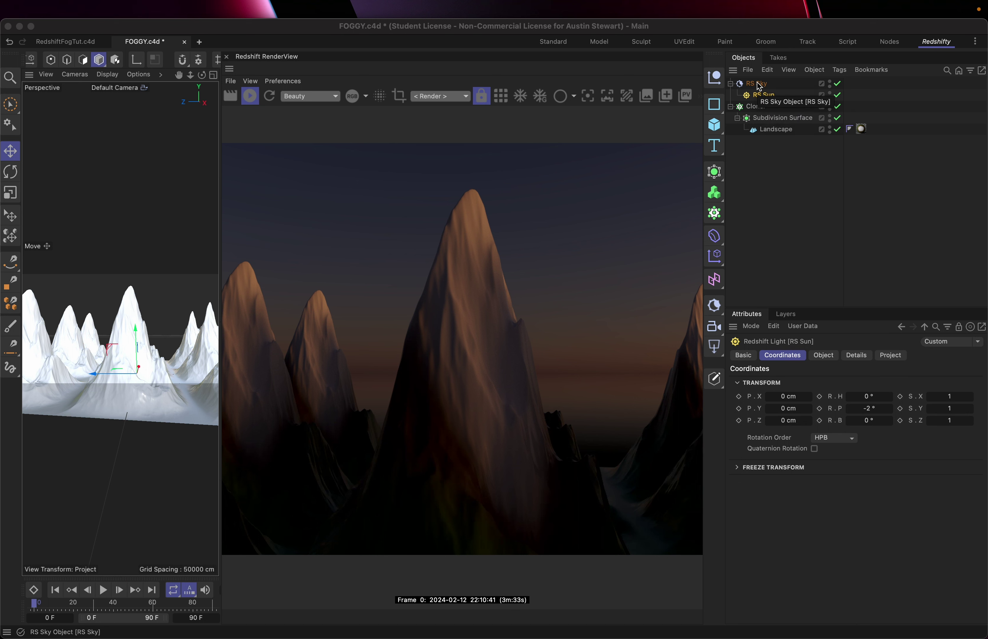
# - Disable the RS Sky and RS Sun objects in the Object Manager
pyautogui.click(838, 84)
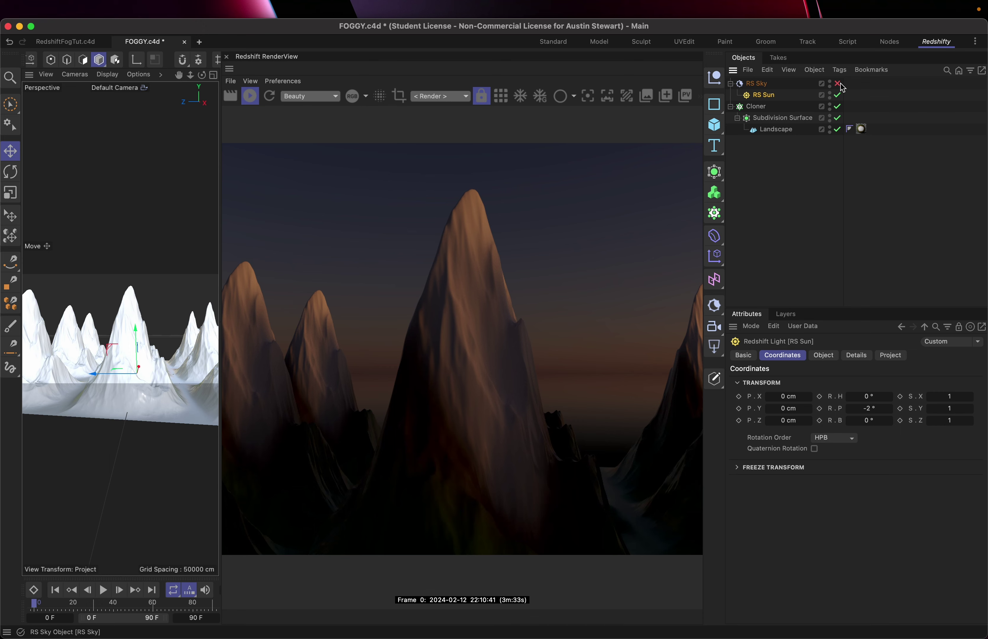
pyautogui.click(838, 96)
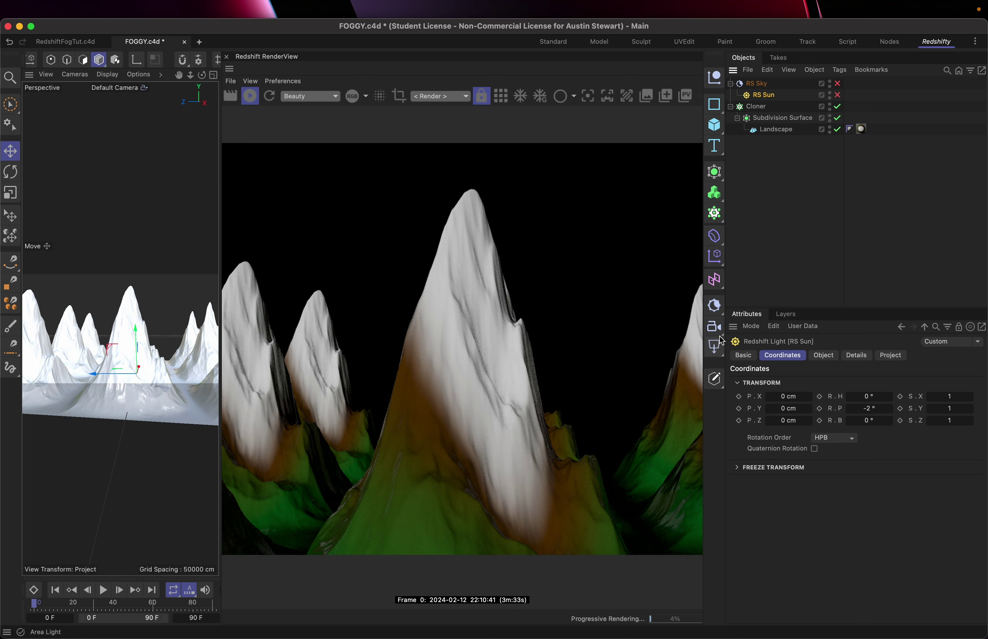
# - Add an RS Dome Light from the Redshift light flyout
pyautogui.click(716, 350)
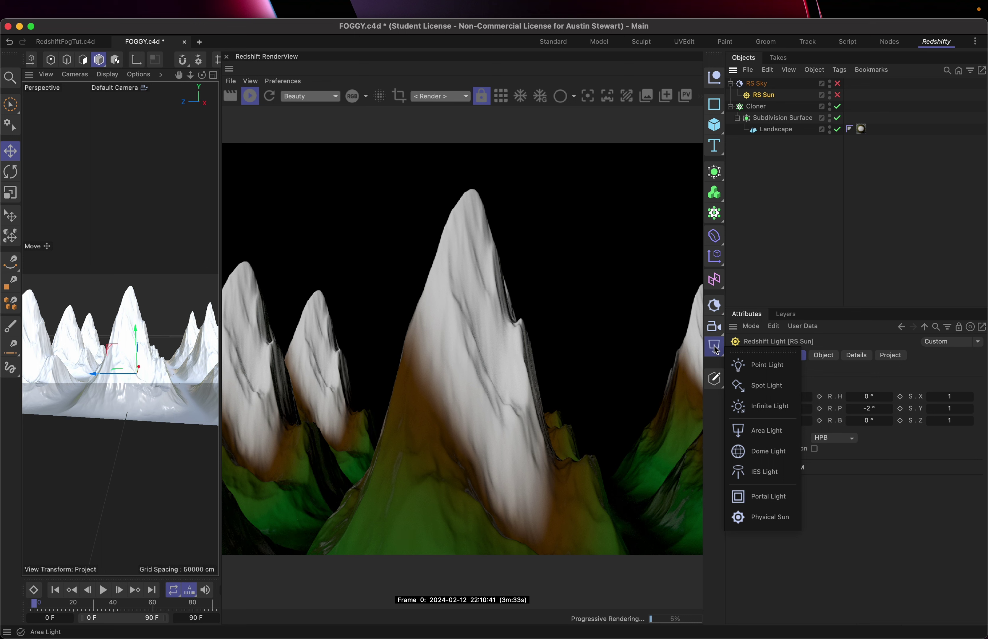
pyautogui.click(741, 446)
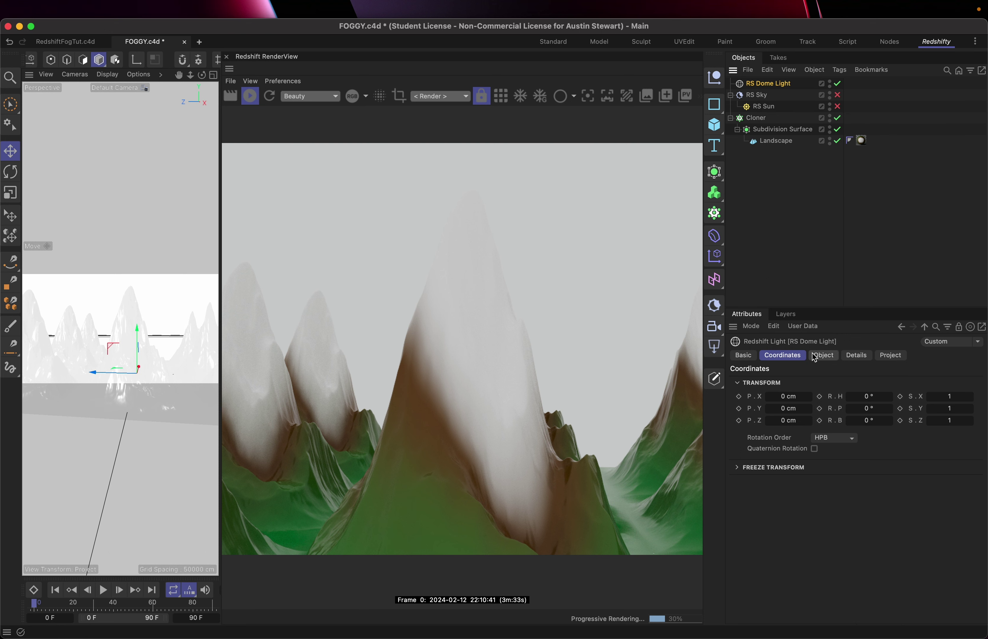
# - Try red, then teal, as the dome light's Color before settling on white
pyautogui.click(822, 356)
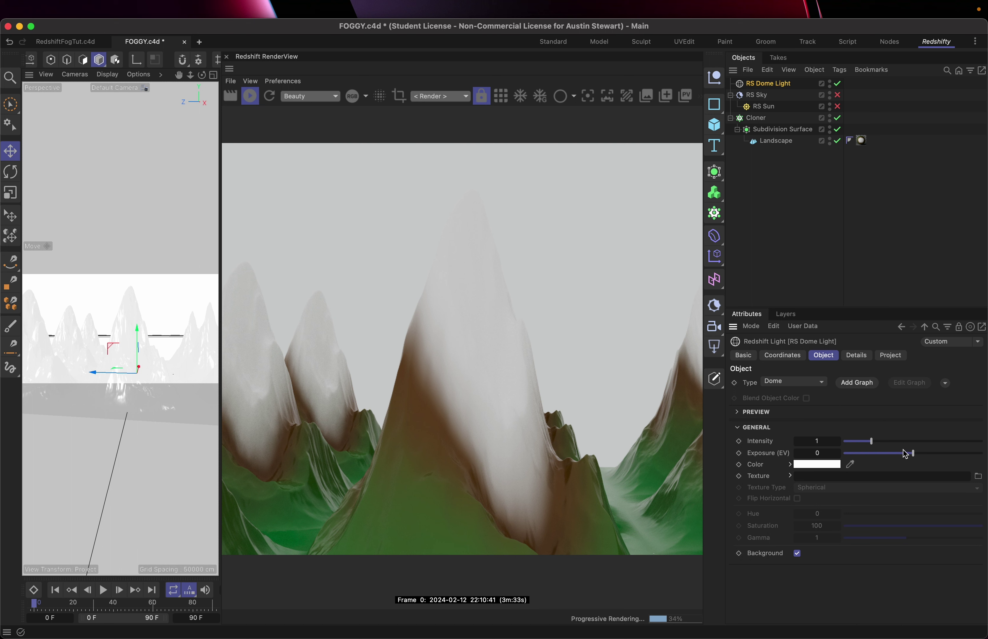
pyautogui.click(823, 464)
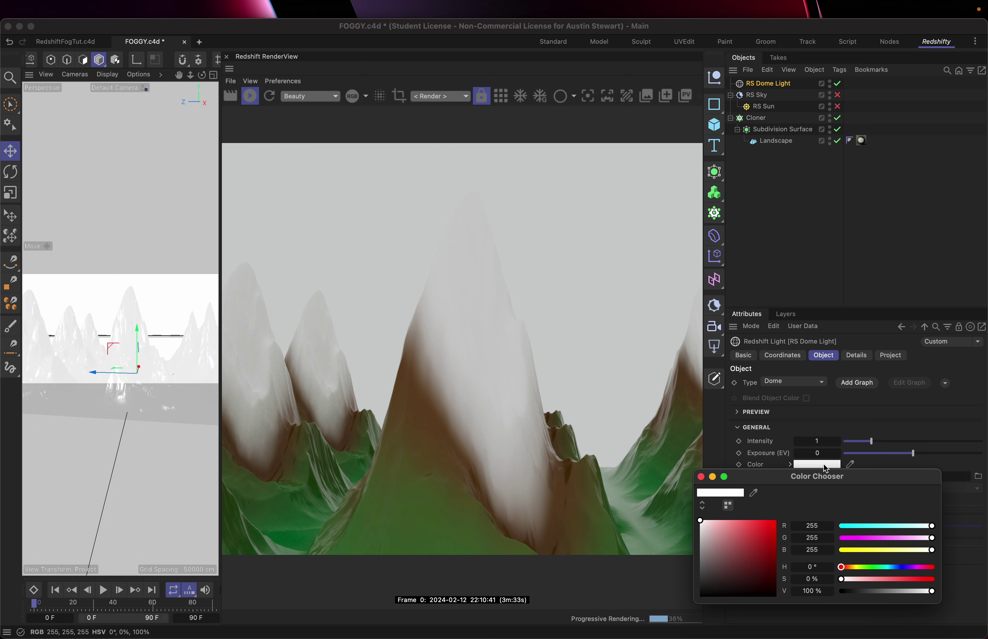
pyautogui.click(751, 525)
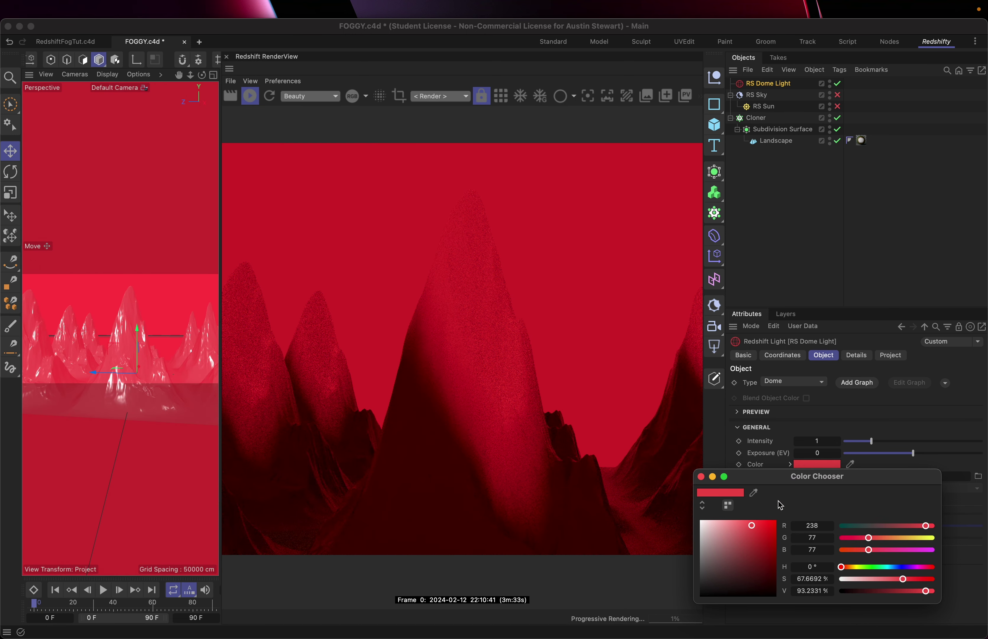
pyautogui.click(849, 526)
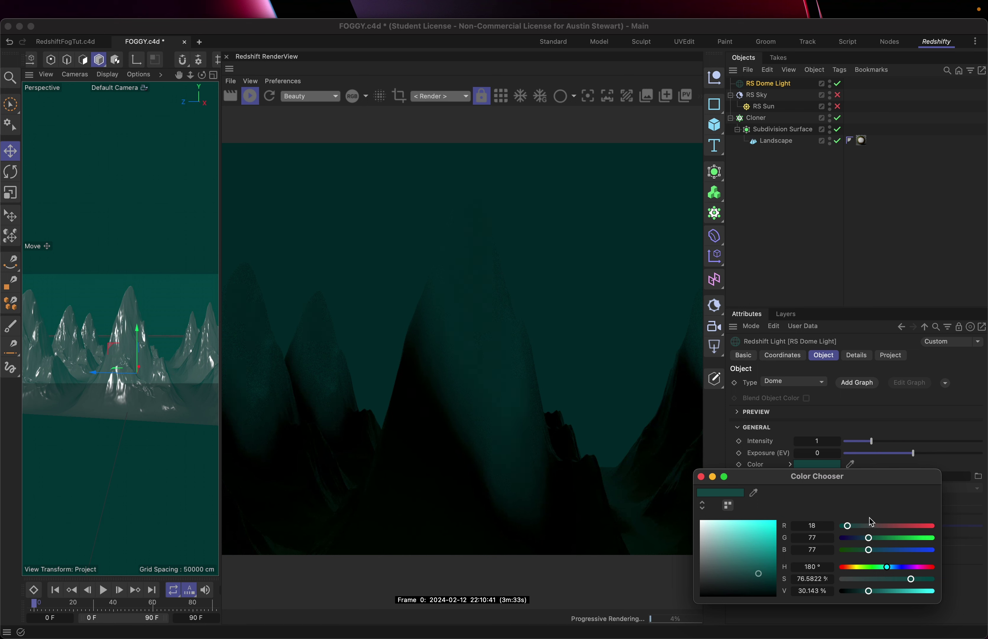
pyautogui.moveTo(750, 528)
pyautogui.mouseDown()
pyautogui.moveTo(743, 535)
pyautogui.moveTo(700, 520)
pyautogui.mouseUp()
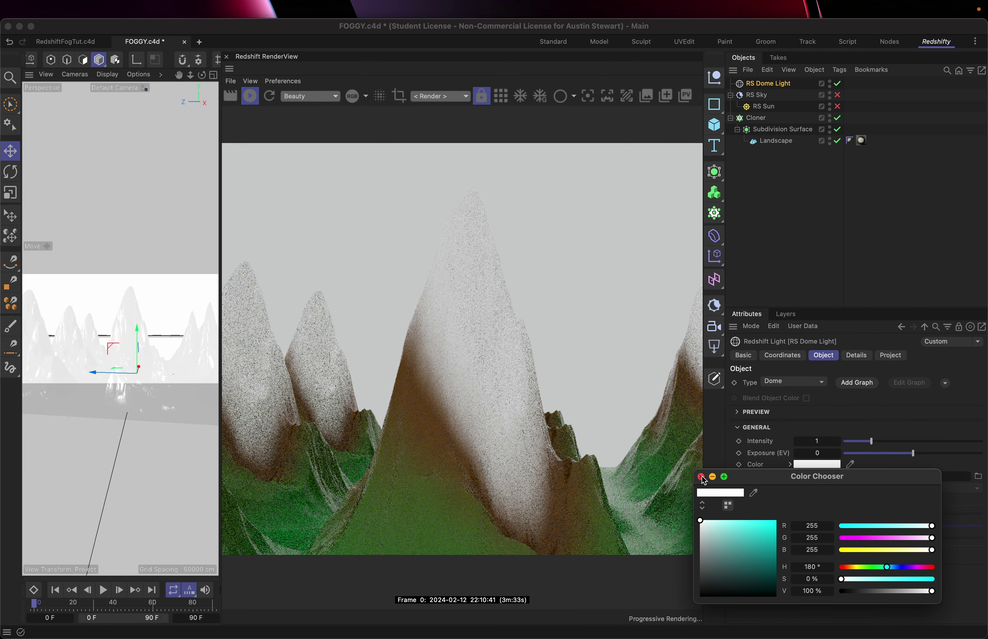
pyautogui.click(701, 477)
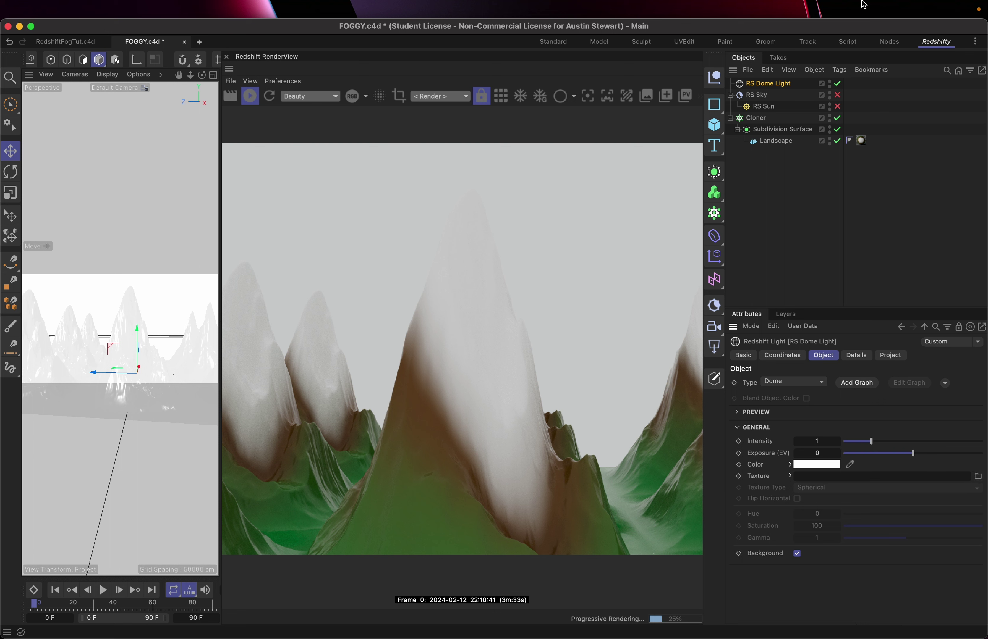
# - Open the Asset Browser from the Window menu and move it aside
pyautogui.moveTo(863, 5)
pyautogui.click(808, 10)
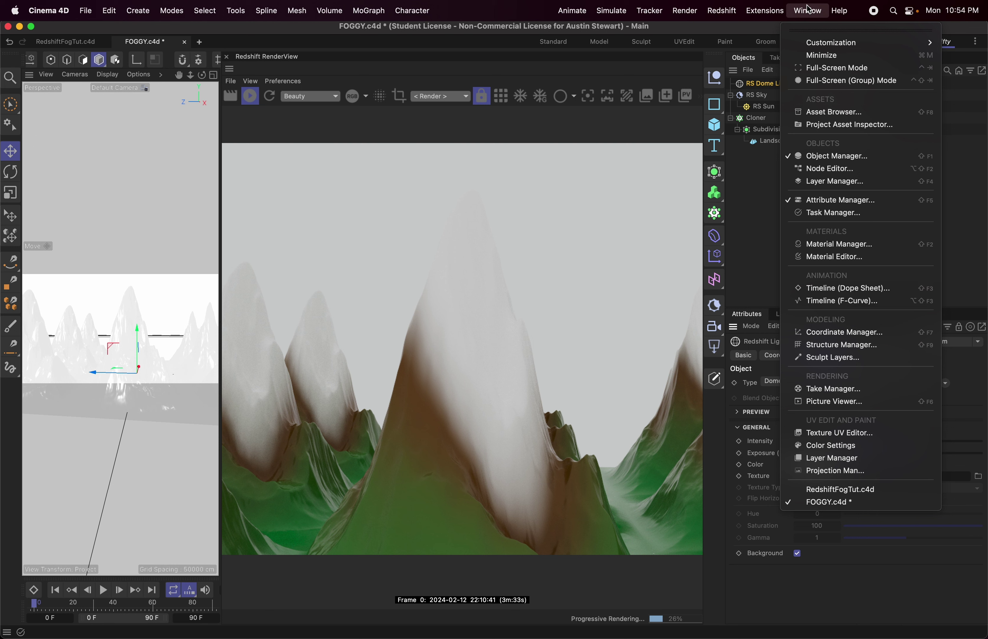
pyautogui.click(819, 119)
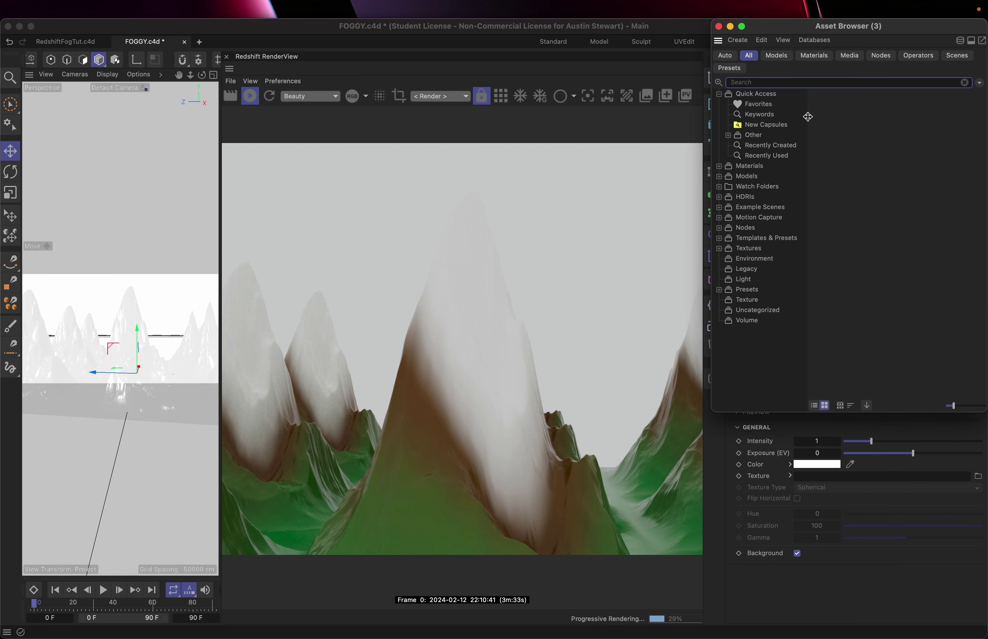
pyautogui.moveTo(820, 26); pyautogui.dragTo(613, 98)
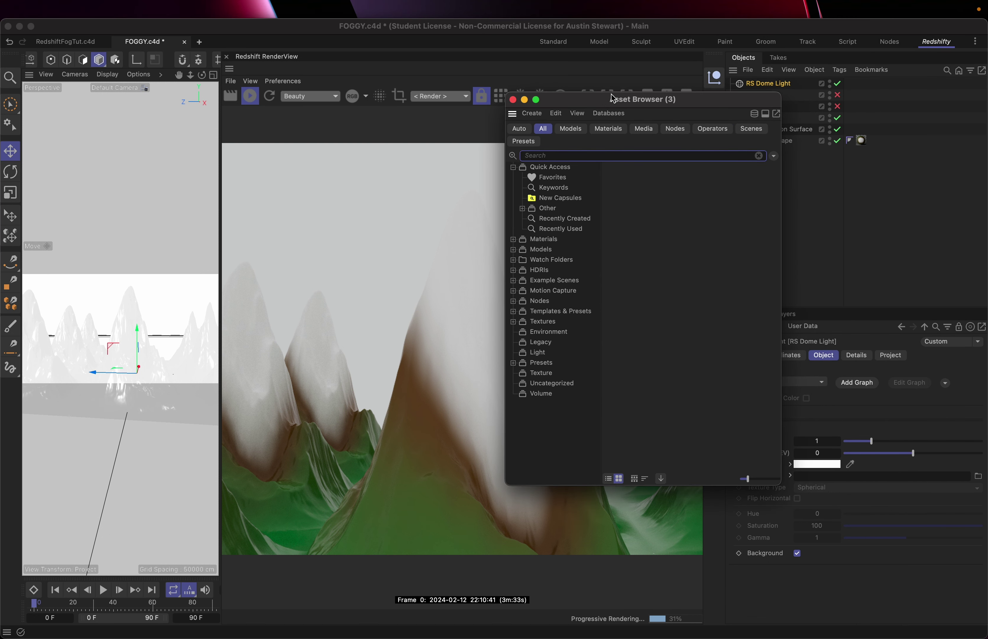
# - Search the assets for 'HDRI', browse the results and pick up the Almost Sunset HDRI
pyautogui.click(577, 157)
pyautogui.write('H')
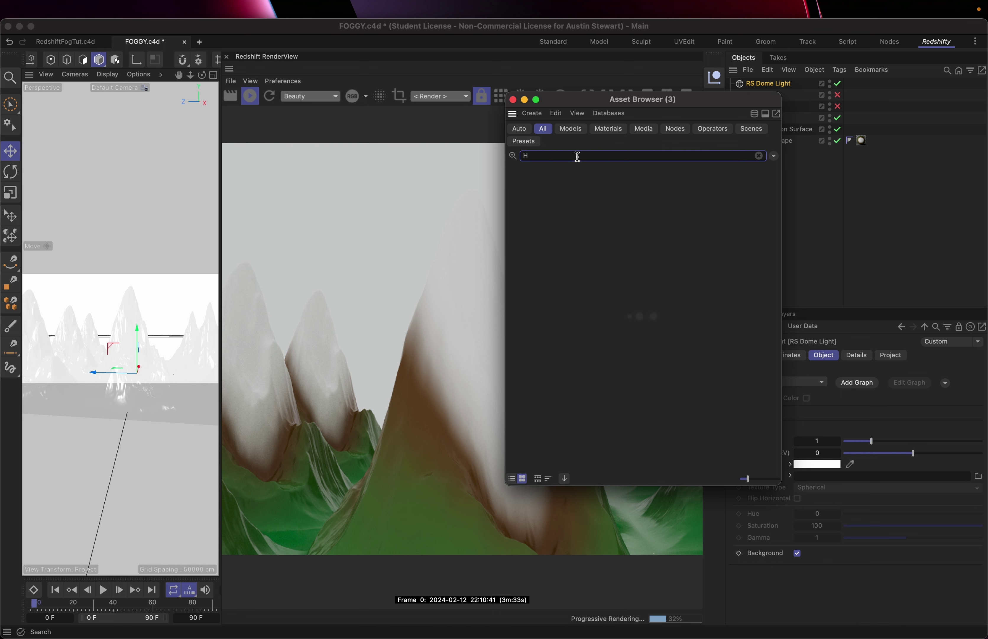
pyautogui.write('DRI')
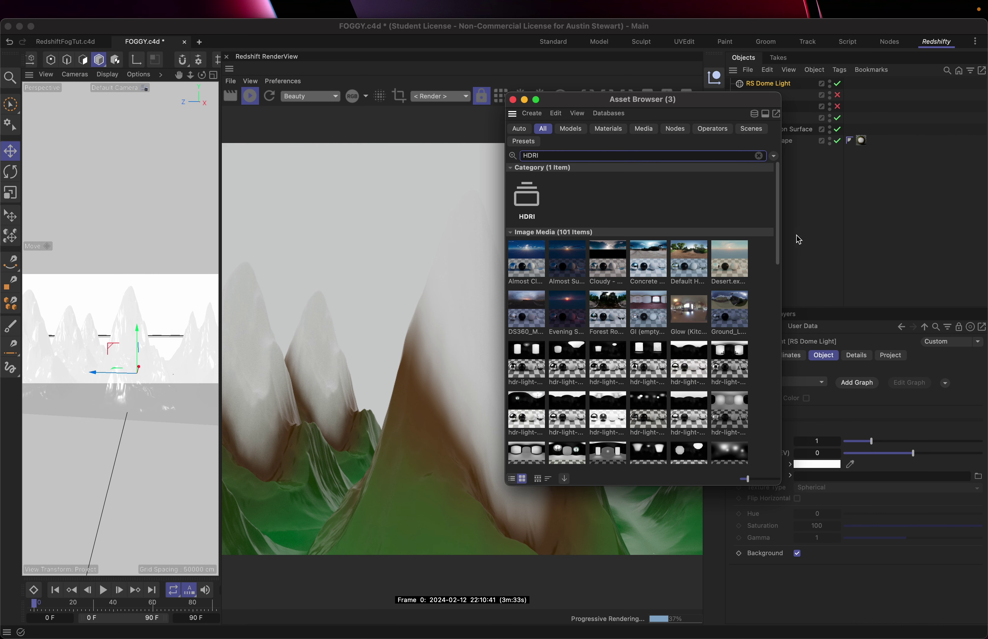
pyautogui.moveTo(780, 245); pyautogui.dragTo(773, 310)
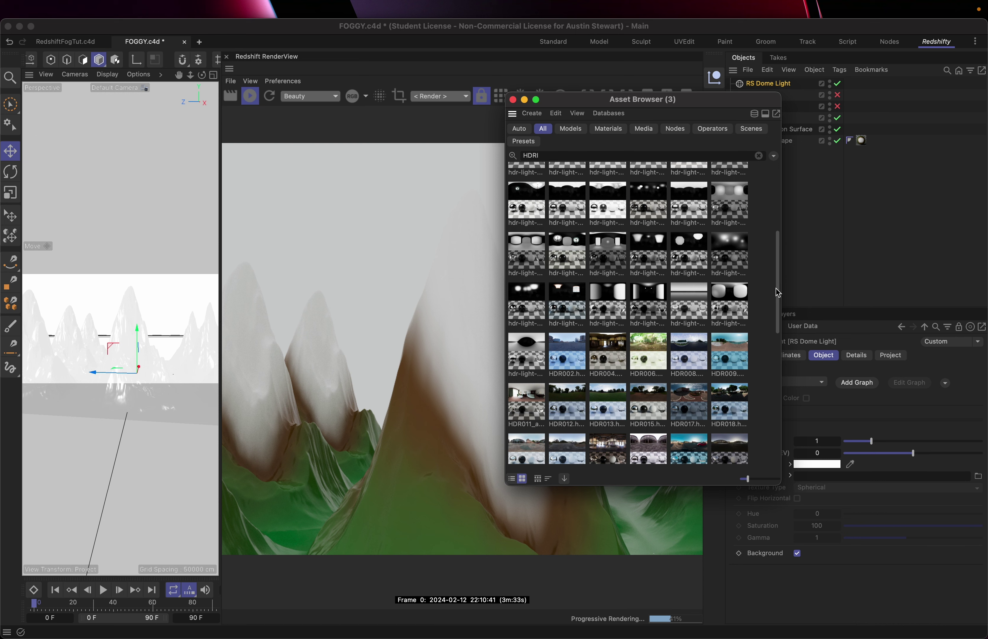
pyautogui.moveTo(781, 292); pyautogui.dragTo(776, 319)
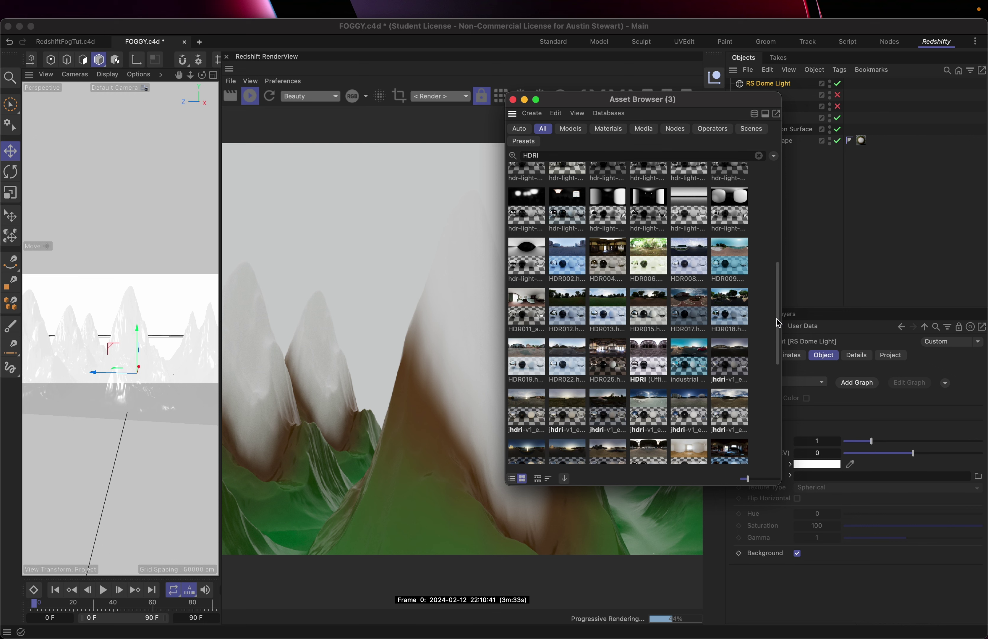
pyautogui.moveTo(776, 322); pyautogui.dragTo(778, 335)
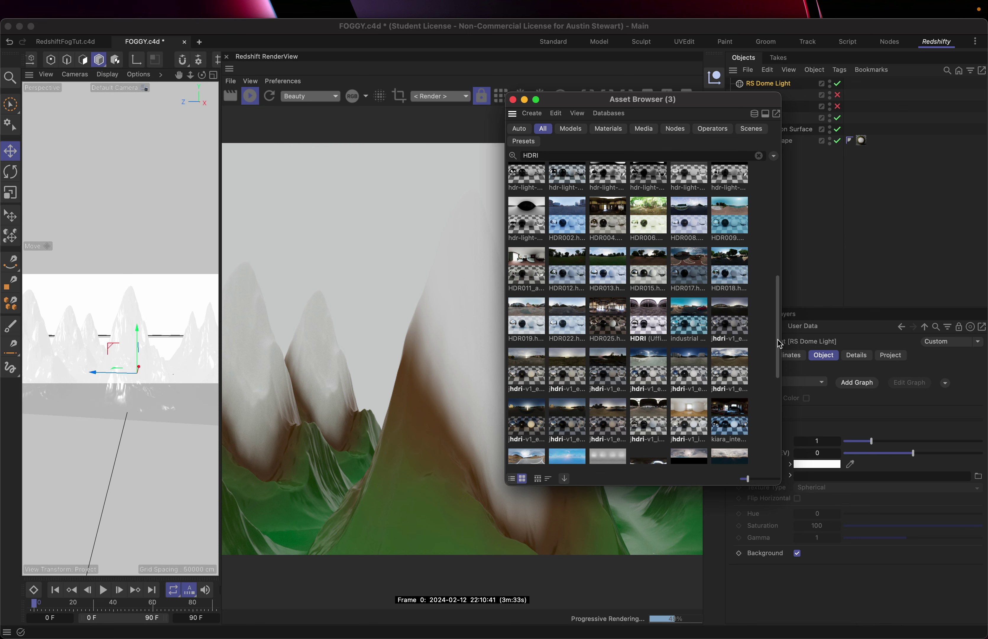
pyautogui.moveTo(779, 344); pyautogui.dragTo(779, 222)
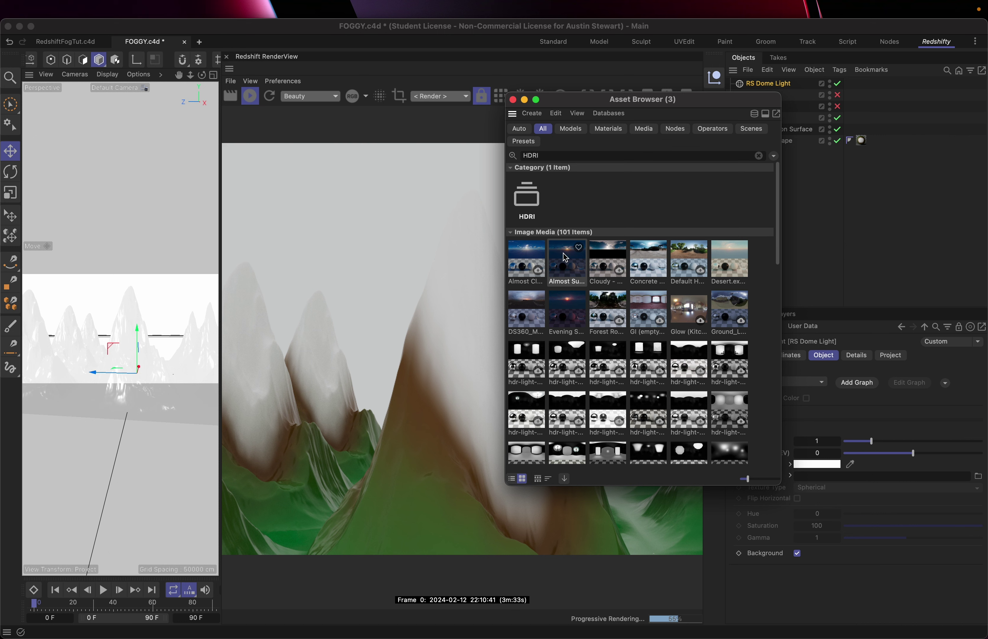
pyautogui.moveTo(565, 257); pyautogui.dragTo(856, 479)
pyautogui.click(857, 480)
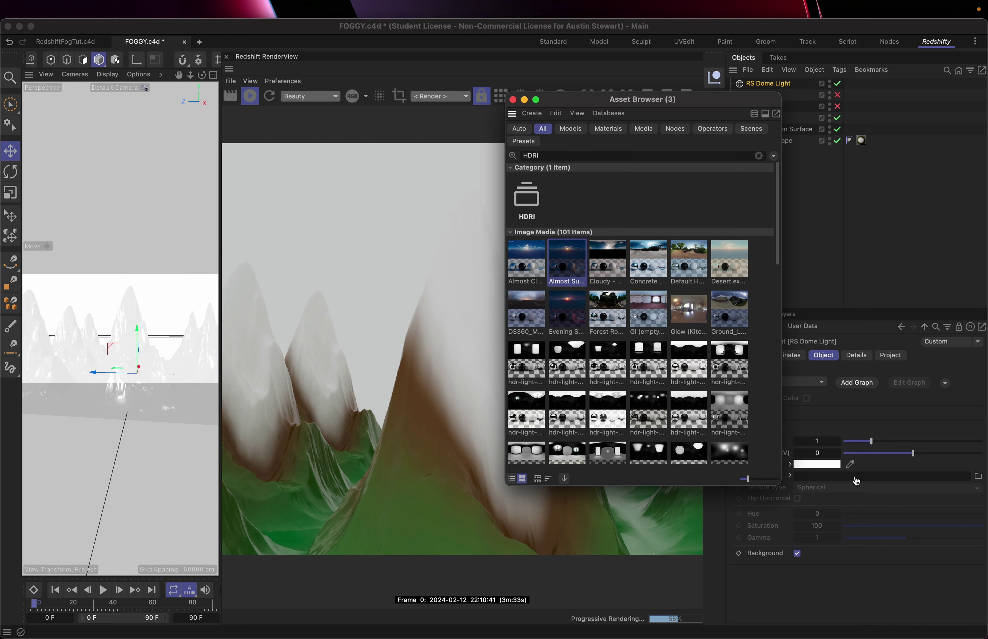
# - Assign the Almost Sunset HDRI to the dome light's Texture field
pyautogui.click(856, 480)
pyautogui.click(856, 481)
pyautogui.moveTo(856, 480); pyautogui.dragTo(858, 481)
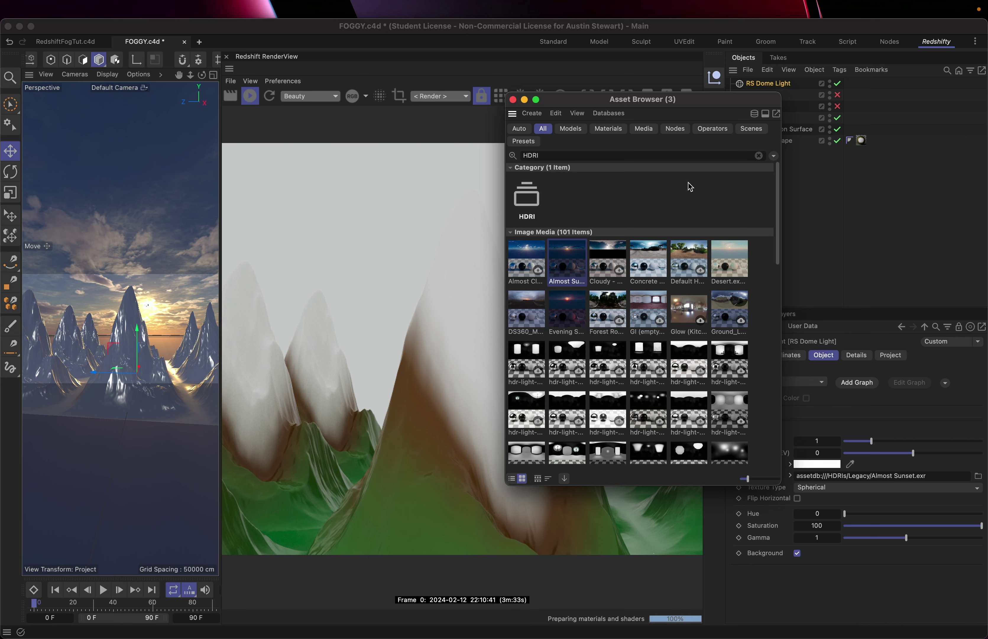
# - Move the Asset Browser aside and close it
pyautogui.click(582, 101)
pyautogui.moveTo(582, 100); pyautogui.dragTo(852, 95)
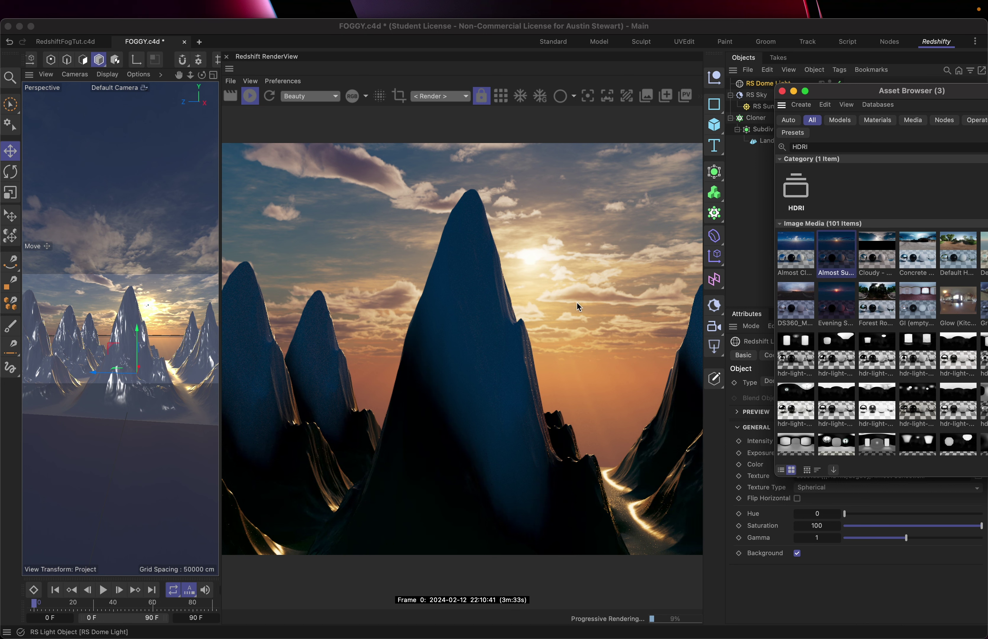
pyautogui.click(782, 91)
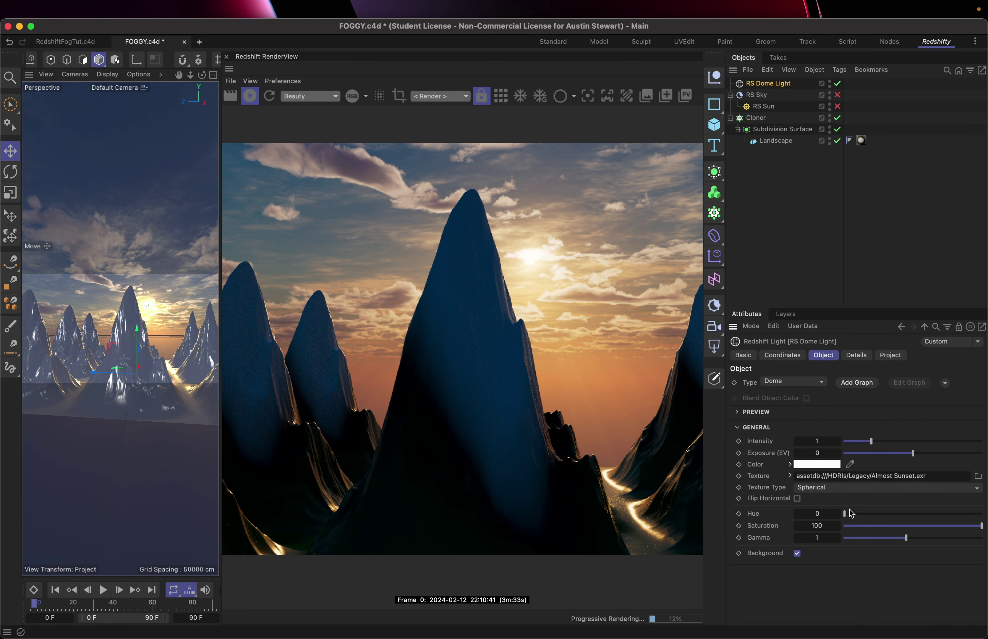
# - Set the dome light's Gamma to 1.5 and refresh the Redshift render
pyautogui.click(939, 537)
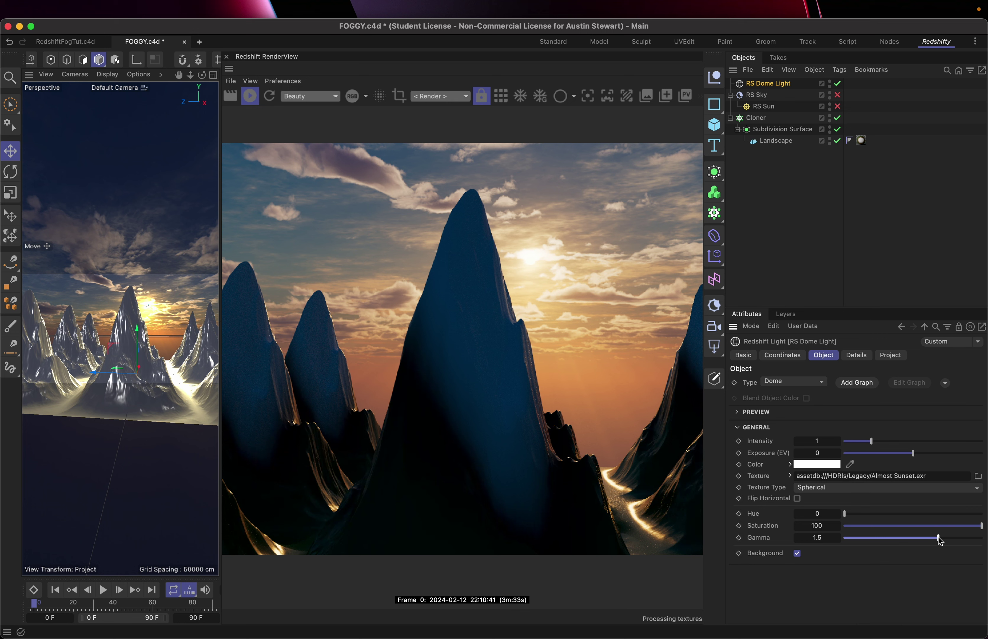
pyautogui.click(273, 94)
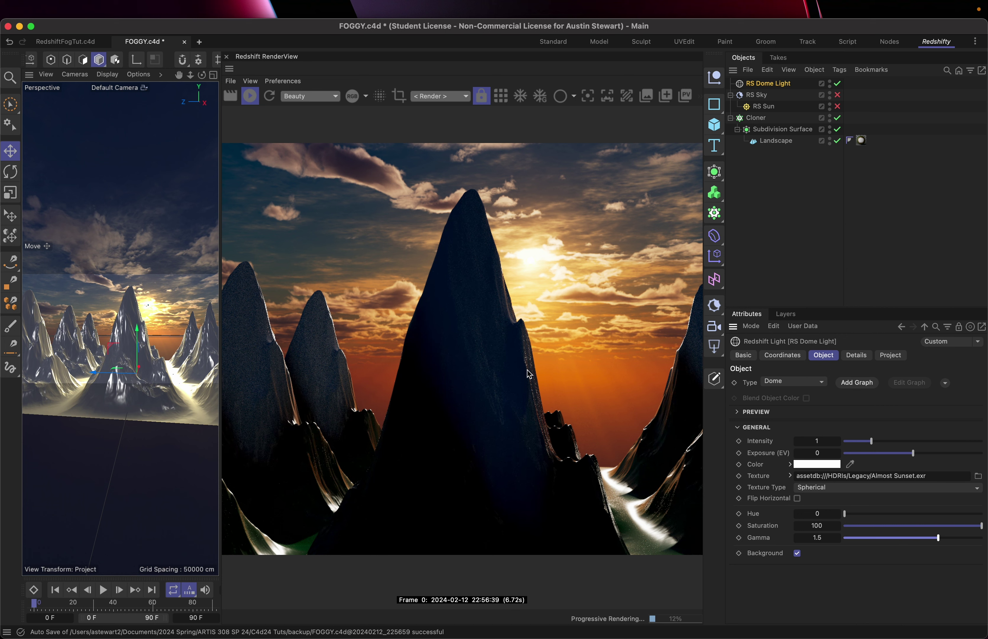
# - Sweep the dome light's Hue through green, teal, purple and magenta, then reset it to 0
pyautogui.click(863, 514)
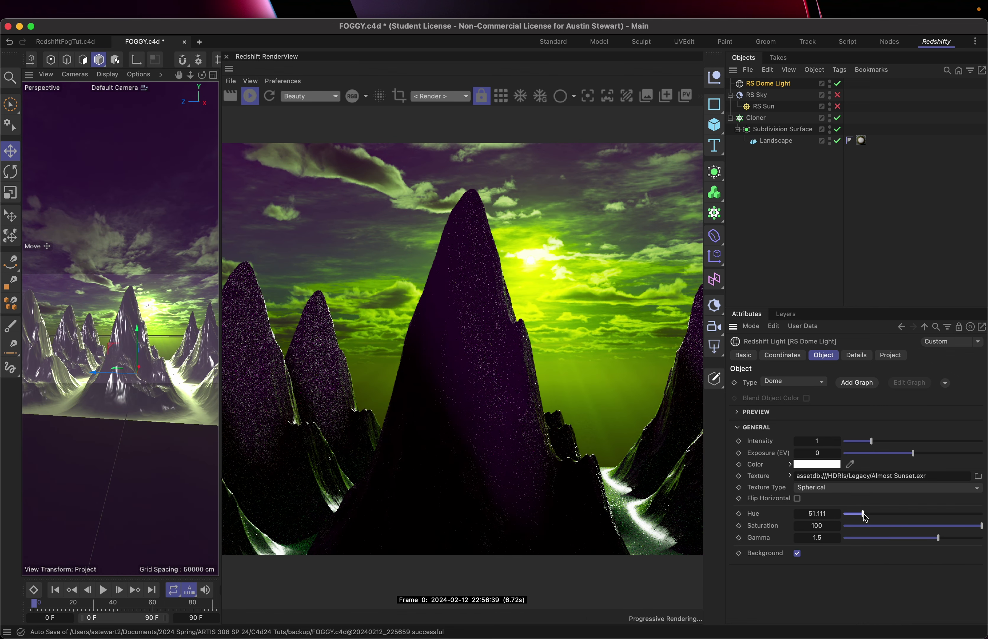
pyautogui.moveTo(863, 513); pyautogui.dragTo(881, 513)
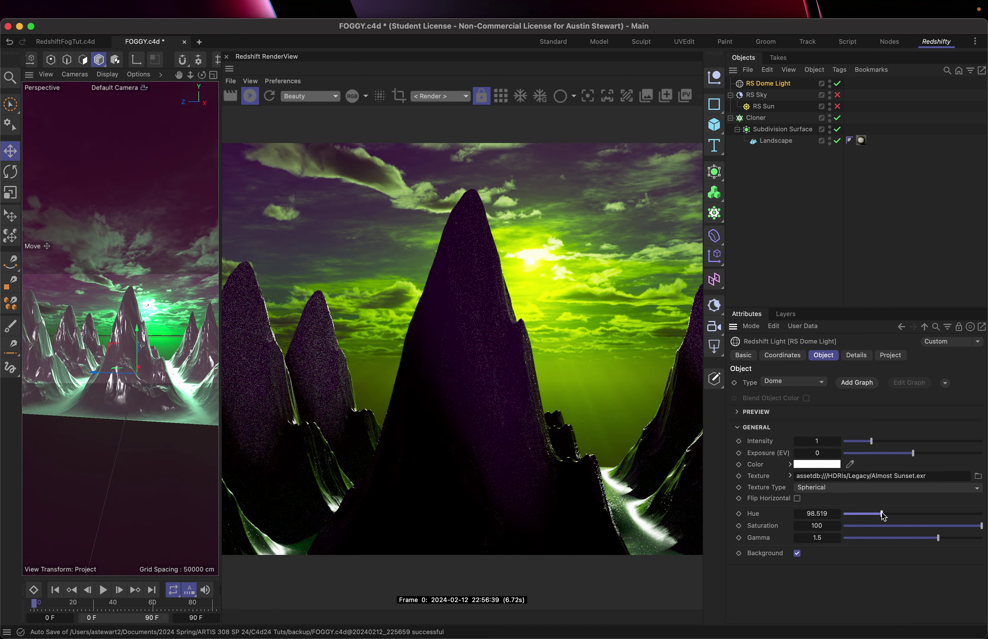
pyautogui.click(916, 515)
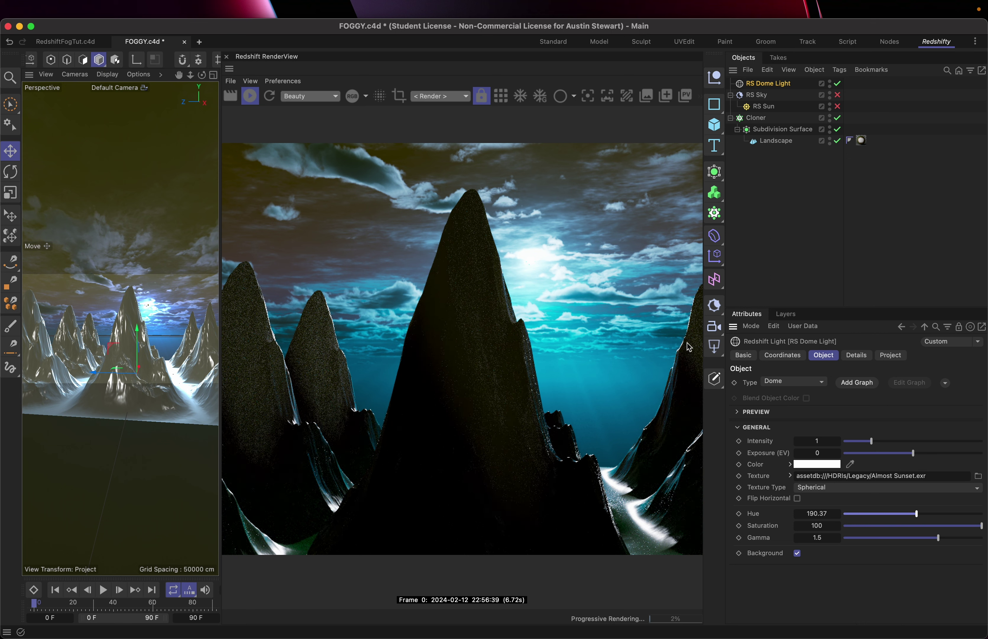
pyautogui.click(936, 515)
pyautogui.click(963, 514)
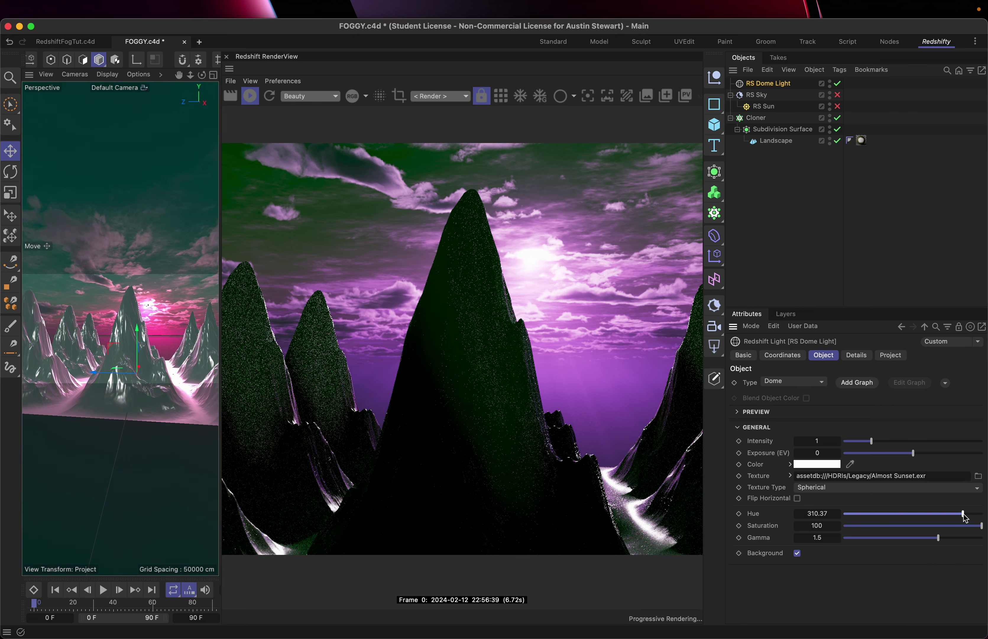
pyautogui.click(839, 514)
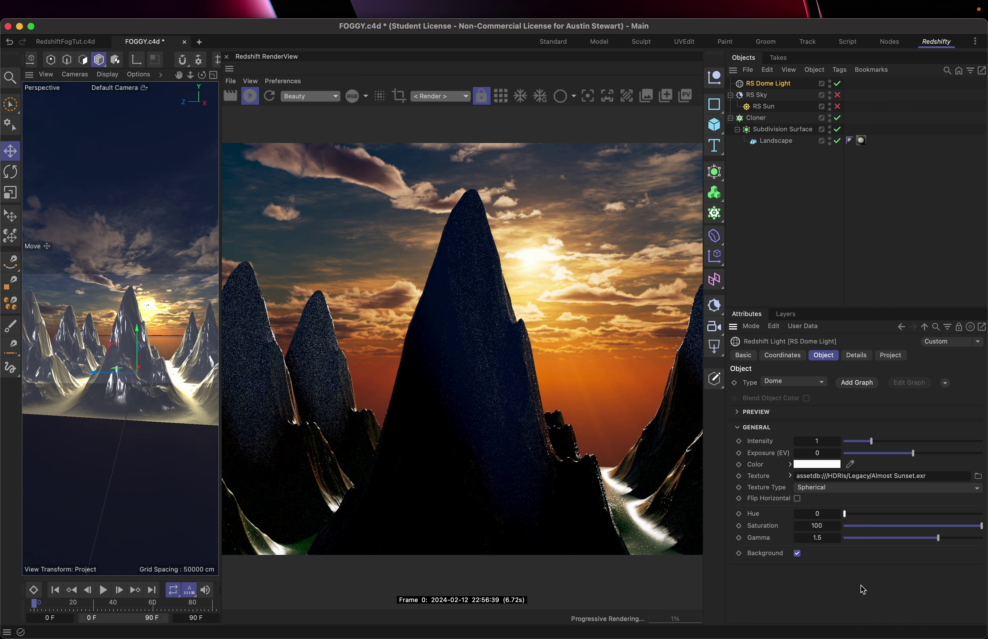
# - Set the dome light's Gamma back to 1
pyautogui.click(831, 537)
pyautogui.write('1')
pyautogui.press('Return')
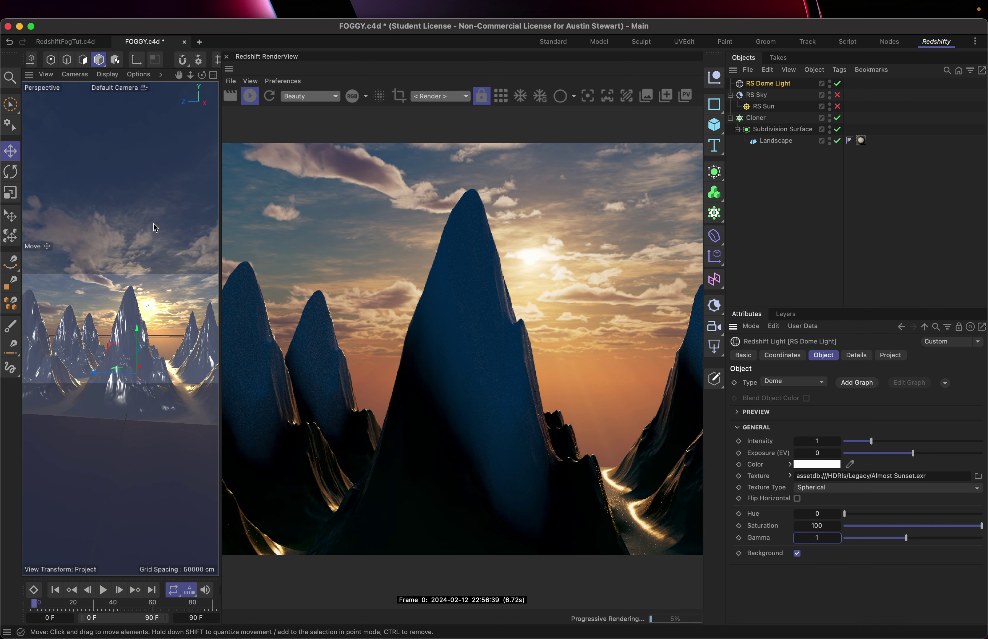
# - Orbit and dolly to a low, close view of the peaks, then save FOGGY.c4d
pyautogui.moveTo(168, 321)
pyautogui.keyDown('alt'); pyautogui.mouseDown()
pyautogui.moveTo(129, 323)
pyautogui.moveTo(170, 315)
pyautogui.mouseUp(); pyautogui.keyUp('alt')
pyautogui.scroll(10, 129, 323)
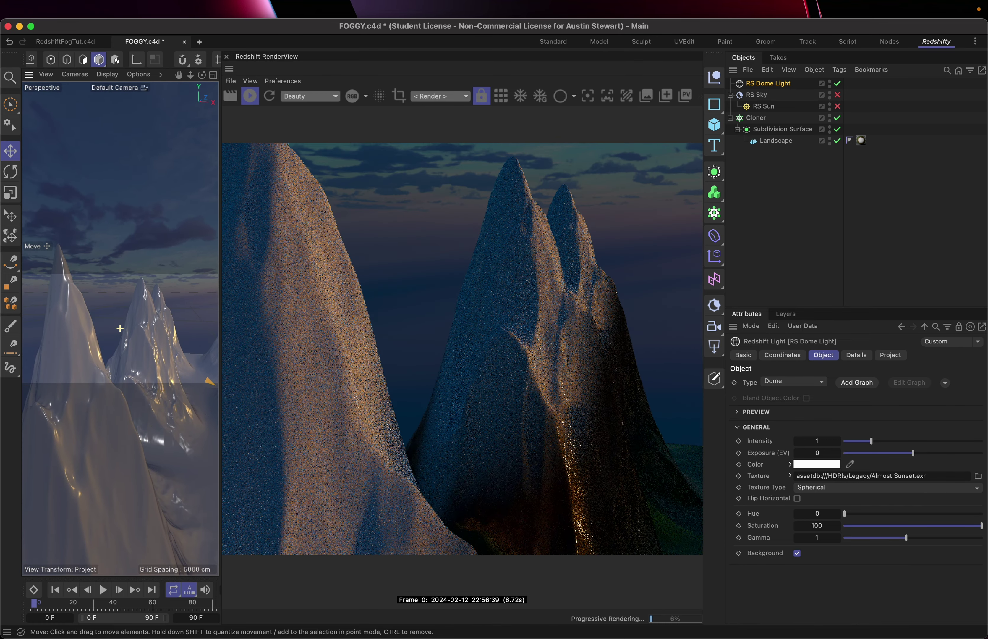
pyautogui.scroll(-5, 158, 335)
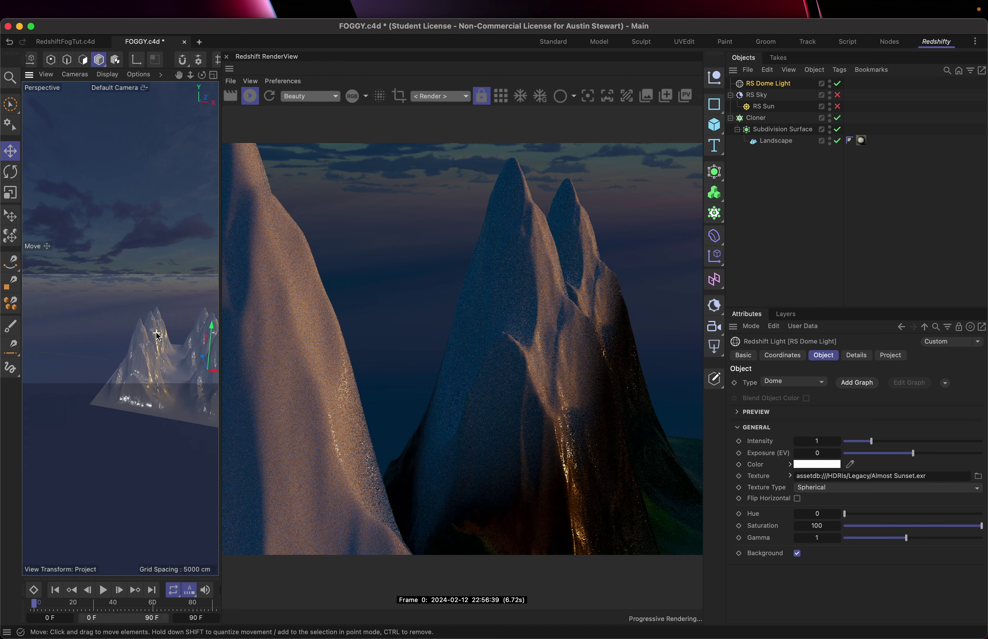
pyautogui.scroll(4, 158, 335)
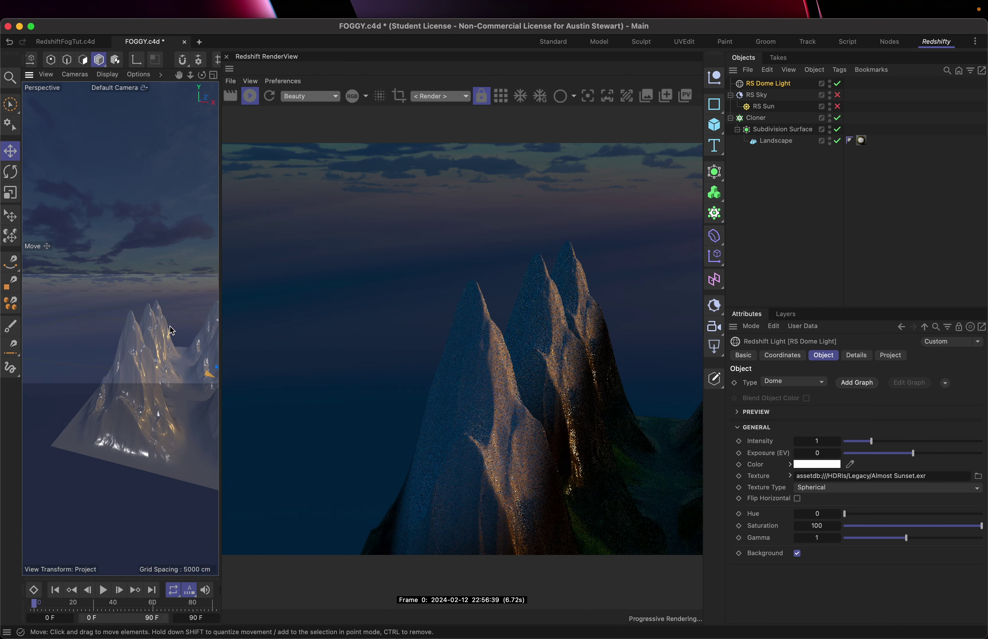
pyautogui.scroll(2, 158, 330)
pyautogui.keyDown('alt'); pyautogui.moveTo(158, 328); pyautogui.dragTo(76, 311); pyautogui.keyUp('alt')
pyautogui.scroll(-3, 76, 311)
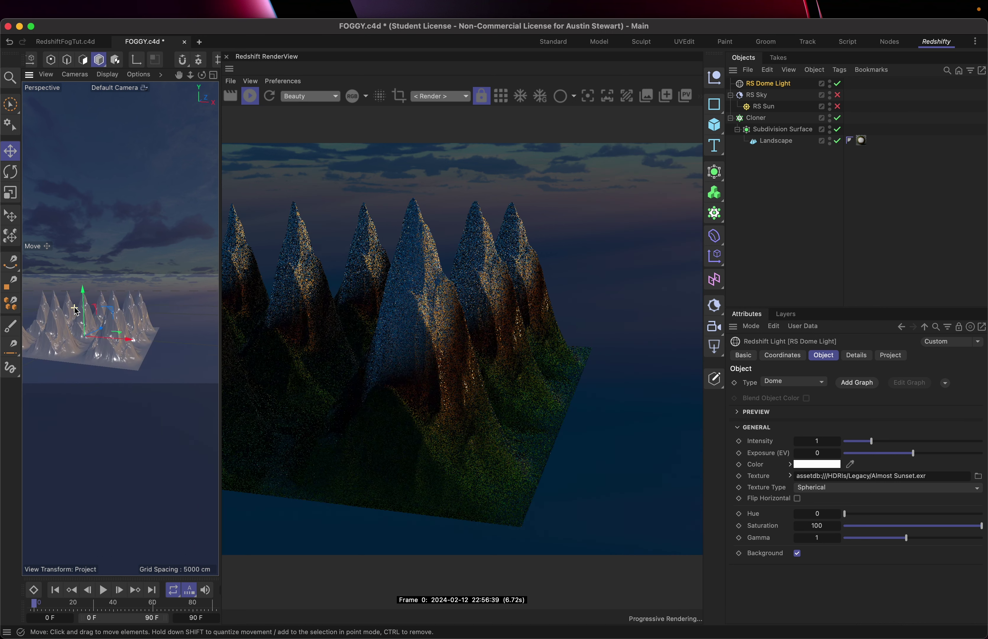
pyautogui.scroll(2, 76, 311)
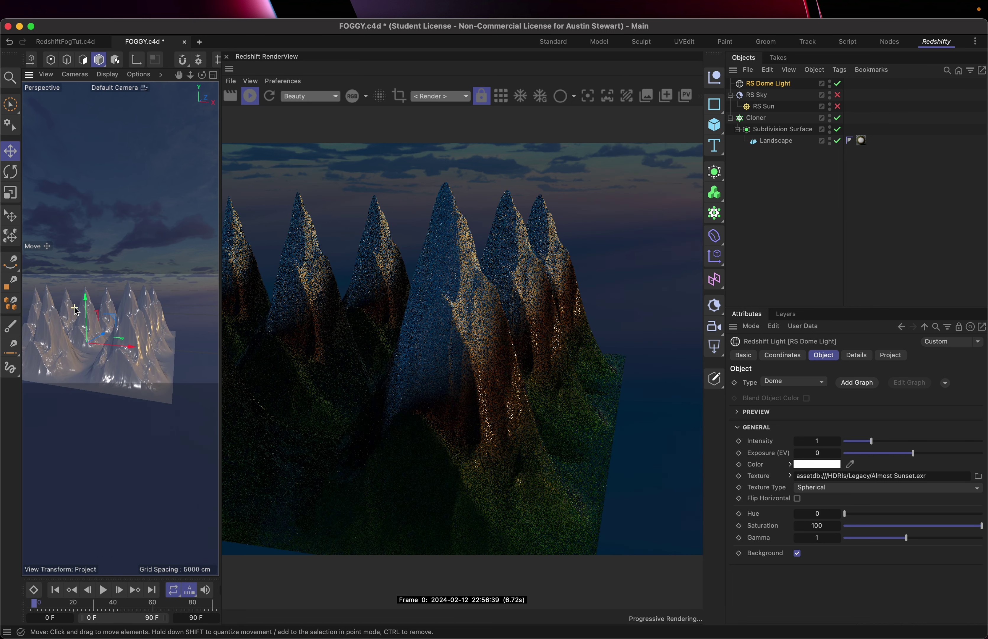
pyautogui.scroll(-3, 76, 311)
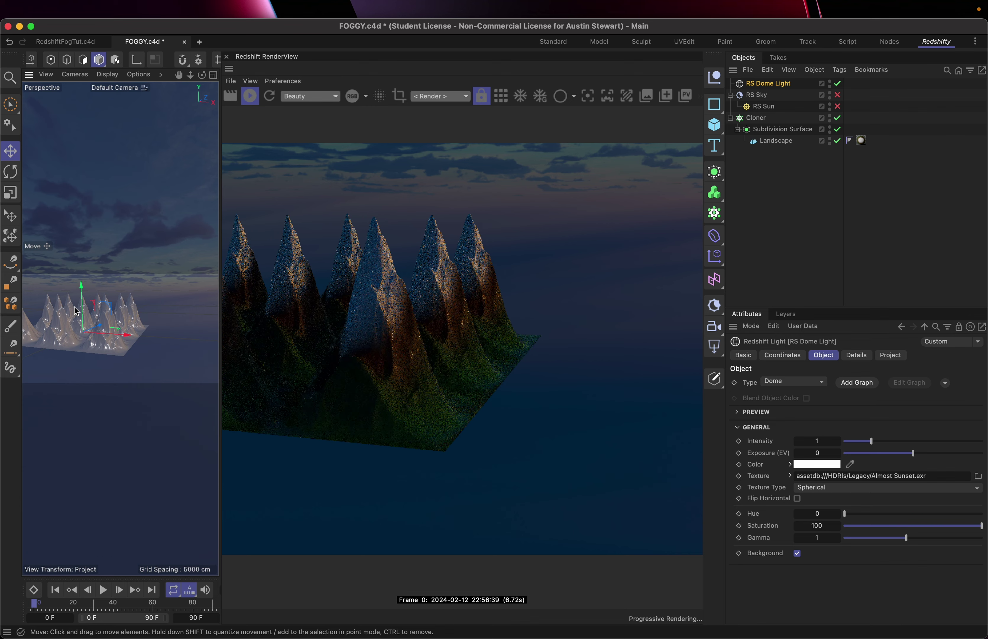
pyautogui.scroll(5, 76, 310)
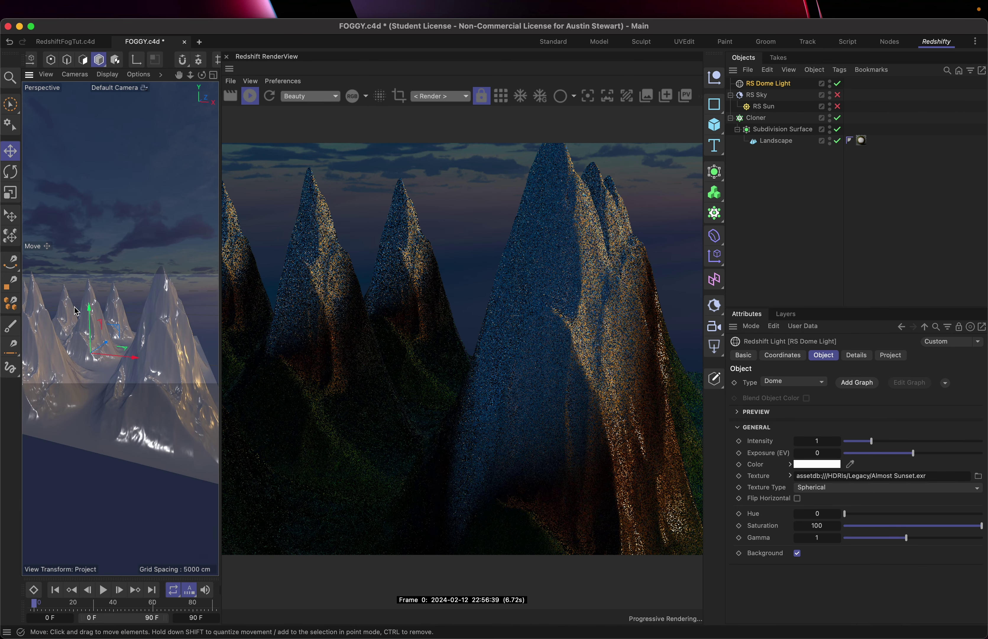
pyautogui.scroll(-3, 76, 310)
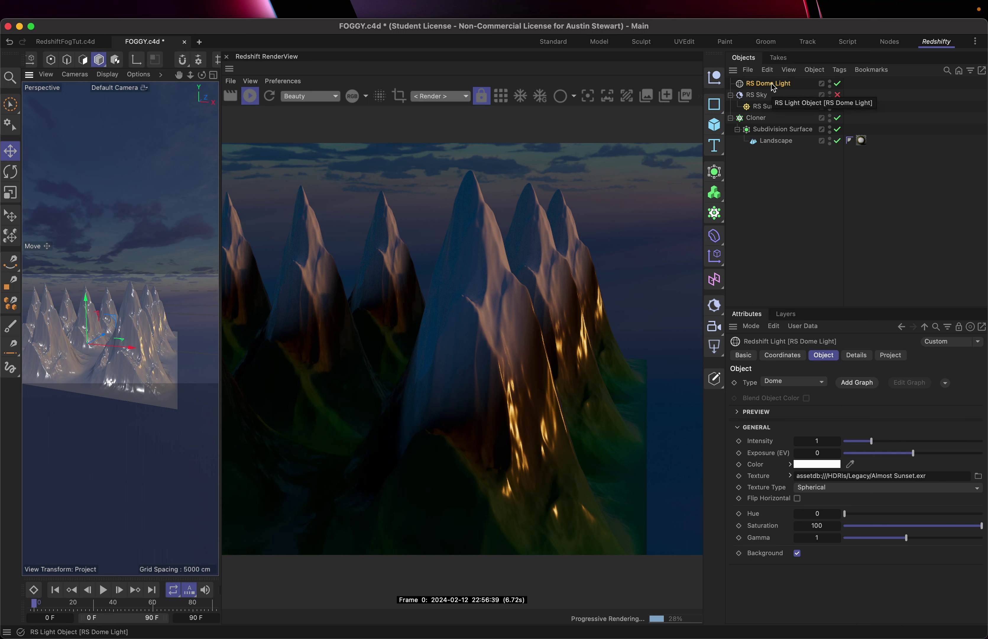
pyautogui.press('super+s')
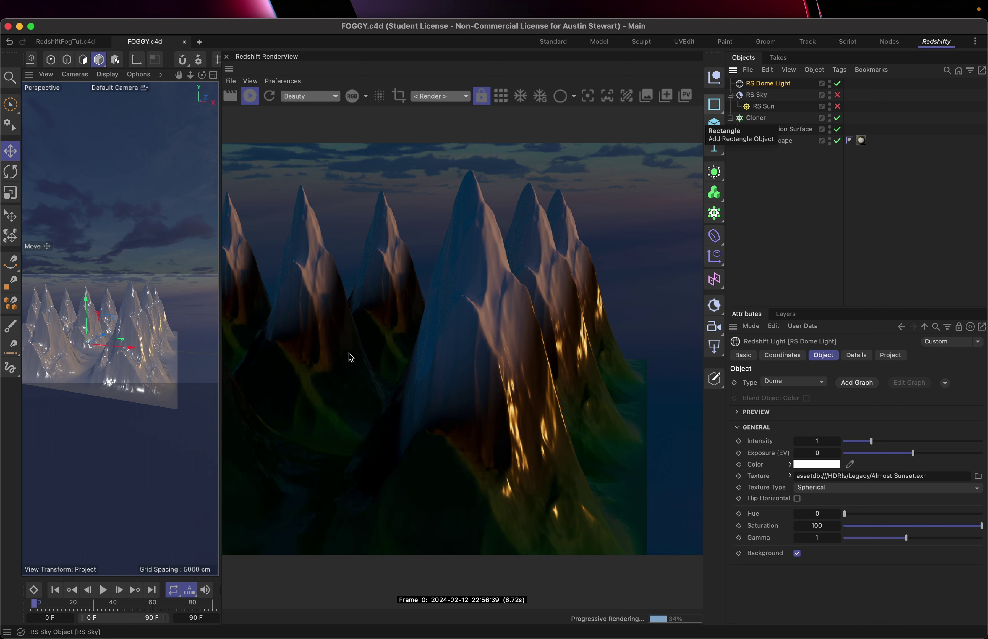
# - Move the landscape along X, then down and left, so the peaks fill the frame
pyautogui.moveTo(126, 342); pyautogui.dragTo(187, 301)
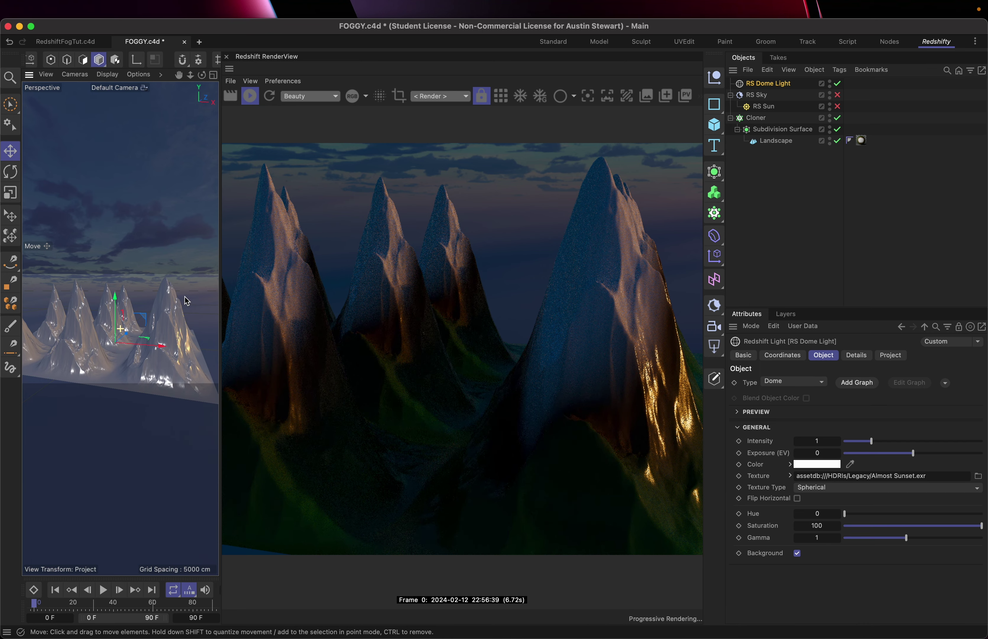
pyautogui.moveTo(187, 301)
pyautogui.mouseDown()
pyautogui.moveTo(205, 296)
pyautogui.moveTo(144, 311)
pyautogui.moveTo(193, 306)
pyautogui.mouseUp()
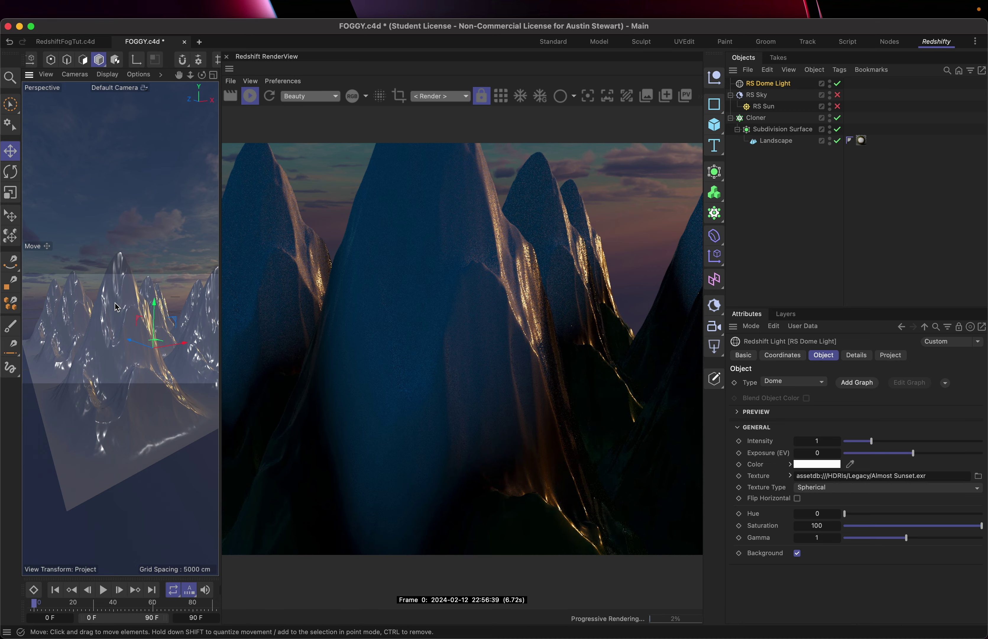
pyautogui.moveTo(114, 302); pyautogui.dragTo(100, 333)
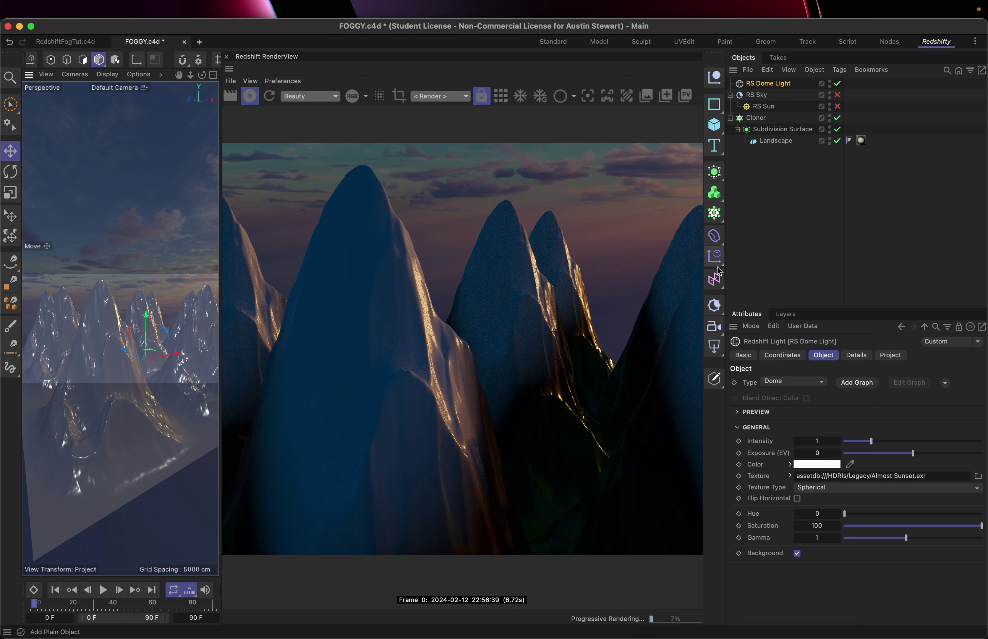
# - Add an RS Environment object from the RS Sun & Sky Rig flyout
pyautogui.click(716, 308)
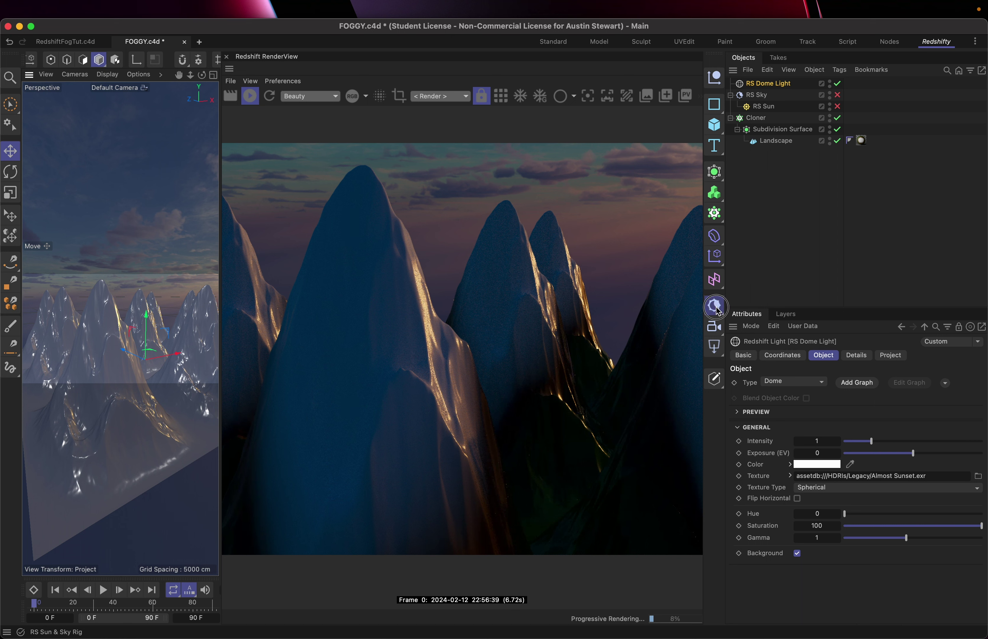
pyautogui.click(755, 367)
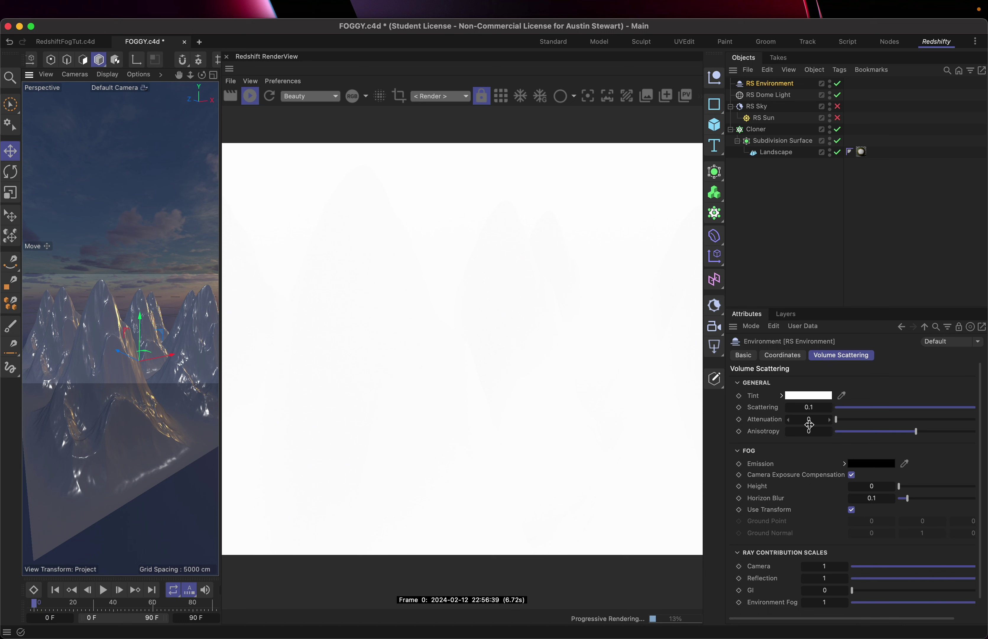
# - Thin the fog Scattering from 0.01 down to 0.001 and nudge Attenuation to 0.0037
pyautogui.click(816, 407)
pyautogui.press('Return')
pyautogui.write('0')
pyautogui.press('Return')
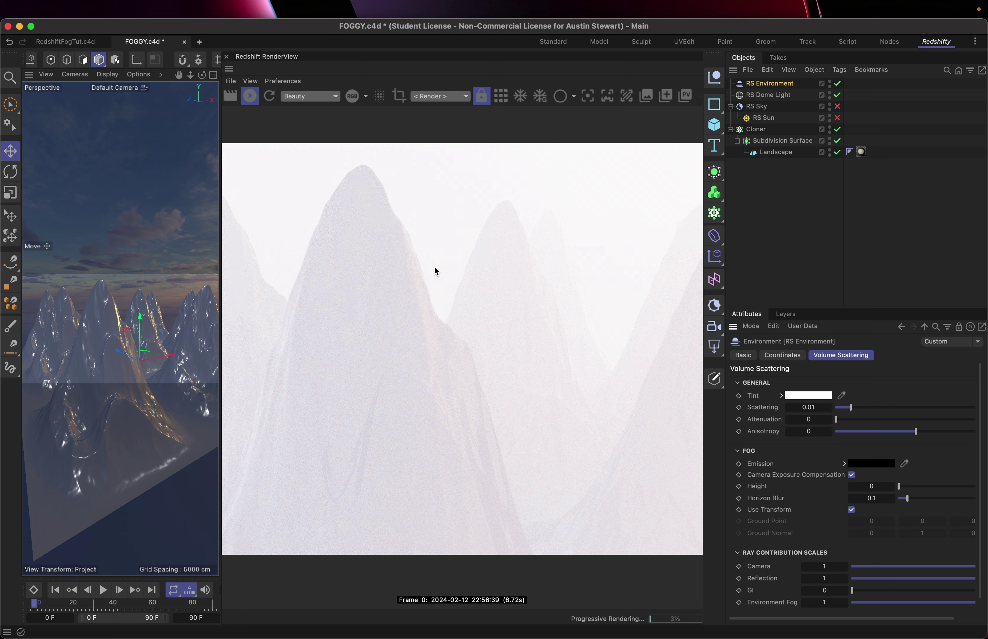
pyautogui.click(812, 407)
pyautogui.write('0')
pyautogui.click(879, 386)
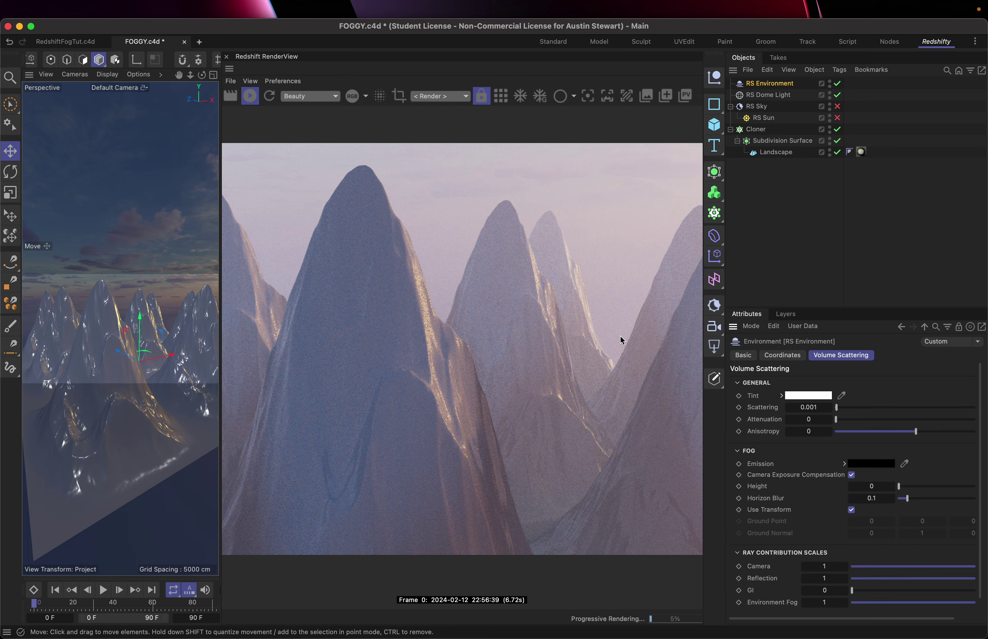
pyautogui.click(843, 422)
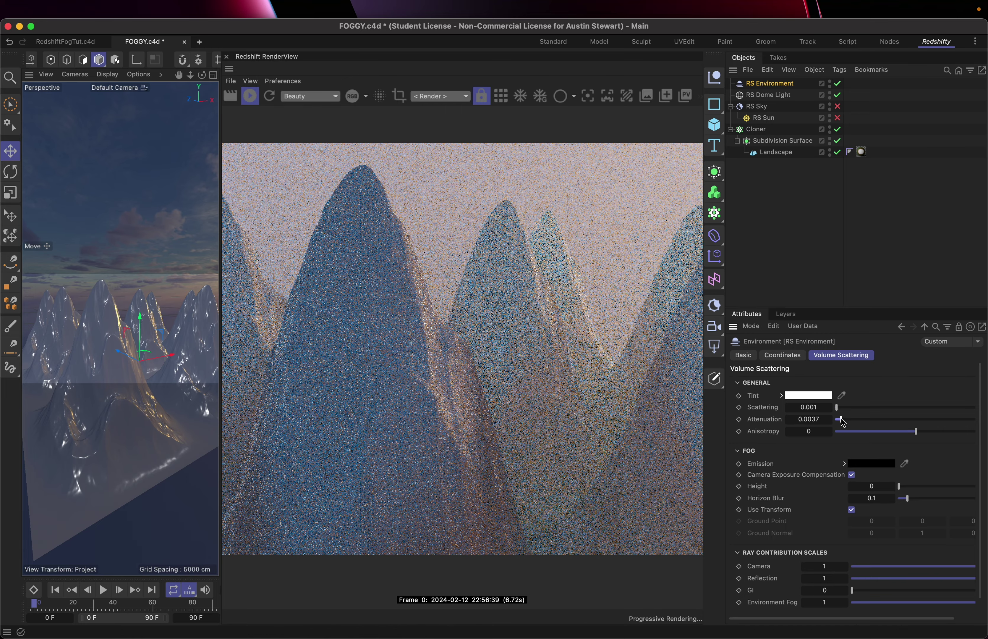
# - Raise fog Attenuation to 0.0167 and settle Anisotropy at 0.327 after trying negative values
pyautogui.click(852, 420)
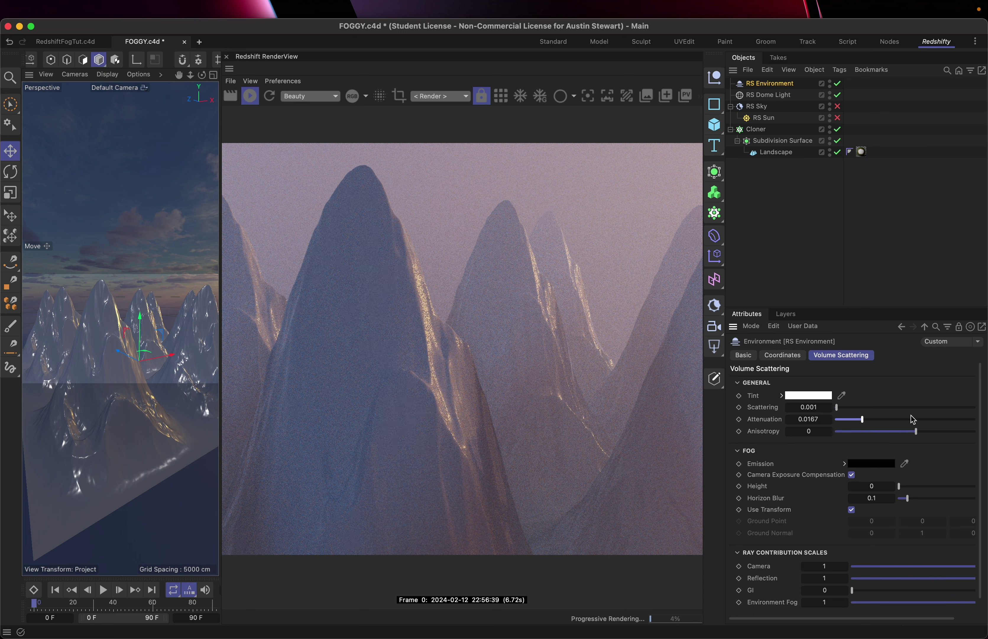
pyautogui.click(902, 433)
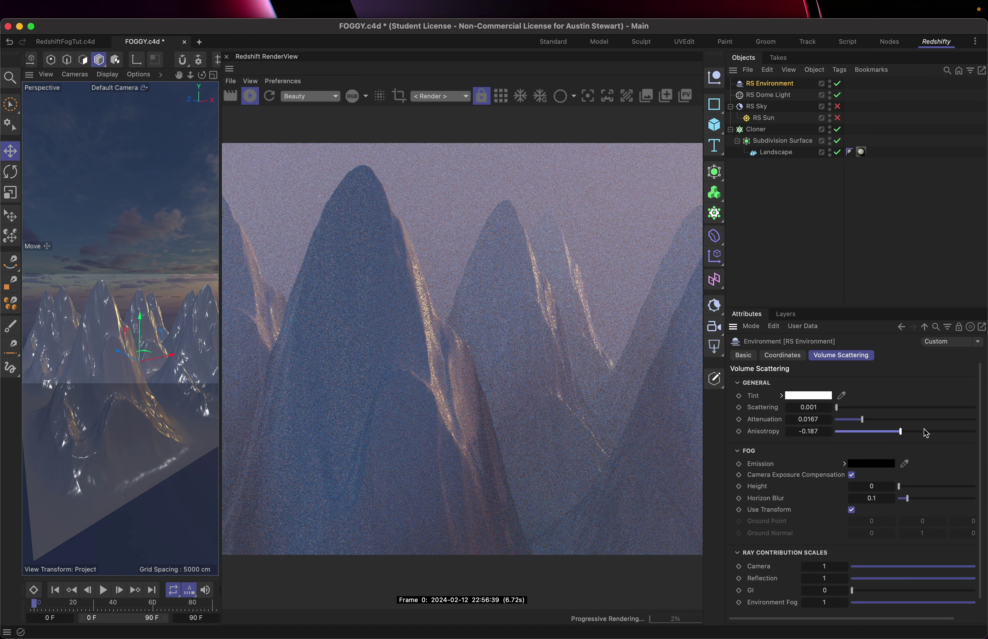
pyautogui.click(885, 432)
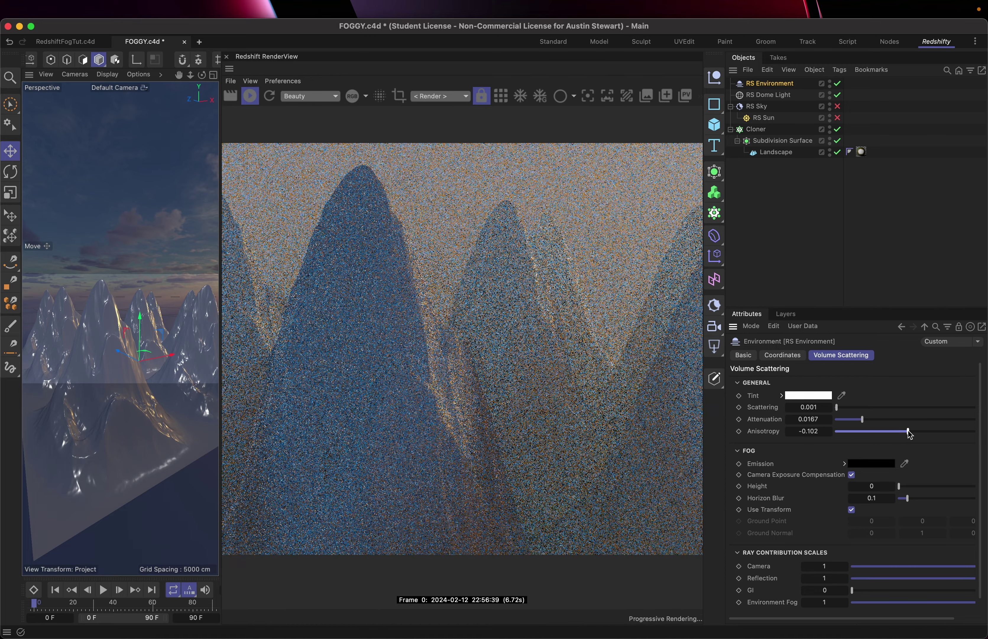
pyautogui.click(922, 432)
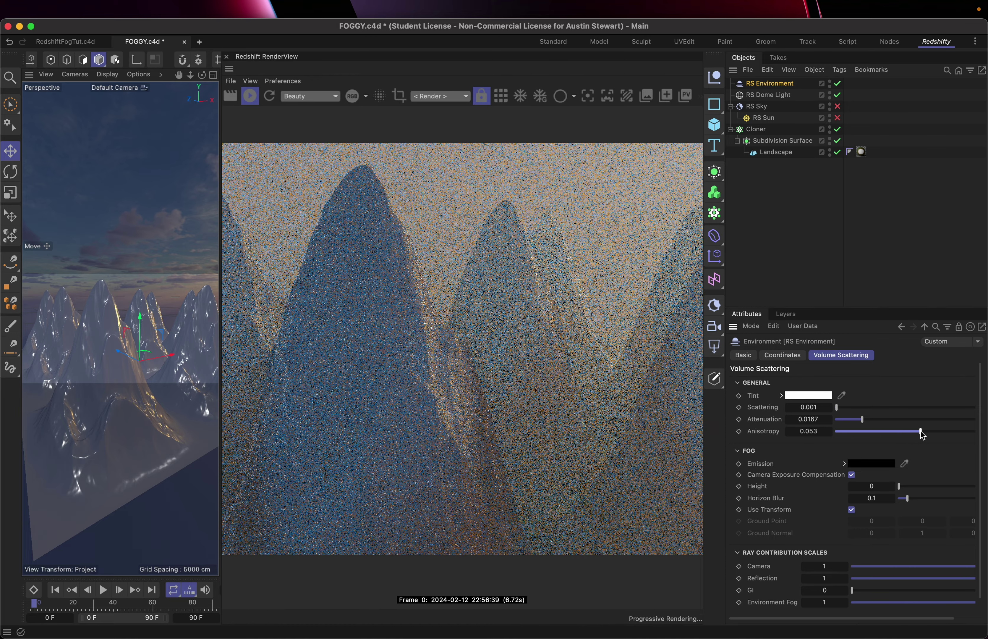
pyautogui.click(930, 433)
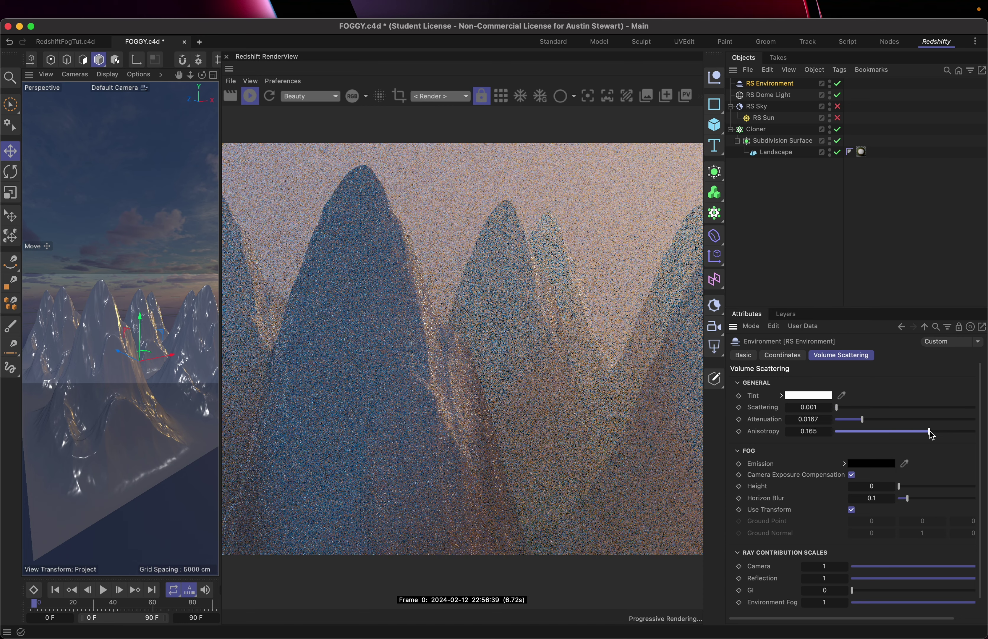
pyautogui.click(943, 432)
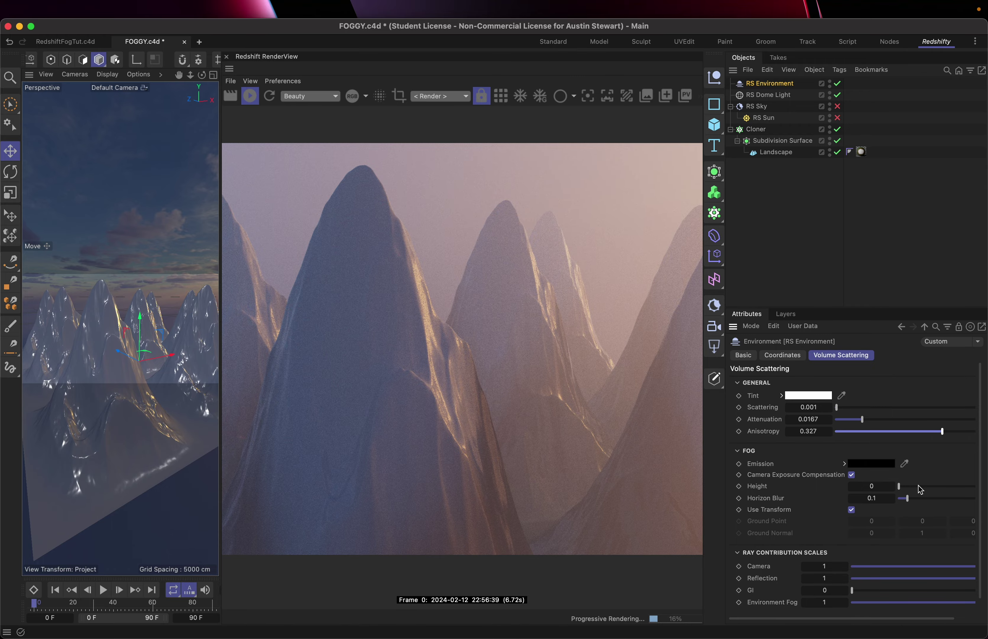
# - Nudge fog Height to 28 and zero out Scattering and Attenuation
pyautogui.click(928, 489)
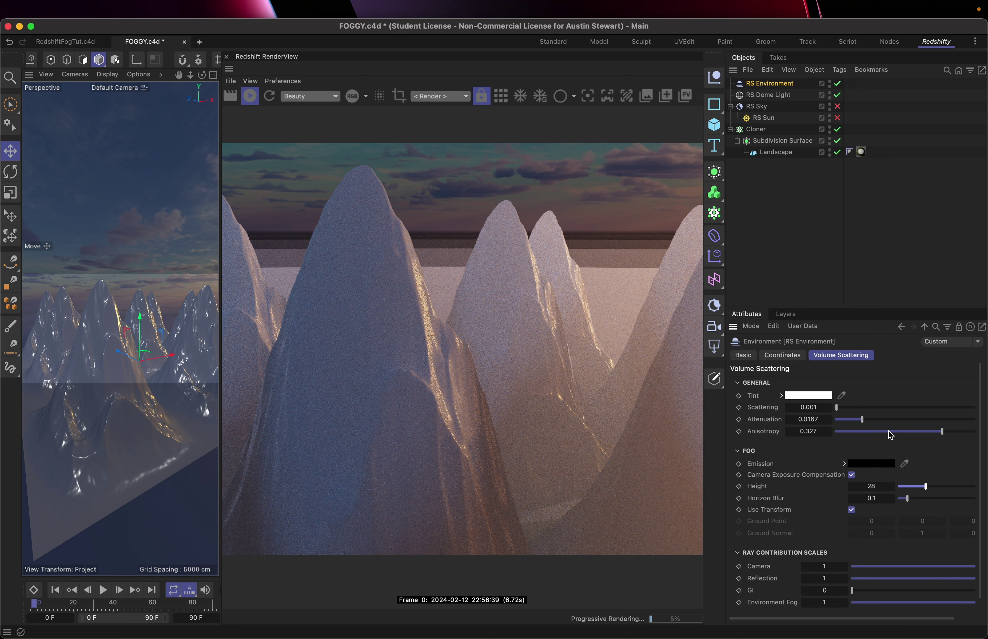
pyautogui.click(836, 410)
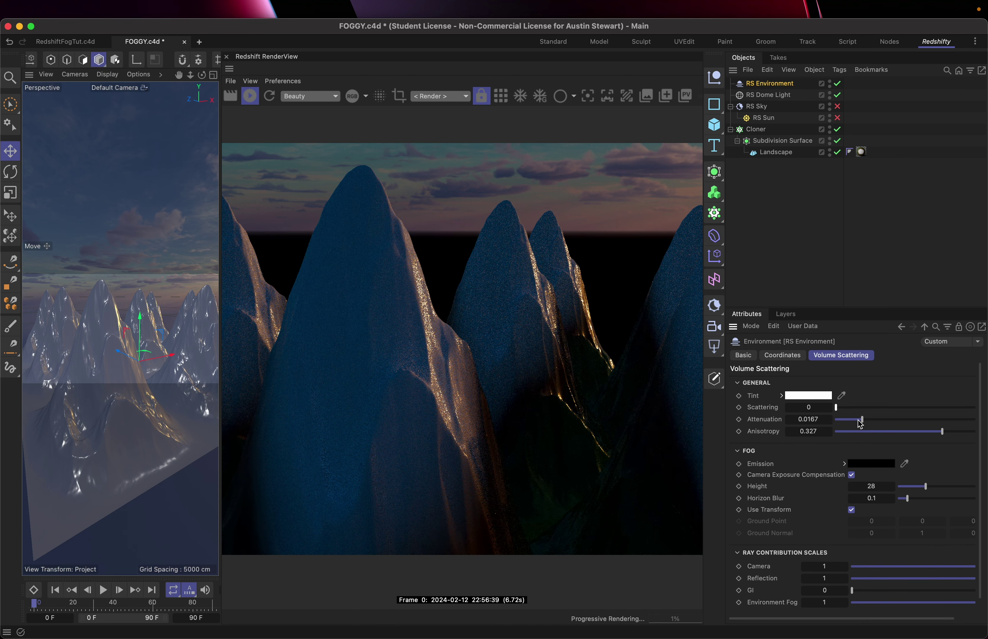
pyautogui.moveTo(862, 420); pyautogui.dragTo(823, 419)
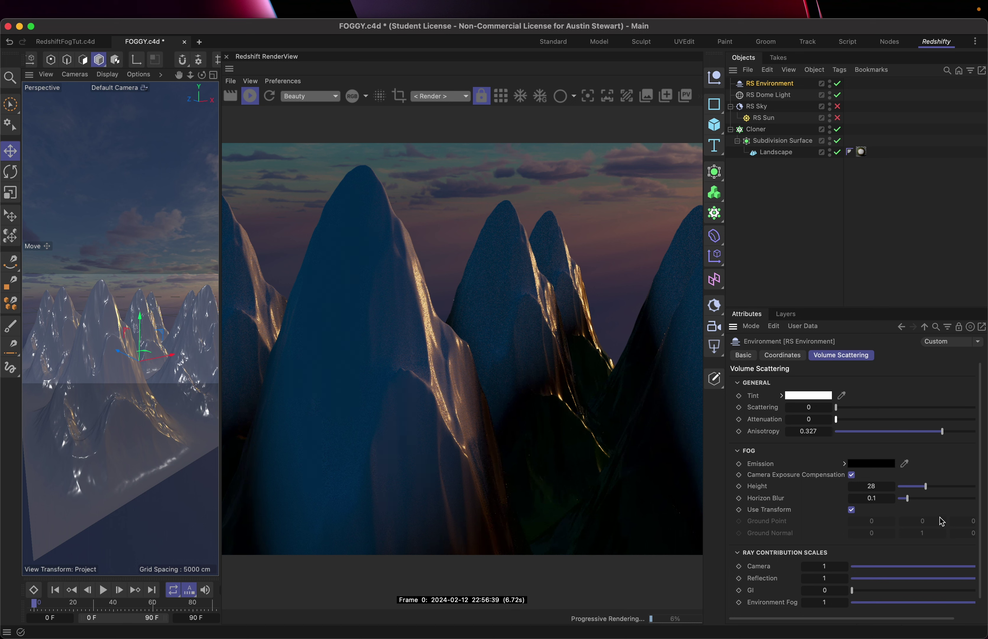
# - Raise Horizon Blur to 0.371 and set fog Height to 200
pyautogui.click(923, 502)
pyautogui.moveTo(923, 502); pyautogui.dragTo(935, 501)
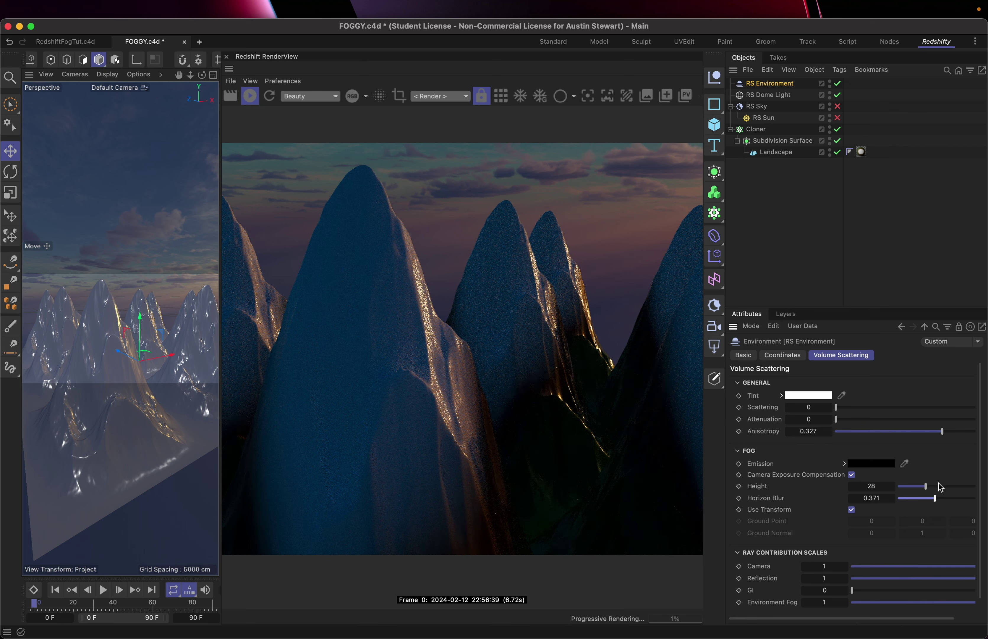
pyautogui.click(946, 486)
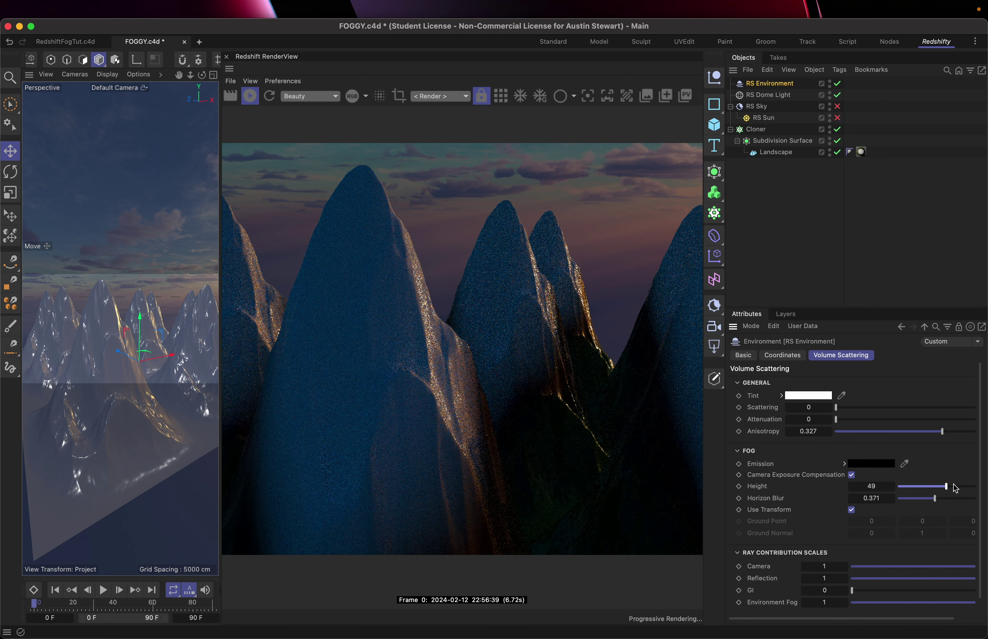
pyautogui.click(964, 488)
pyautogui.doubleClick(872, 485)
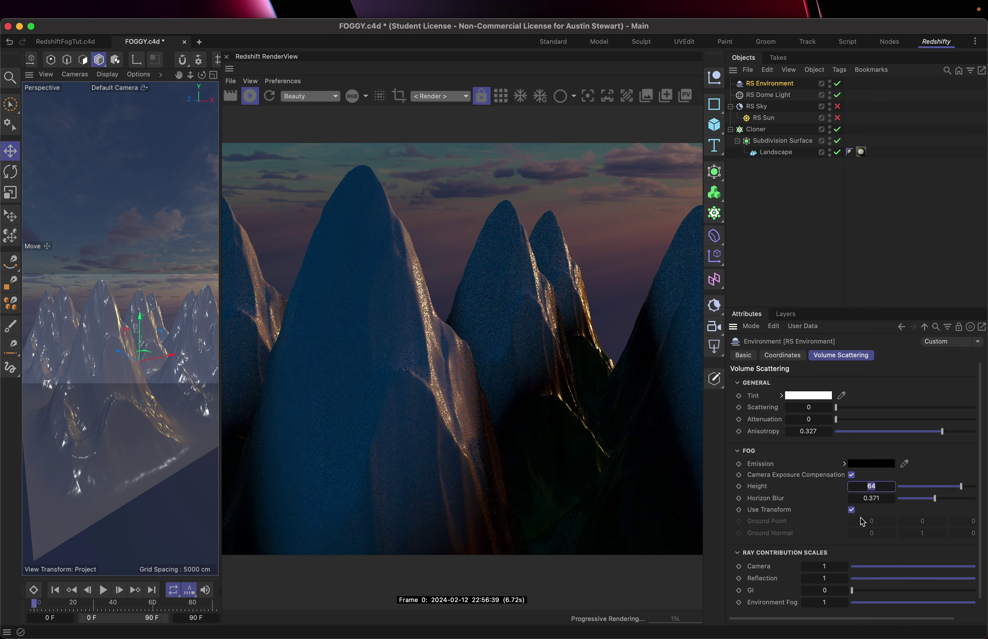
pyautogui.press('Return')
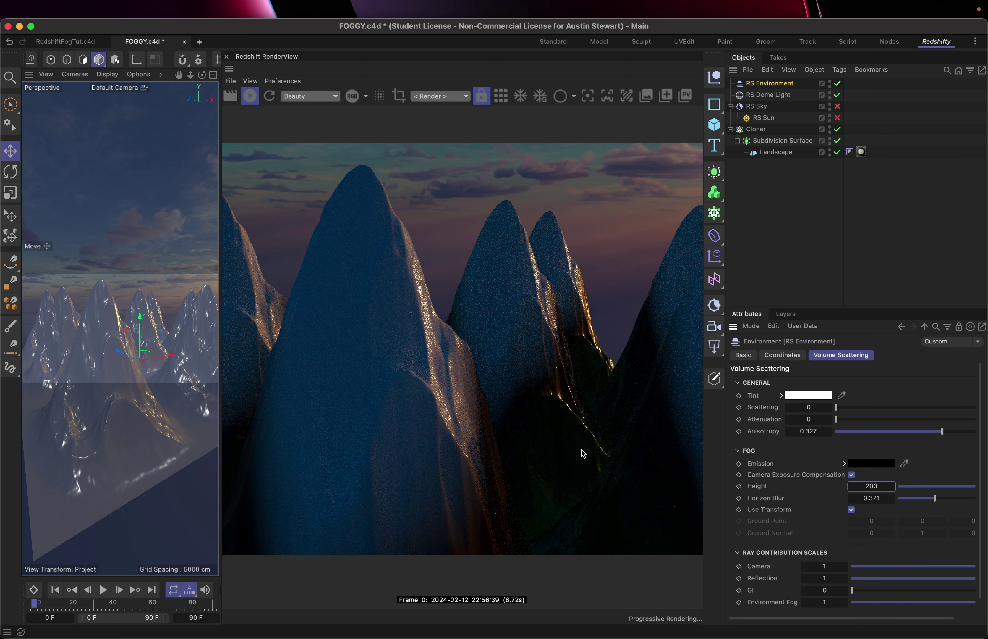
pyautogui.click(870, 463)
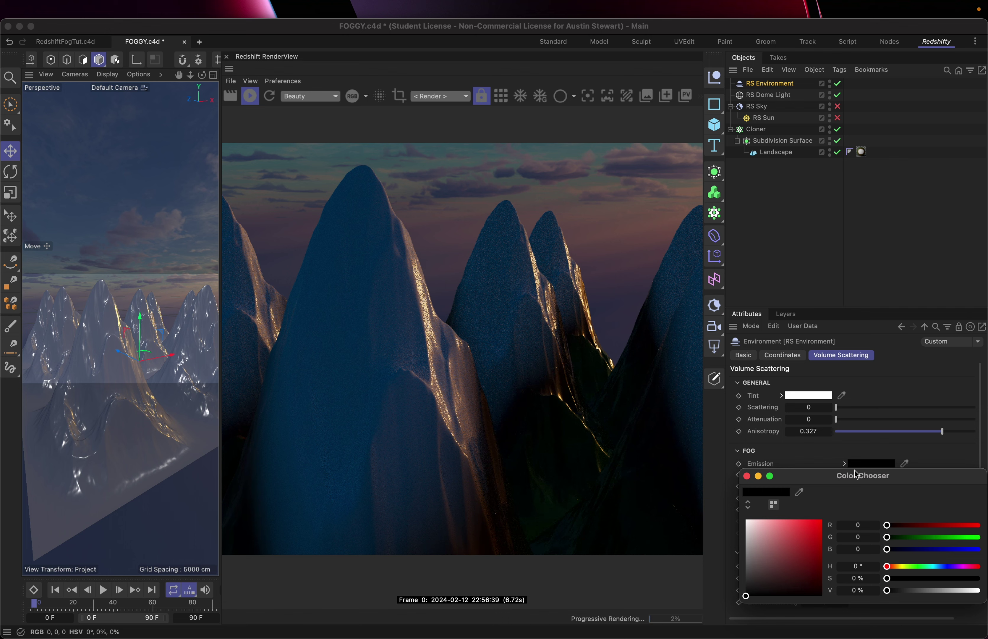
pyautogui.click(746, 542)
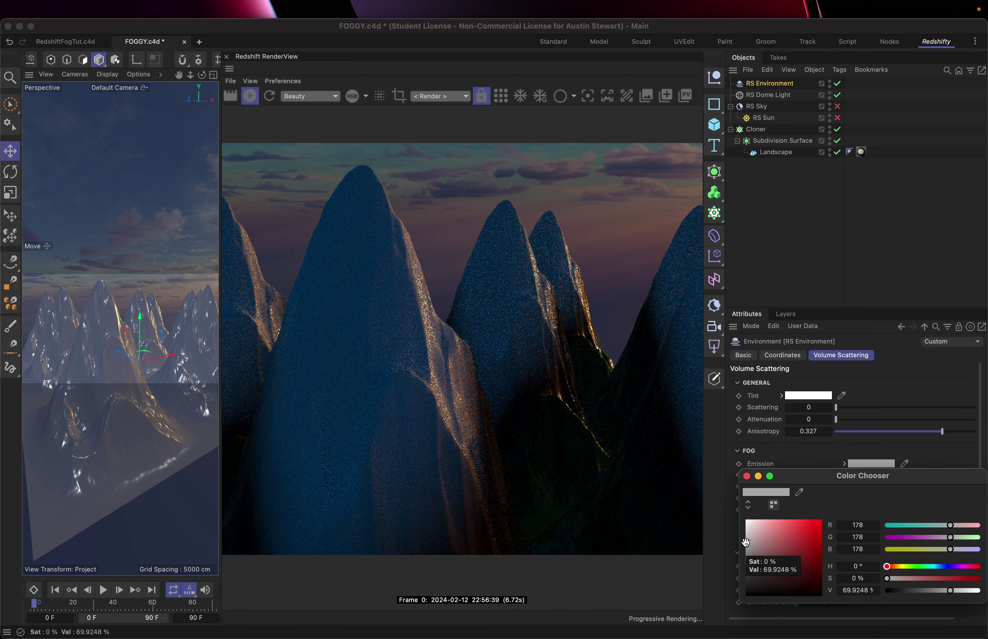
pyautogui.moveTo(746, 542); pyautogui.dragTo(746, 524)
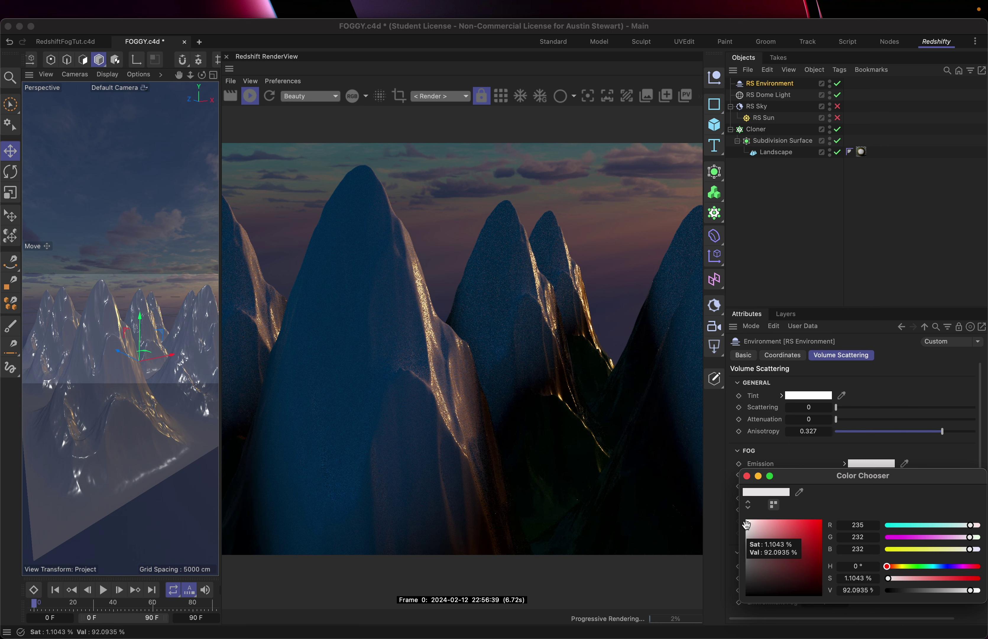
pyautogui.click(747, 476)
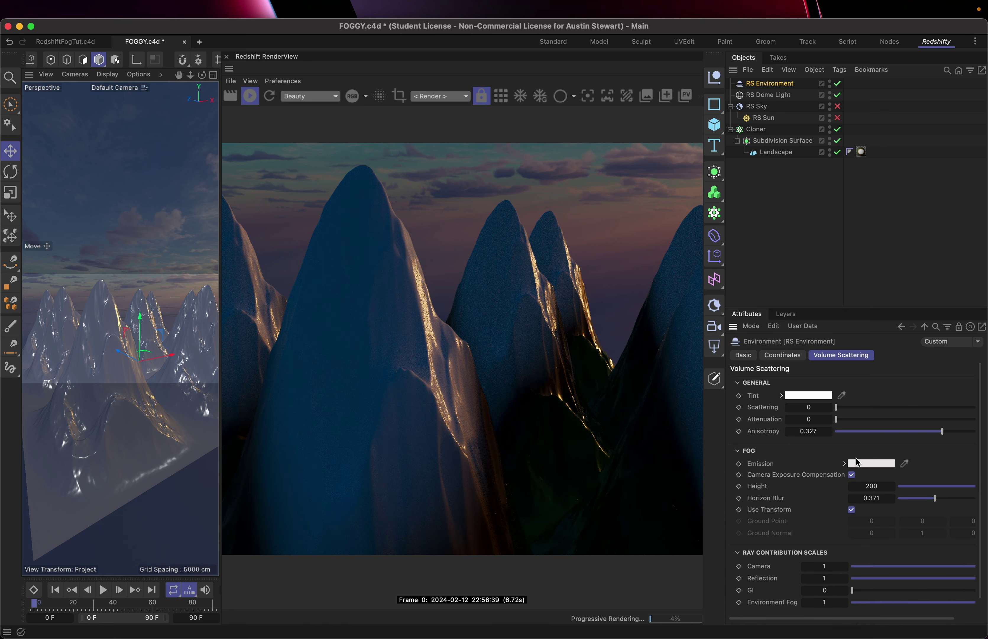
pyautogui.click(858, 462)
pyautogui.moveTo(764, 553); pyautogui.dragTo(746, 596)
pyautogui.click(747, 475)
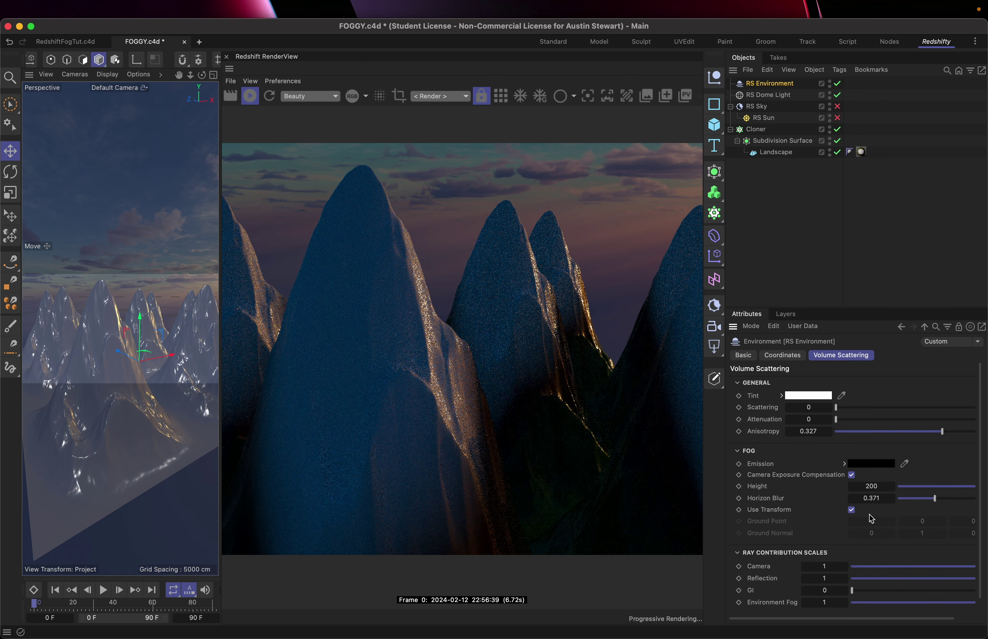
# - Drop fog Height to 0, set Scattering to 0.001 and Attenuation to 0.0287
pyautogui.moveTo(923, 486)
pyautogui.mouseDown()
pyautogui.moveTo(899, 486)
pyautogui.moveTo(932, 498)
pyautogui.moveTo(916, 499)
pyautogui.mouseUp()
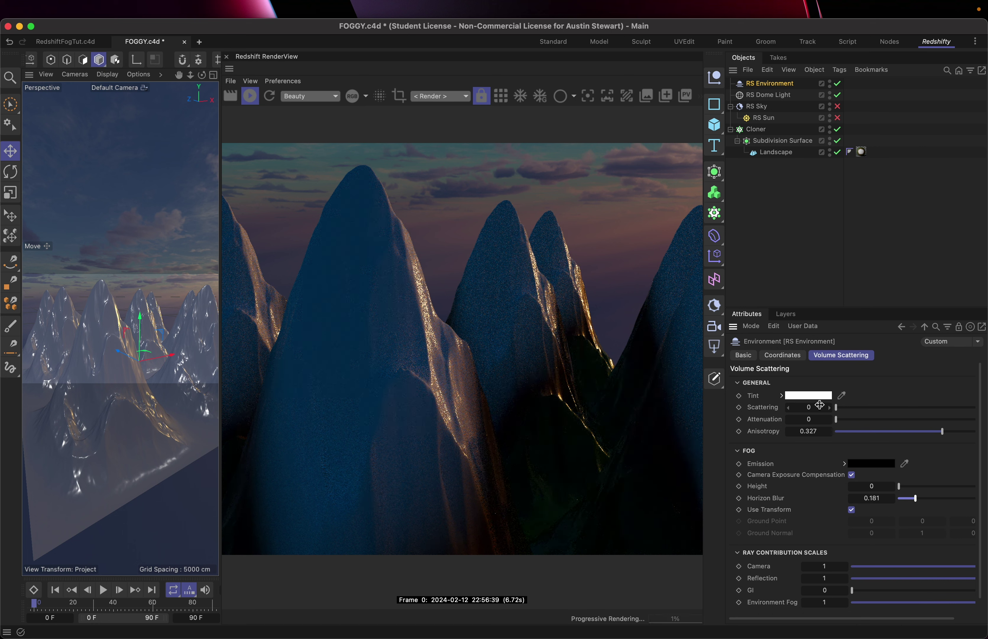
pyautogui.click(815, 407)
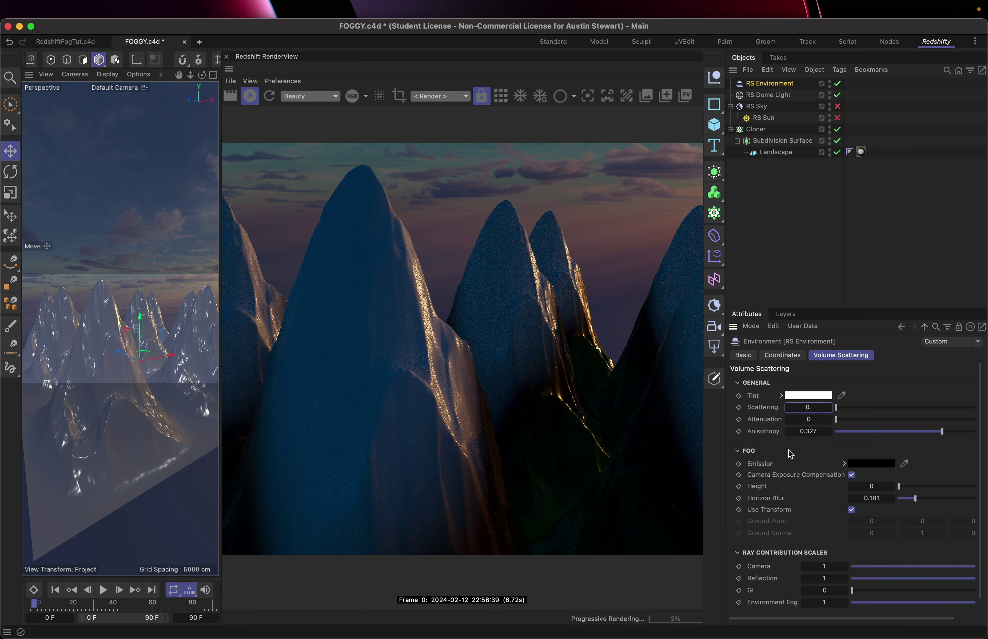
pyautogui.write('0.001')
pyautogui.press('Return')
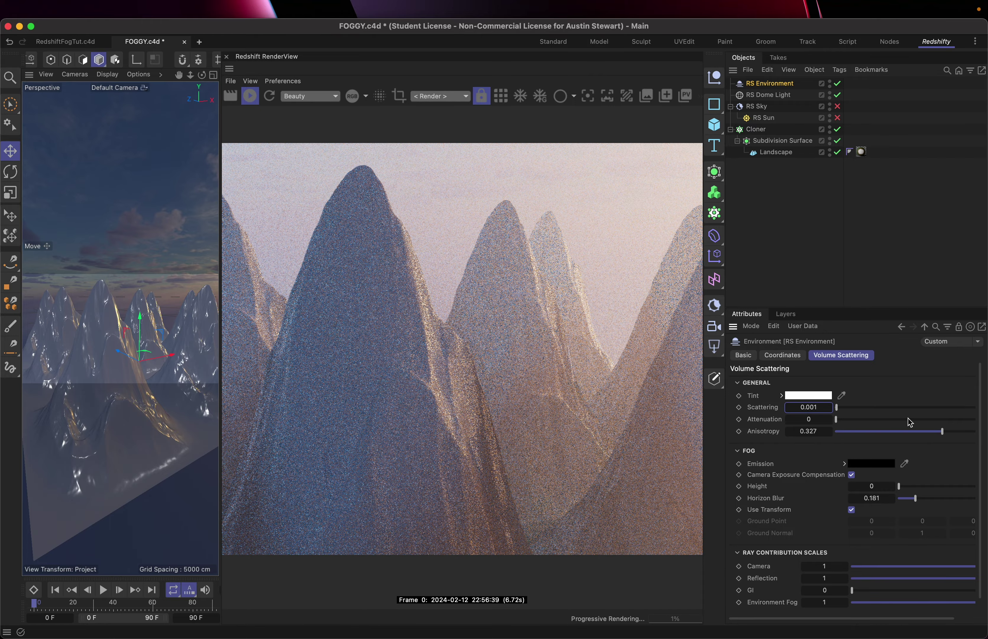
pyautogui.click(861, 420)
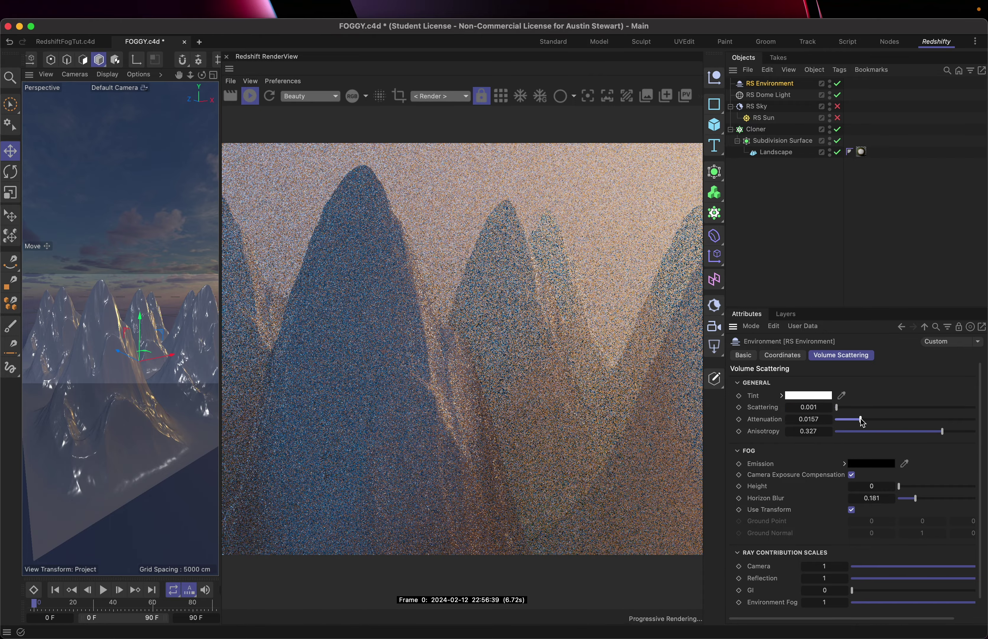
pyautogui.click(883, 420)
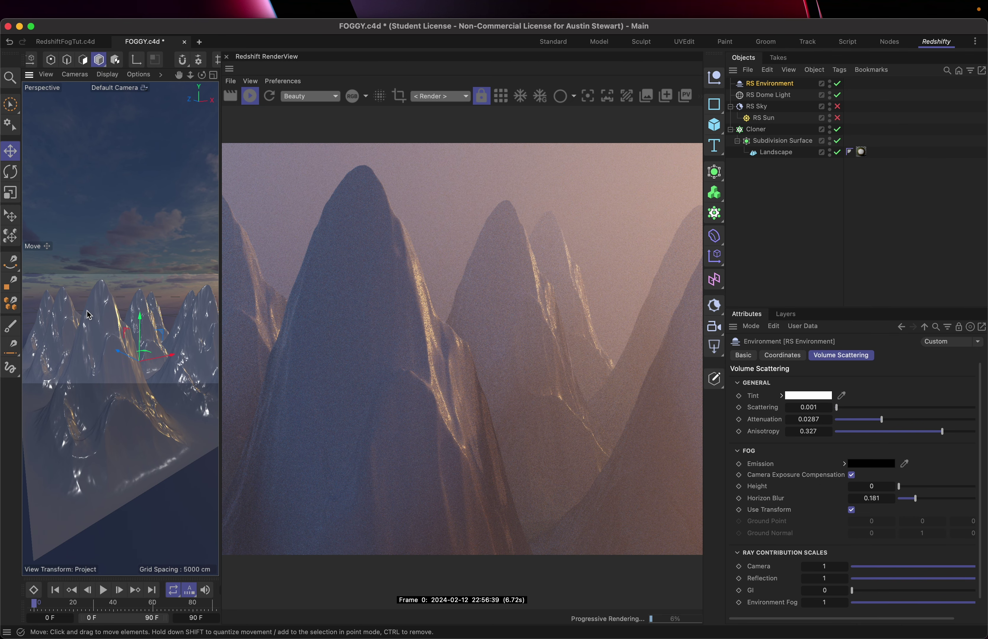
pyautogui.keyDown('alt'); pyautogui.moveTo(87, 315); pyautogui.dragTo(194, 302); pyautogui.keyUp('alt')
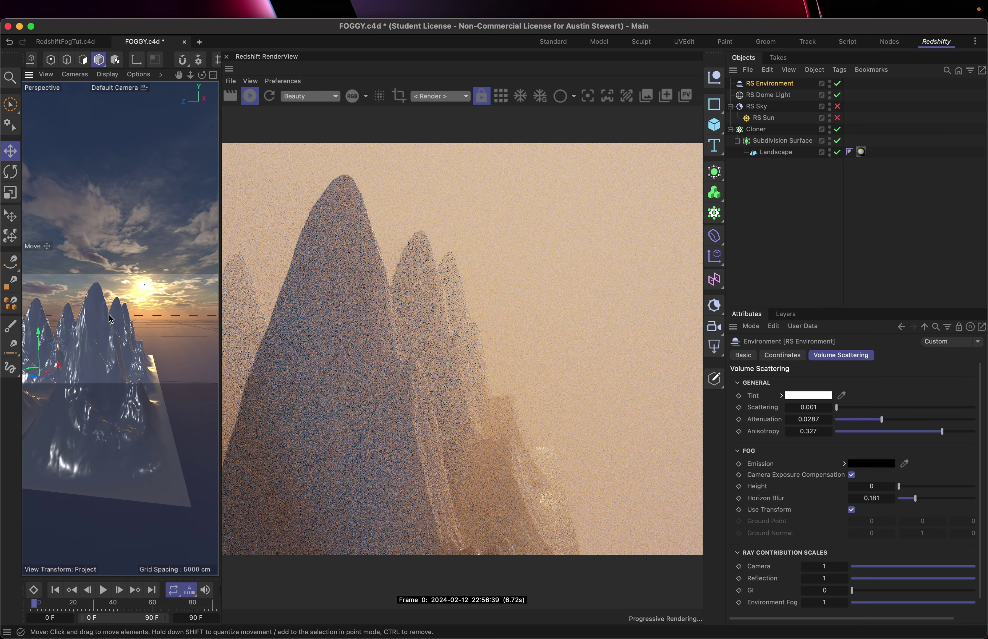
# - Orbit the camera to look straight down the canyon toward the sun
pyautogui.keyDown('alt'); pyautogui.moveTo(106, 319); pyautogui.dragTo(190, 312); pyautogui.keyUp('alt')
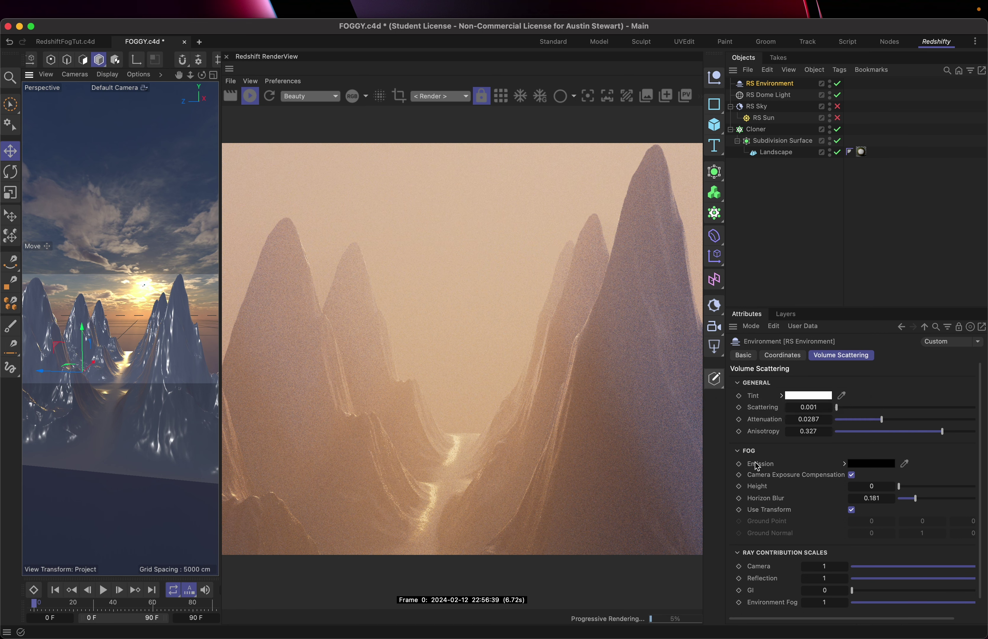
# - Try fog Scattering 0.00005, then settle on 0.0002
pyautogui.click(817, 409)
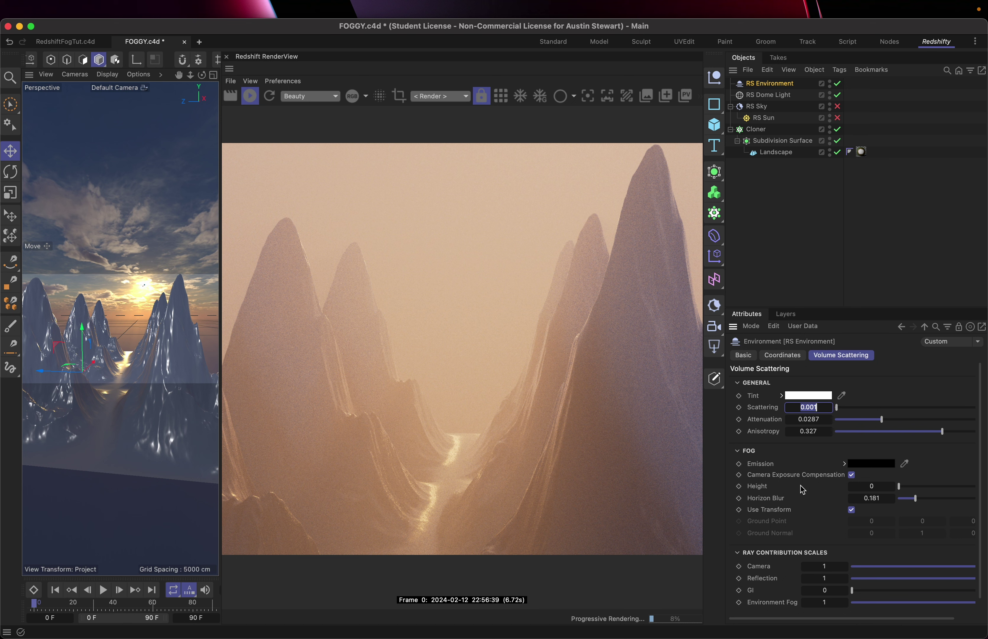
pyautogui.write('0')
pyautogui.write('0.00005')
pyautogui.press('Return')
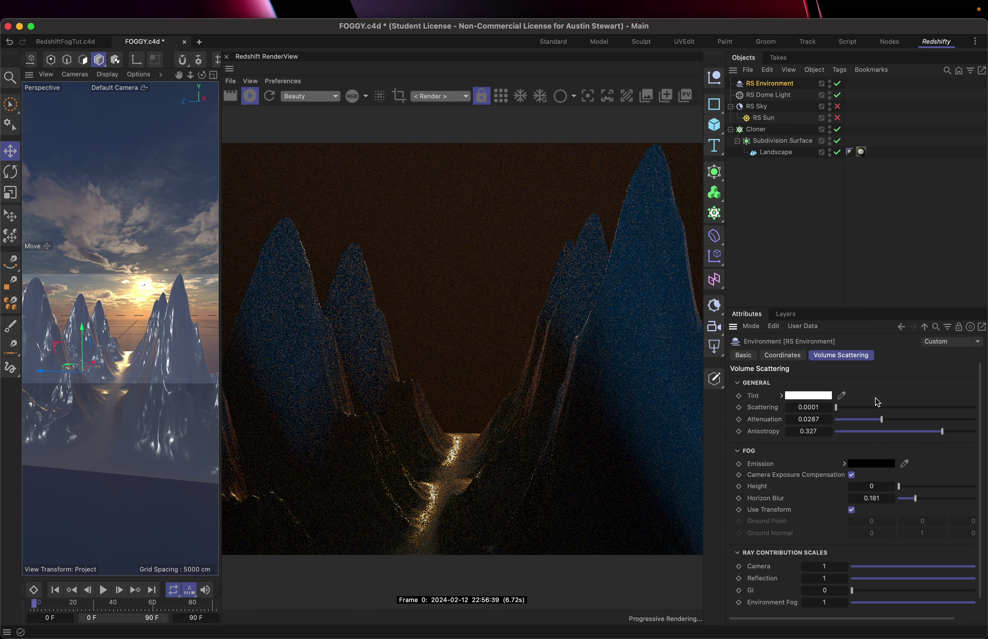
pyautogui.click(816, 407)
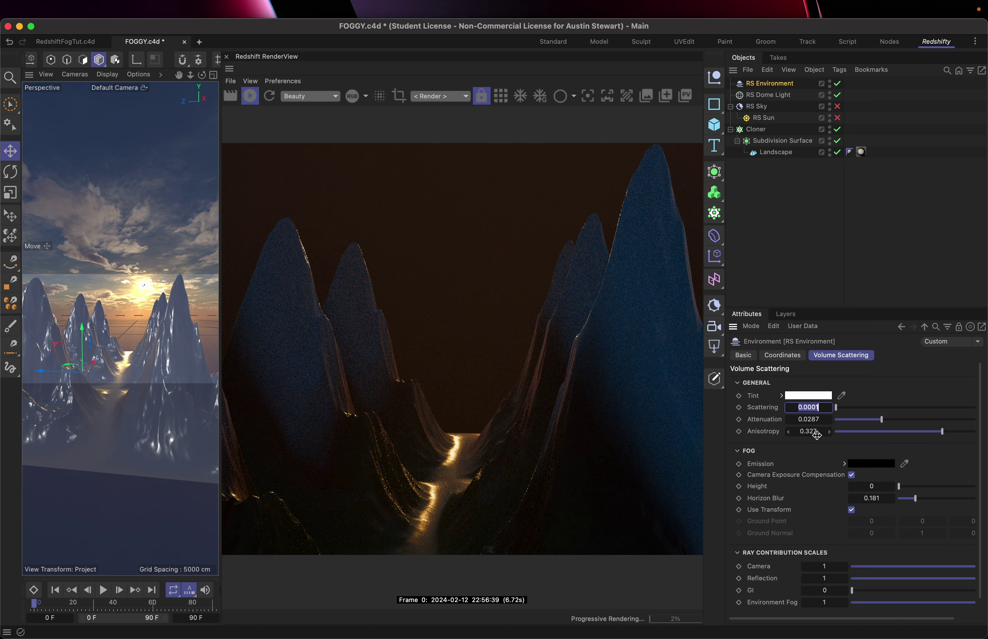
pyautogui.press('BackSpace')
pyautogui.write('0.0002')
pyautogui.press('Return')
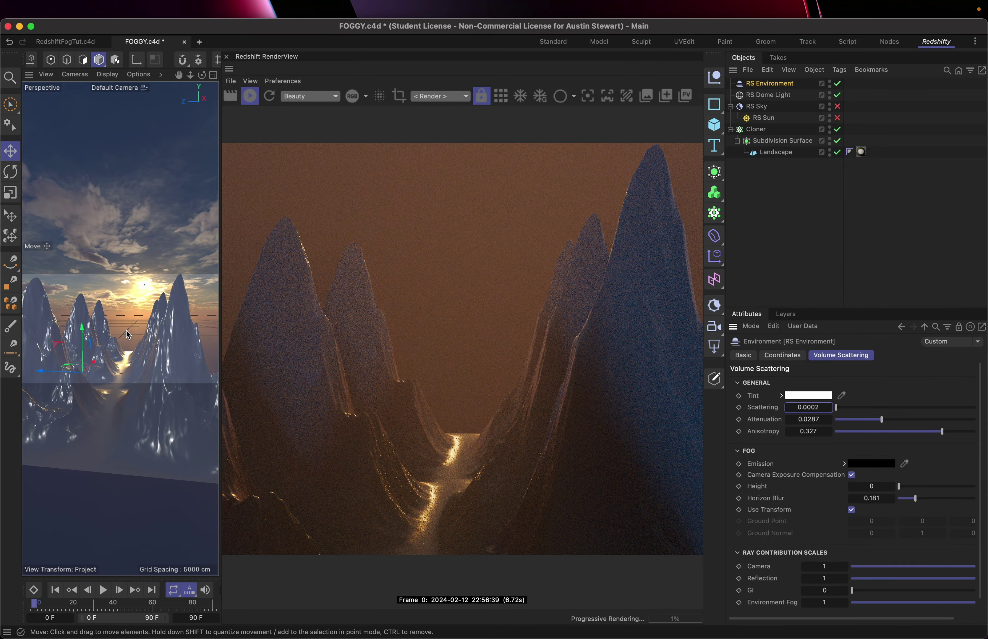
# - Reframe the canyon slightly and drop fog Attenuation to 0
pyautogui.keyDown('alt'); pyautogui.moveTo(128, 334); pyautogui.dragTo(153, 321); pyautogui.keyUp('alt')
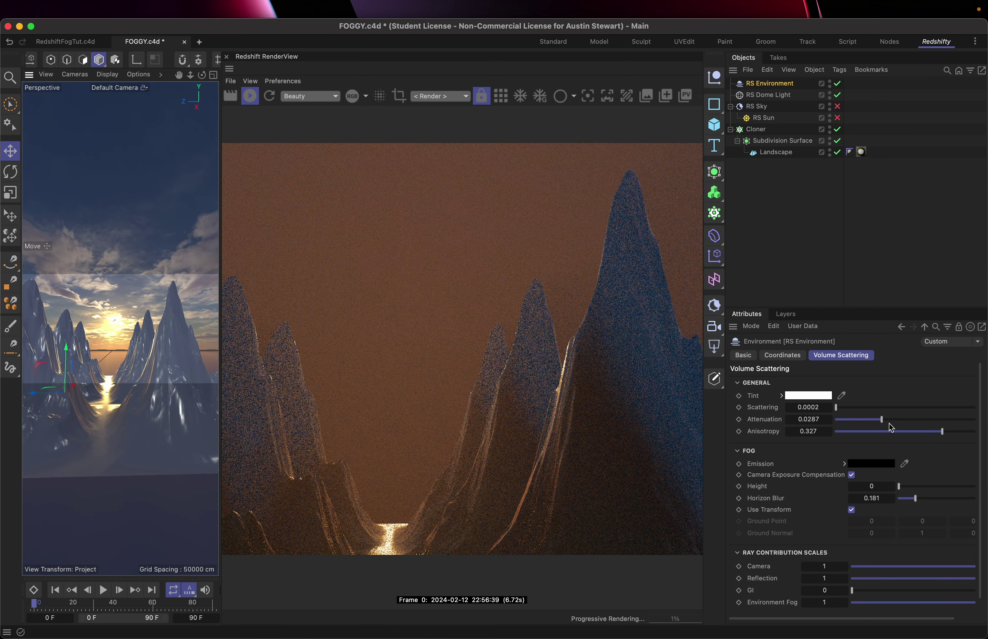
pyautogui.moveTo(880, 419); pyautogui.dragTo(812, 423)
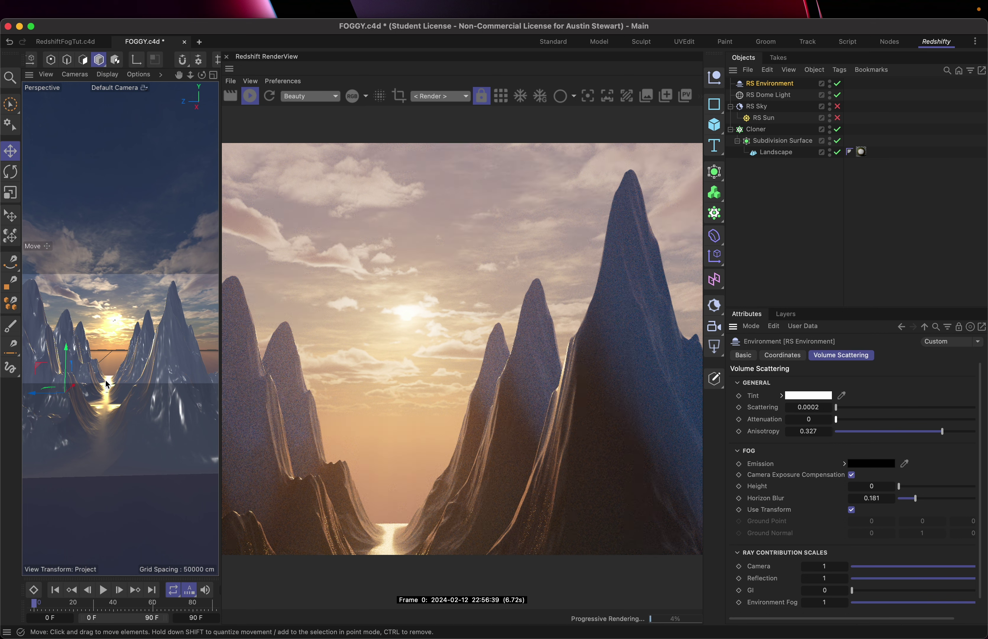
pyautogui.keyDown('alt'); pyautogui.moveTo(127, 324); pyautogui.dragTo(117, 319); pyautogui.keyUp('alt')
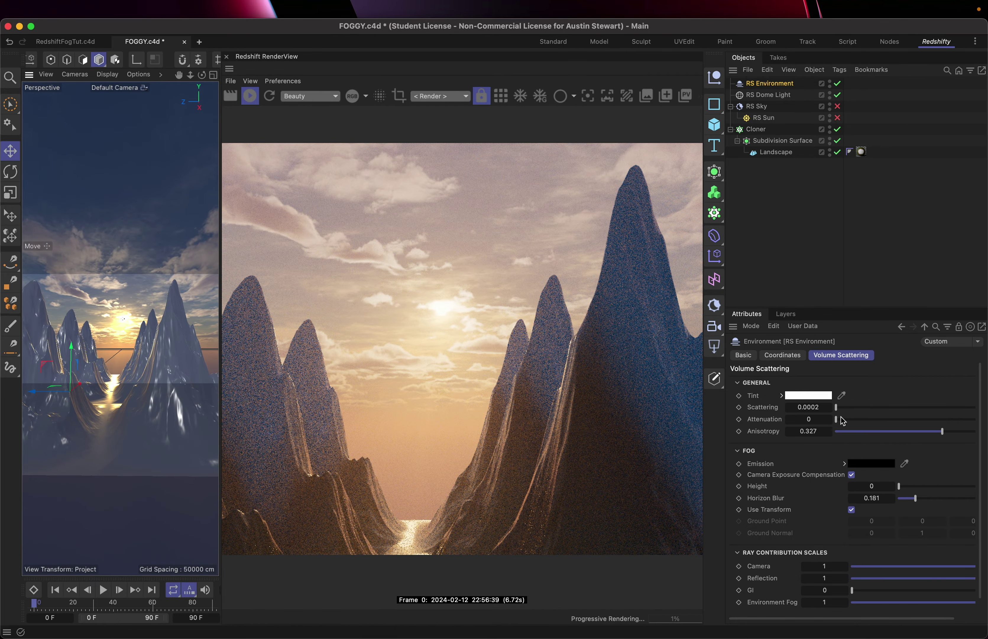
pyautogui.moveTo(836, 419); pyautogui.dragTo(842, 420)
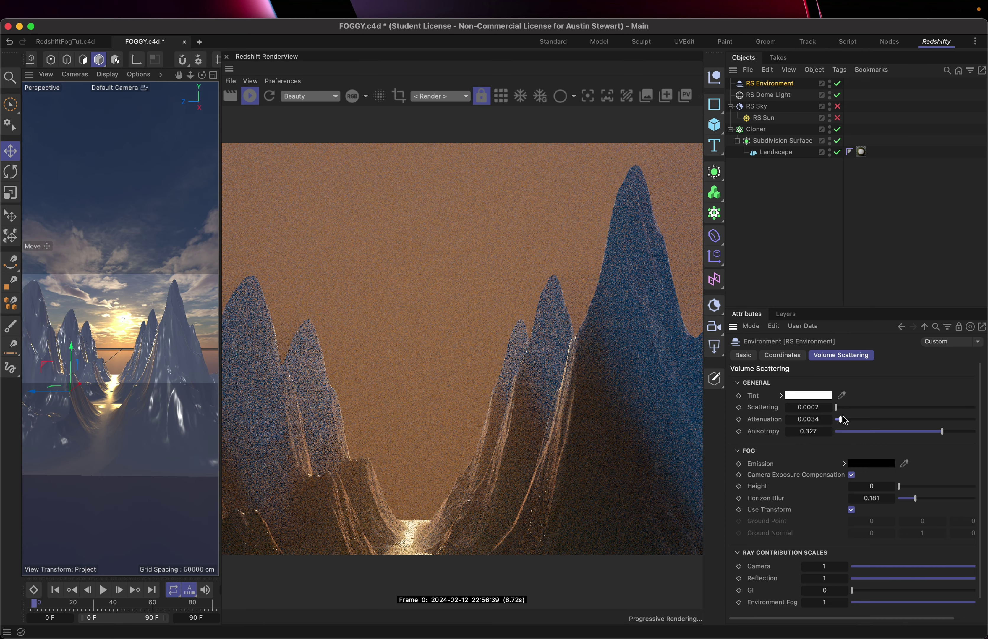
pyautogui.moveTo(844, 420); pyautogui.dragTo(834, 421)
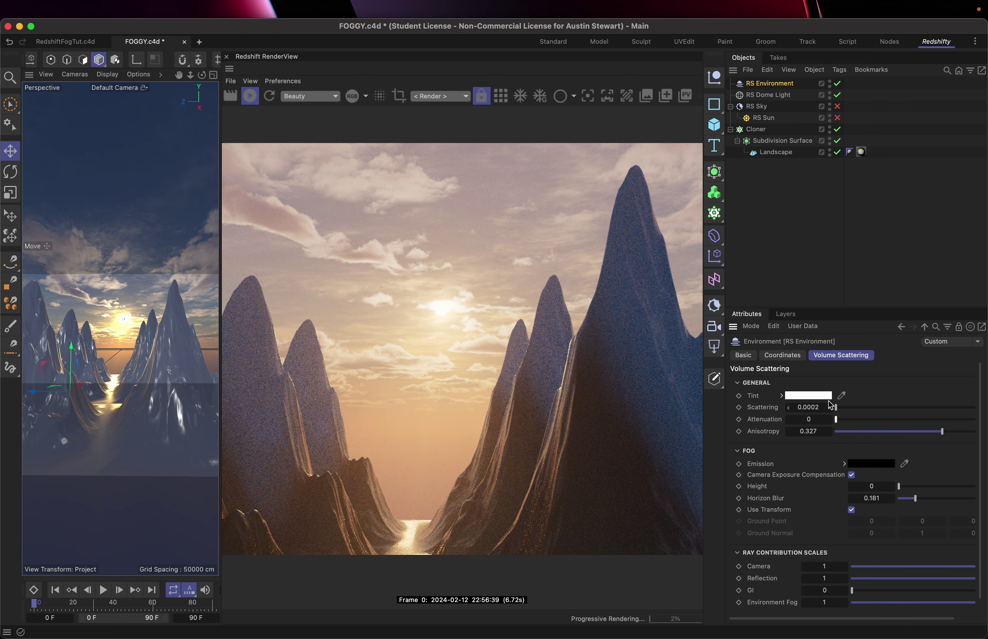
# - Try fog Scattering values of 0.004 and then 0.003
pyautogui.click(815, 405)
pyautogui.write('0')
pyautogui.press('Return')
pyautogui.write('.004')
pyautogui.press('Return')
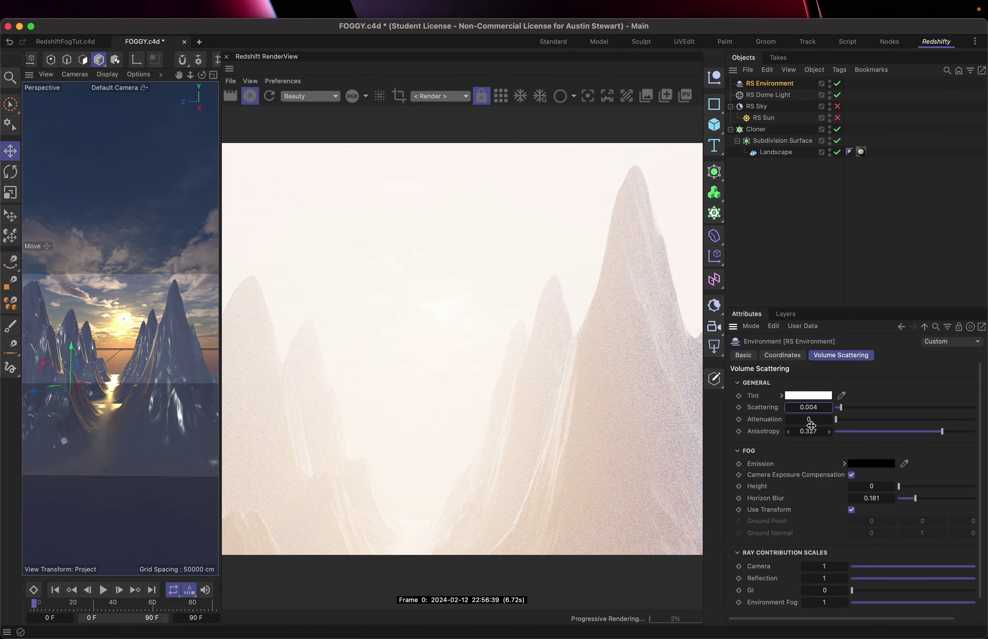
pyautogui.click(817, 408)
pyautogui.press('Right')
pyautogui.press('BackSpace')
pyautogui.write('3')
pyautogui.press('Return')
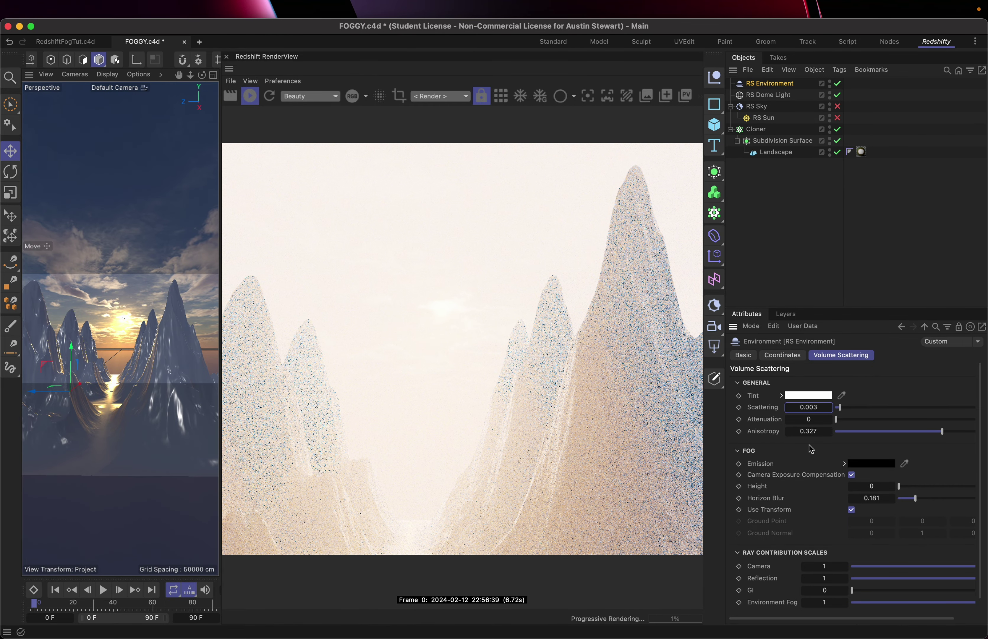
# - Delete and restore the RS Environment, then set Scattering to 0.002, then 0.001
pyautogui.press('Delete')
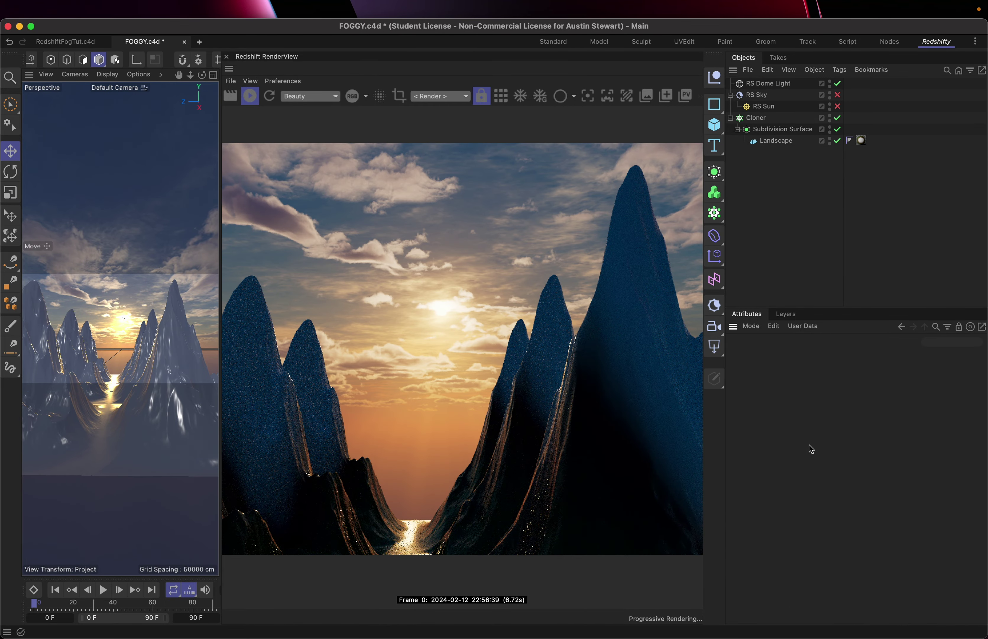
pyautogui.press('super+z')
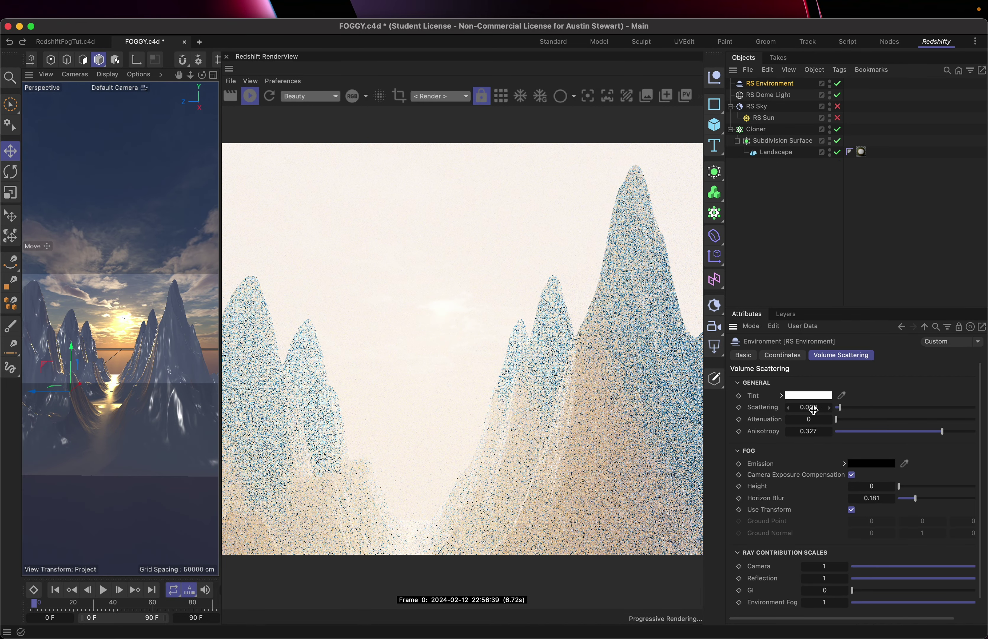
pyautogui.click(808, 407)
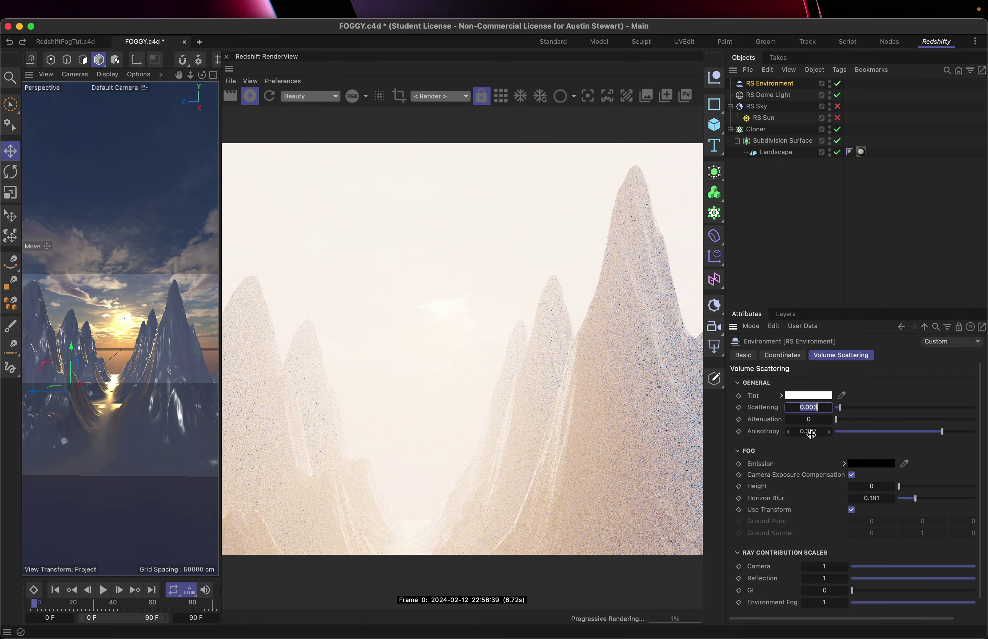
pyautogui.press('Right')
pyautogui.press('BackSpace')
pyautogui.write('2')
pyautogui.press('Return')
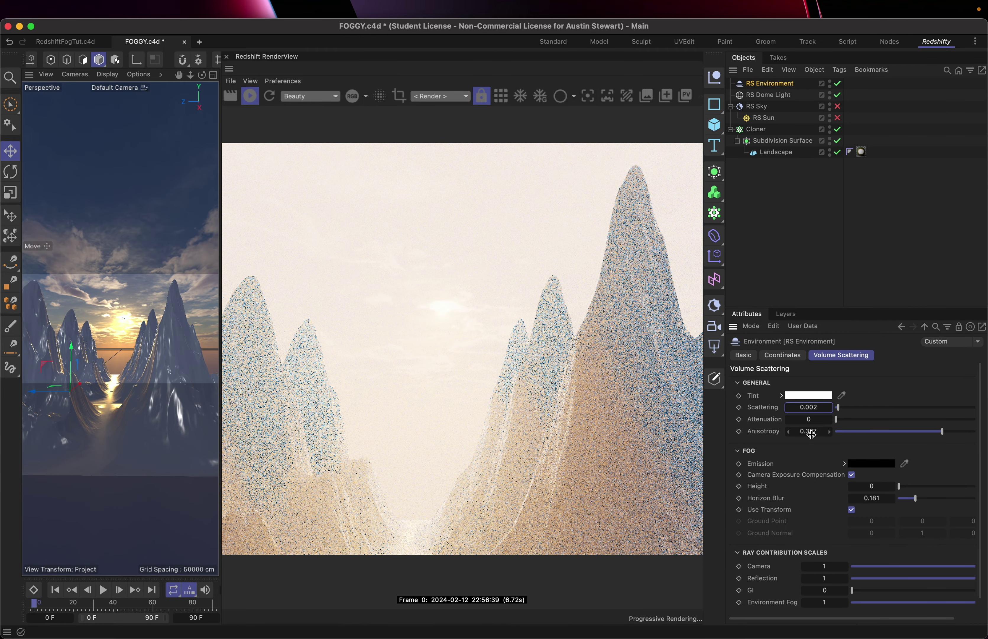
pyautogui.press('super+a')
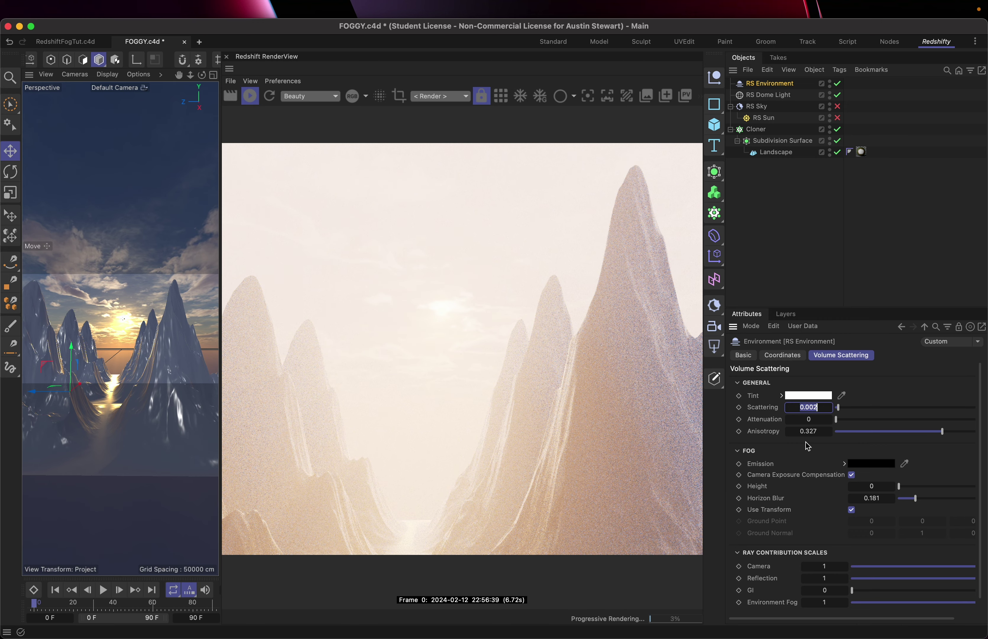
pyautogui.write('0.001')
pyautogui.press('Return')
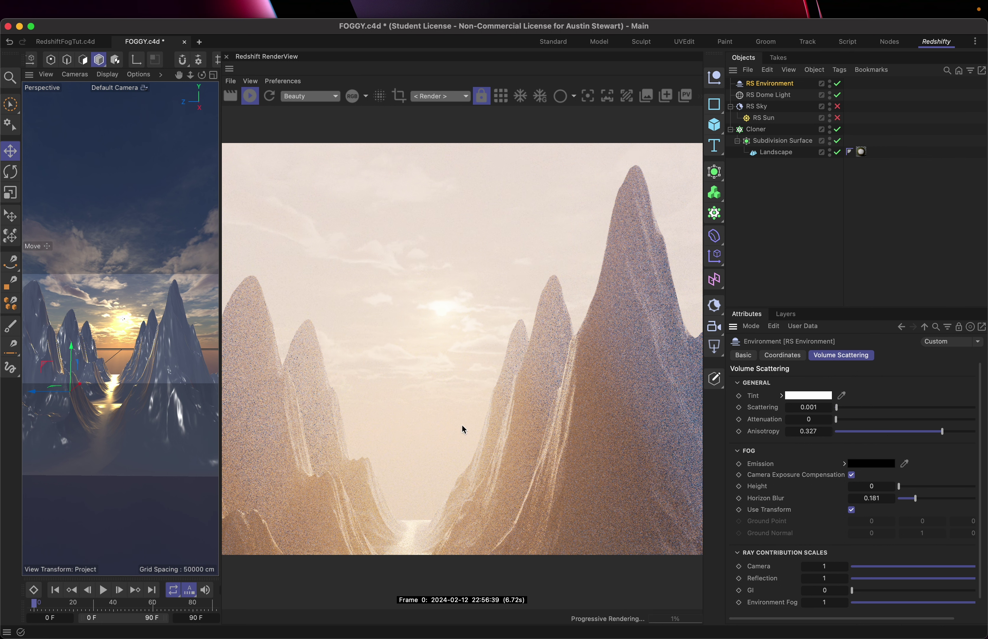
pyautogui.moveTo(417, 439); pyautogui.dragTo(410, 445)
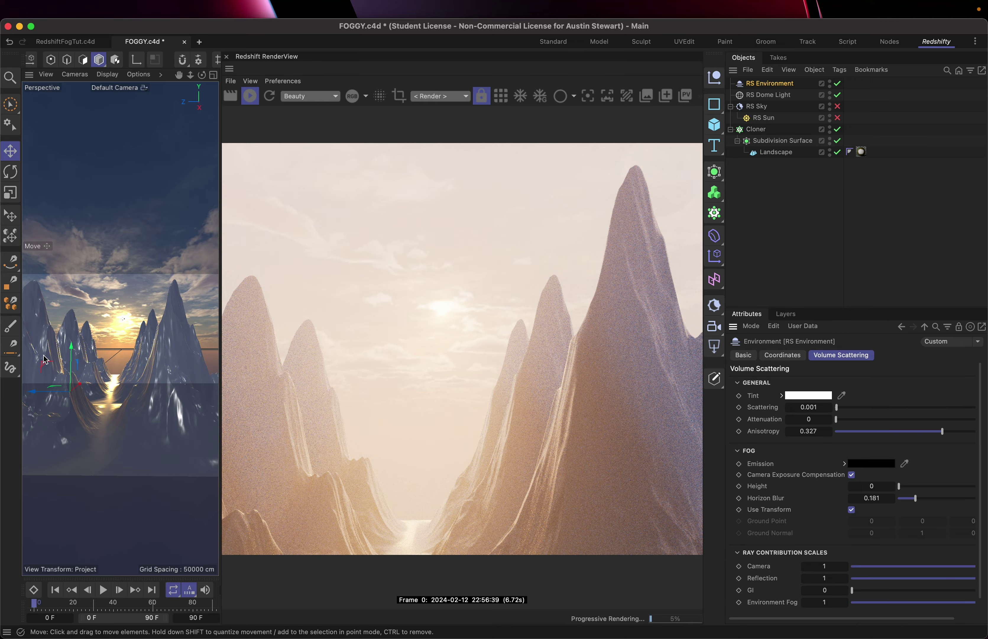
# - Orbit the viewport camera slightly around the canyon
pyautogui.moveTo(98, 335)
pyautogui.keyDown('alt'); pyautogui.mouseDown()
pyautogui.moveTo(97, 326)
pyautogui.moveTo(107, 333)
pyautogui.mouseUp(); pyautogui.keyUp('alt')
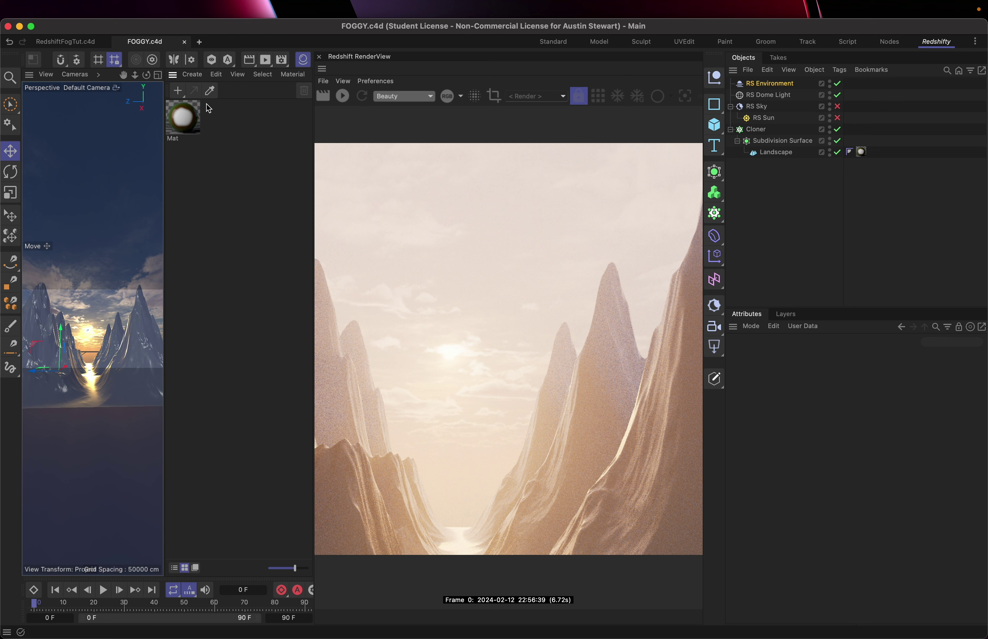
# - Add a Utilities > Noise Volume material and drag it onto RS Environment
pyautogui.click(178, 90)
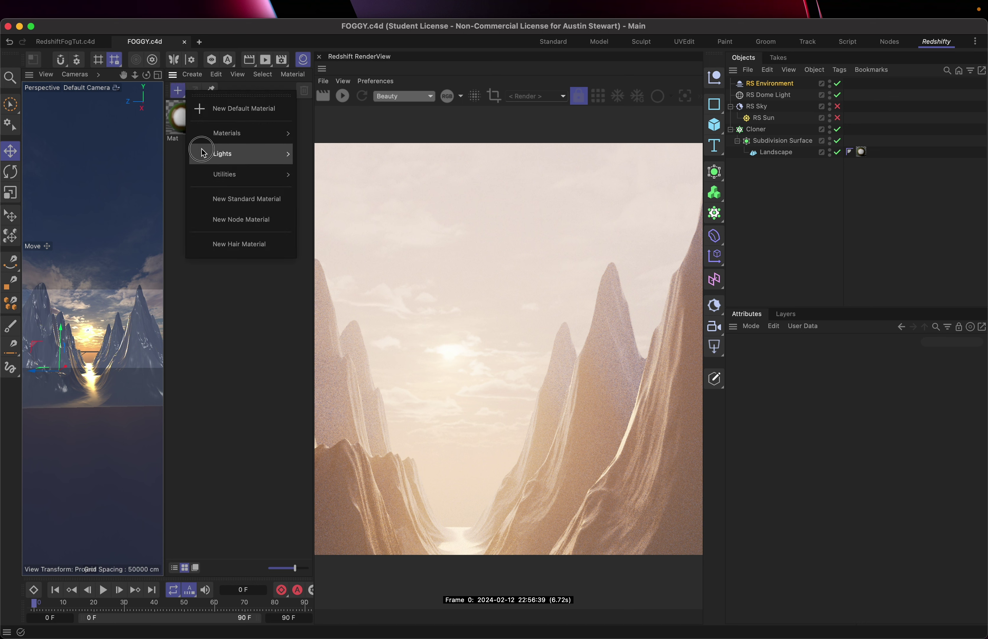
pyautogui.moveTo(207, 171)
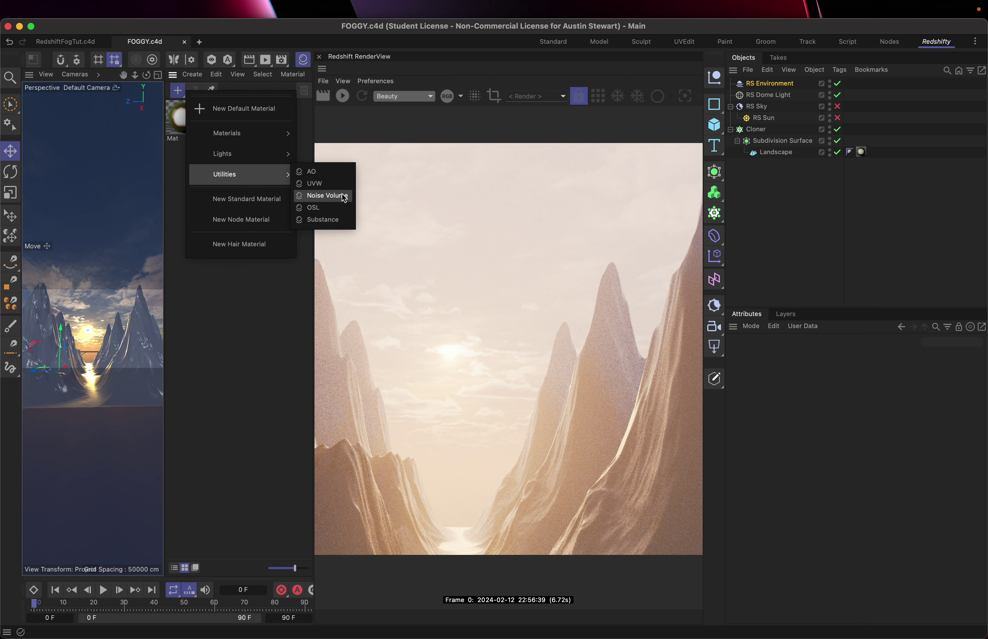
pyautogui.click(327, 195)
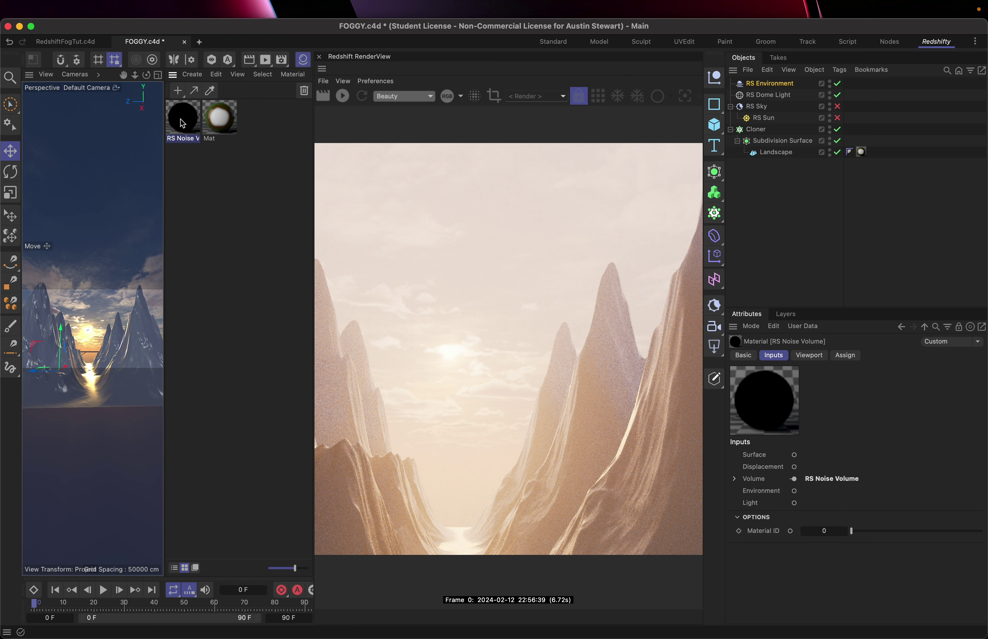
pyautogui.moveTo(183, 123); pyautogui.dragTo(780, 84)
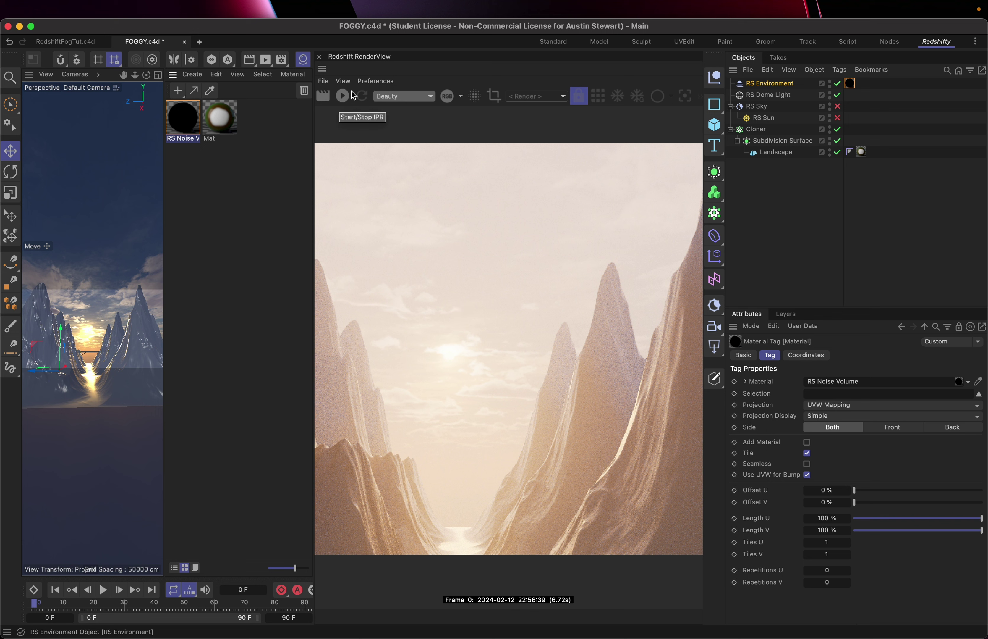
# - Restart the Redshift IPR and set the RS Environment fog Scattering to 0.002
pyautogui.click(340, 100)
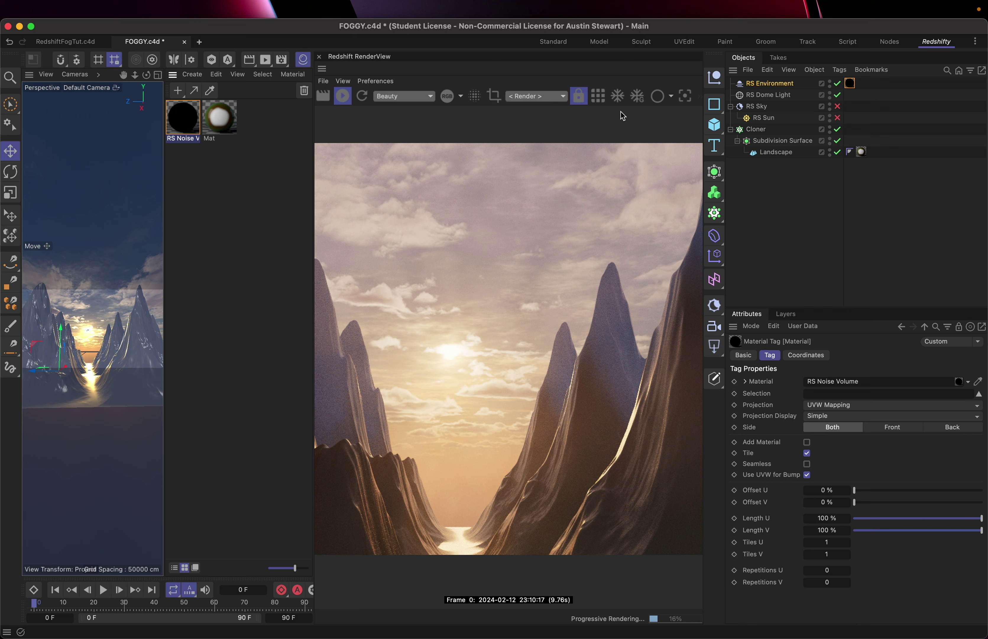
pyautogui.click(765, 85)
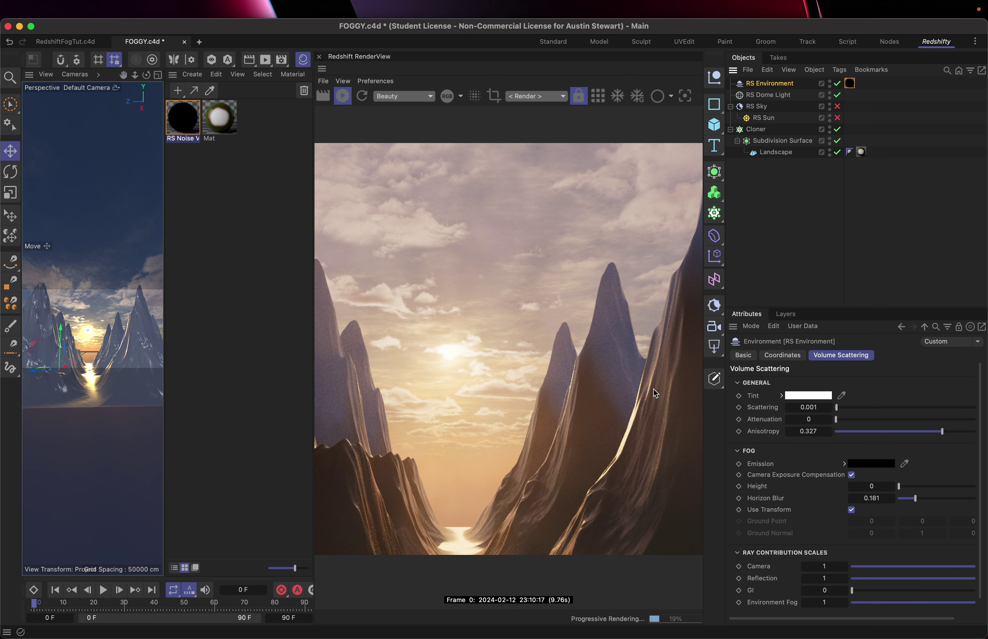
pyautogui.click(818, 409)
pyautogui.press('Return')
pyautogui.press('BackSpace')
pyautogui.write('2')
pyautogui.press('Return')
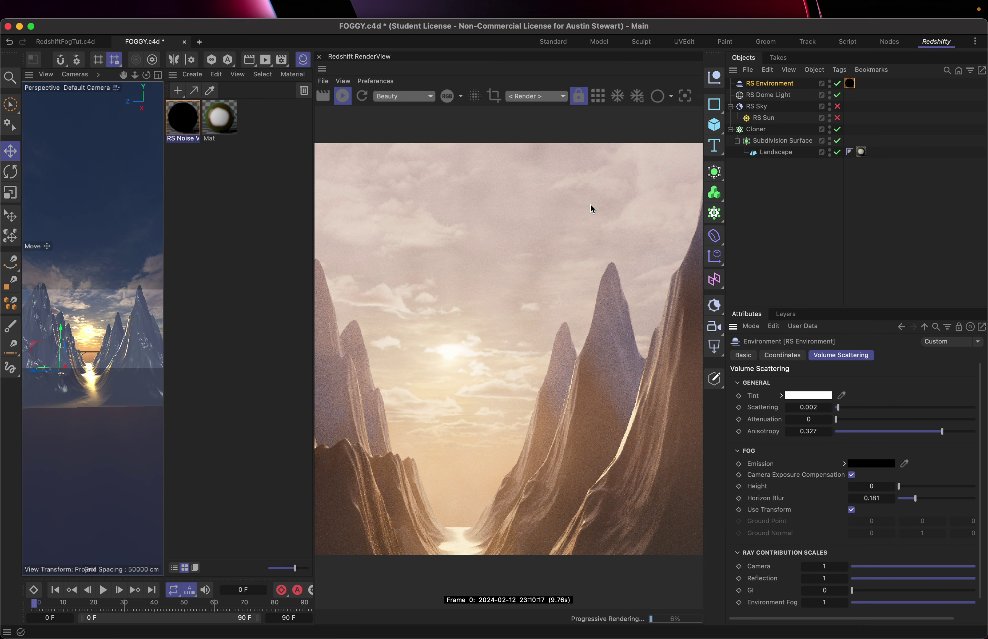
# - Open the noise volume material's node graph and select the RS Noise Volume node
pyautogui.doubleClick(185, 123)
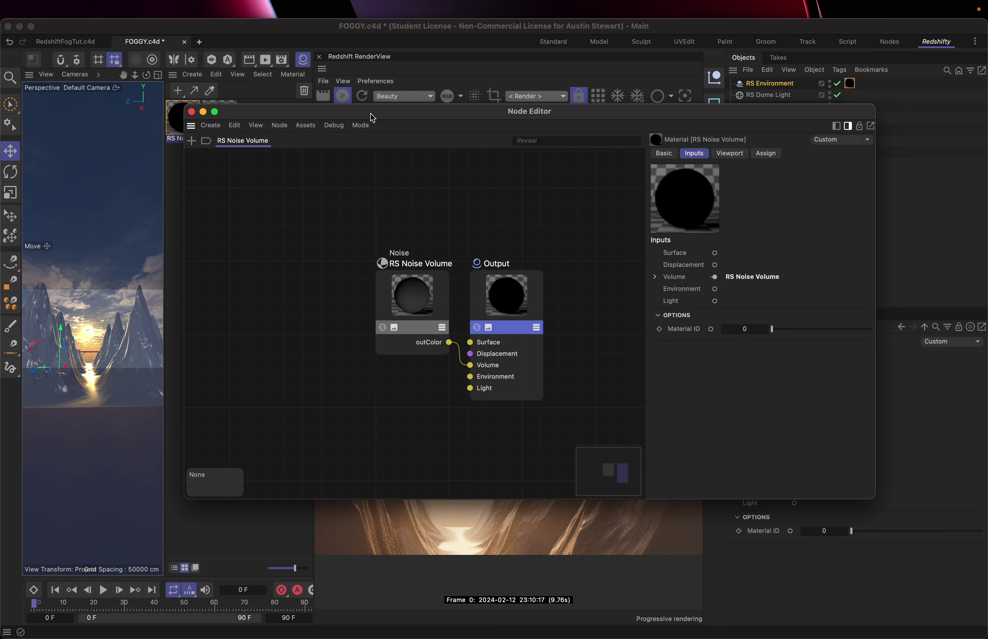
pyautogui.moveTo(372, 118); pyautogui.dragTo(281, 67)
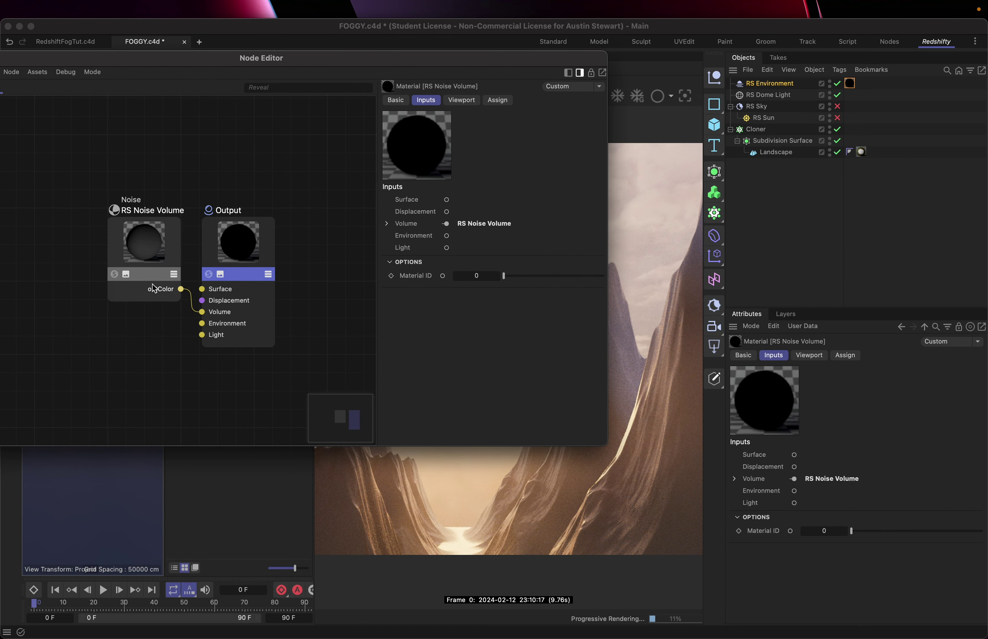
pyautogui.click(122, 234)
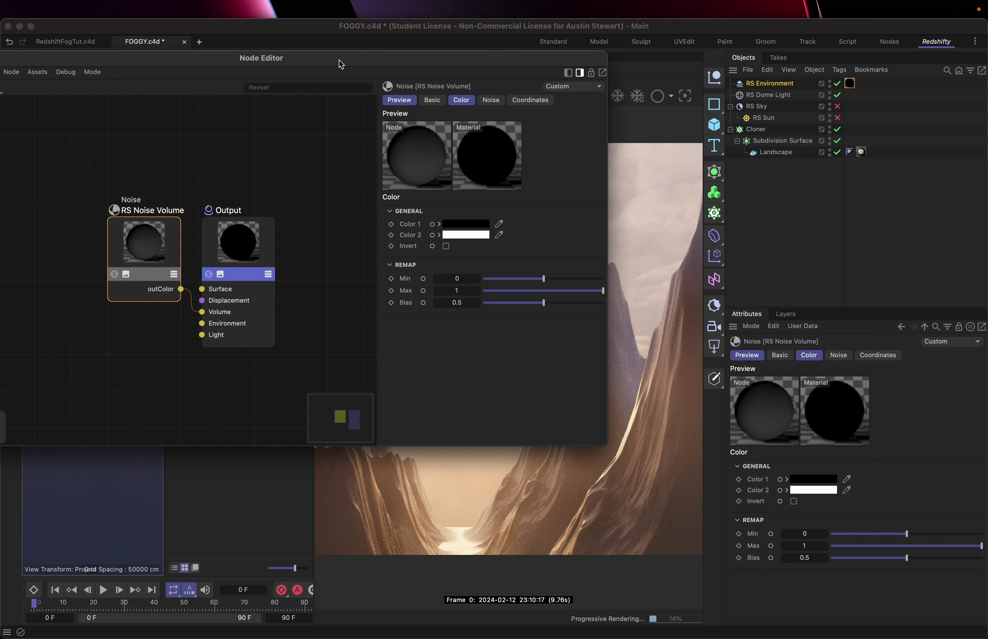
pyautogui.moveTo(338, 63); pyautogui.dragTo(203, 80)
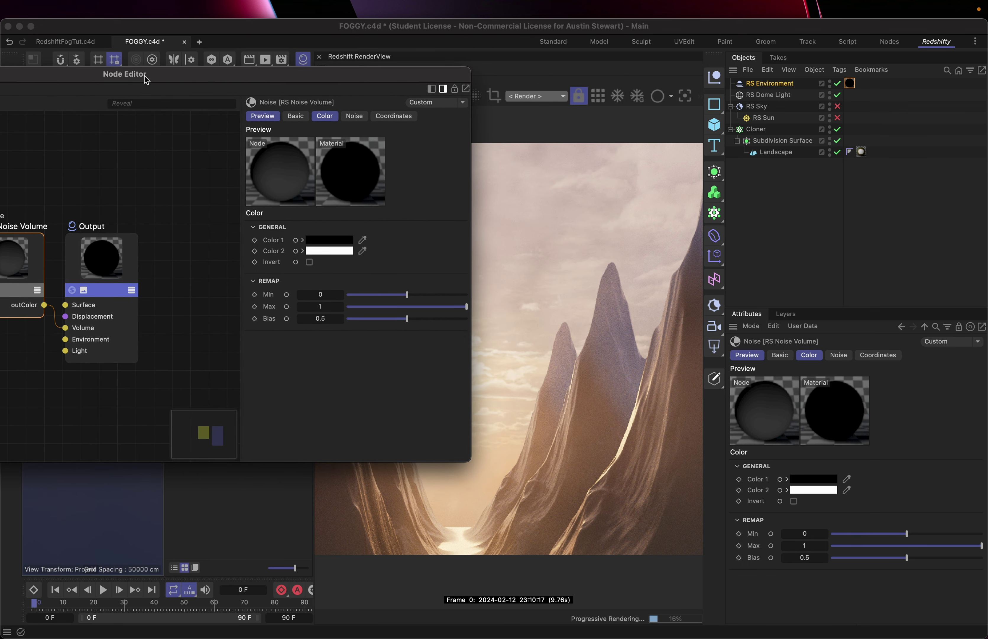
pyautogui.moveTo(146, 80); pyautogui.dragTo(171, 77)
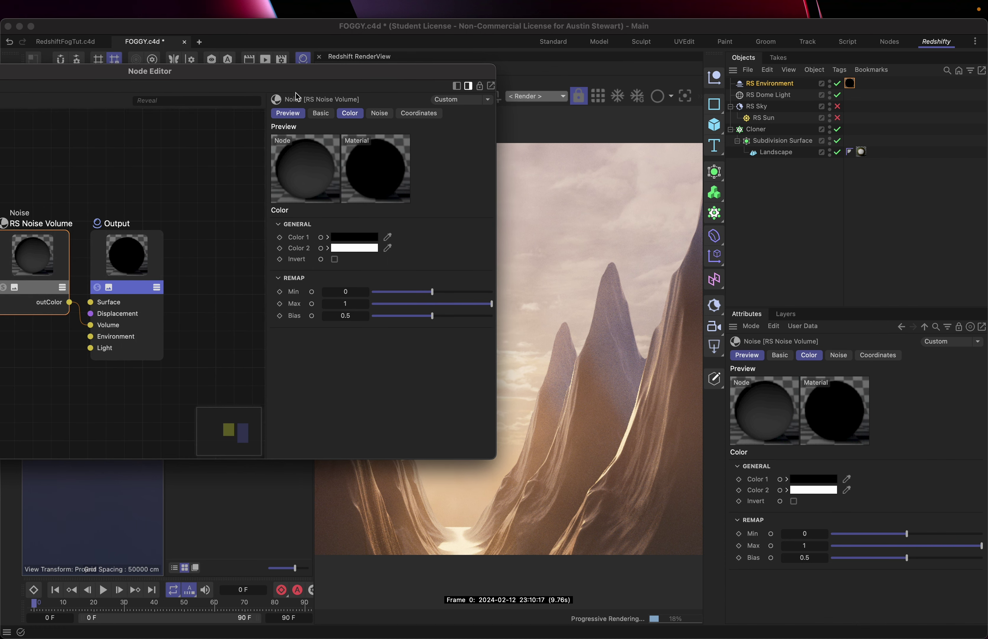
# - Display the node's Color and noise attribute tabs and scroll down to the Time section
pyautogui.click(379, 115)
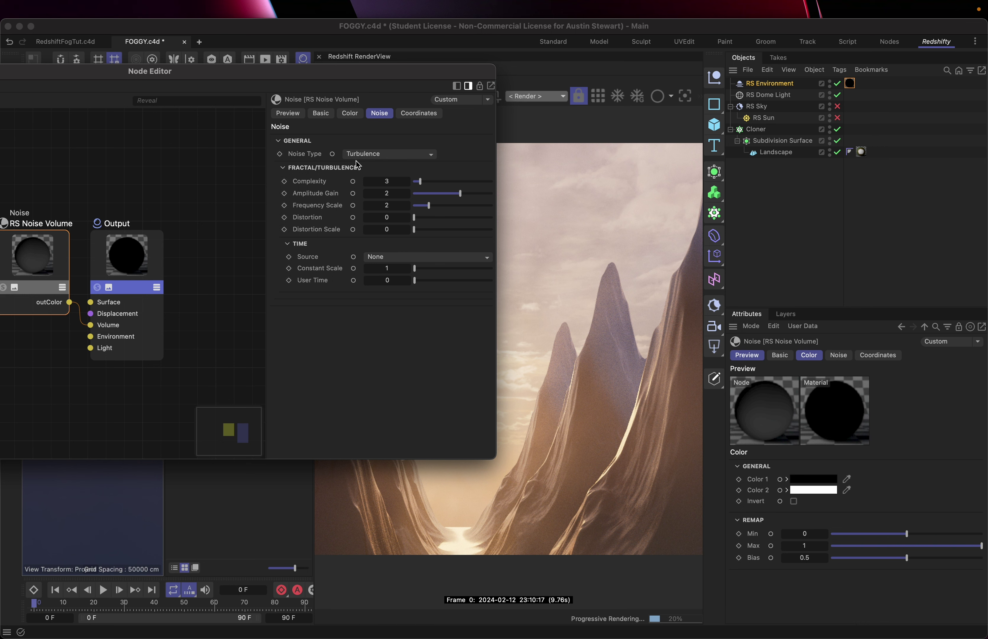
pyautogui.click(347, 113)
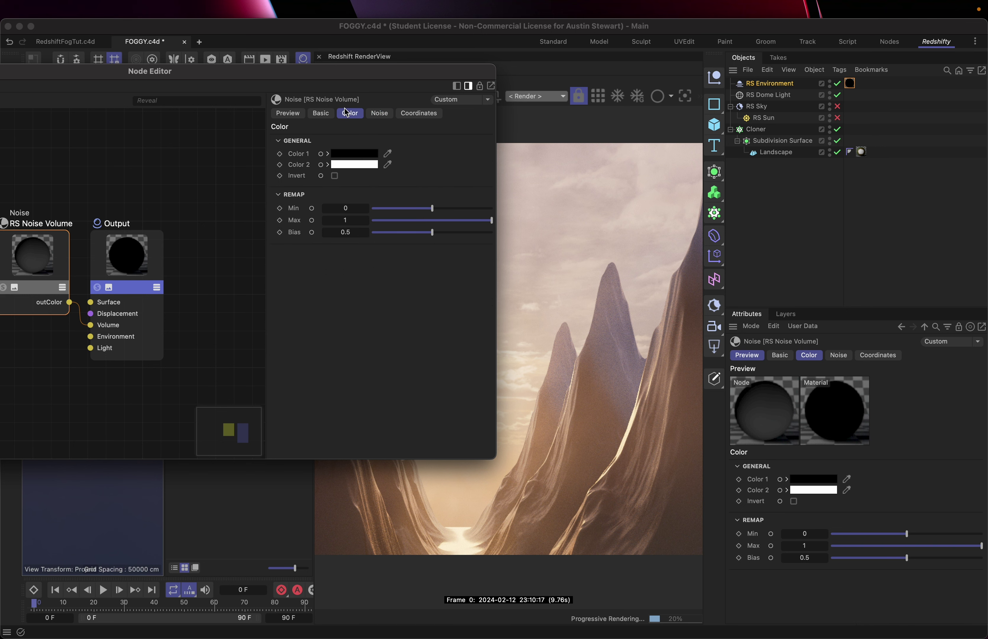
pyautogui.click(293, 112)
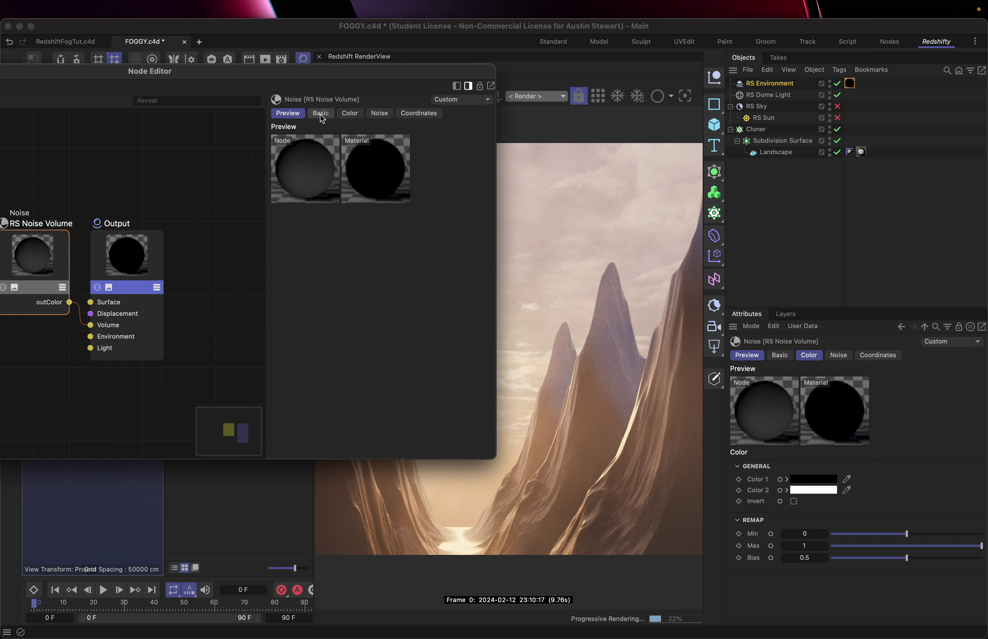
pyautogui.click(331, 115)
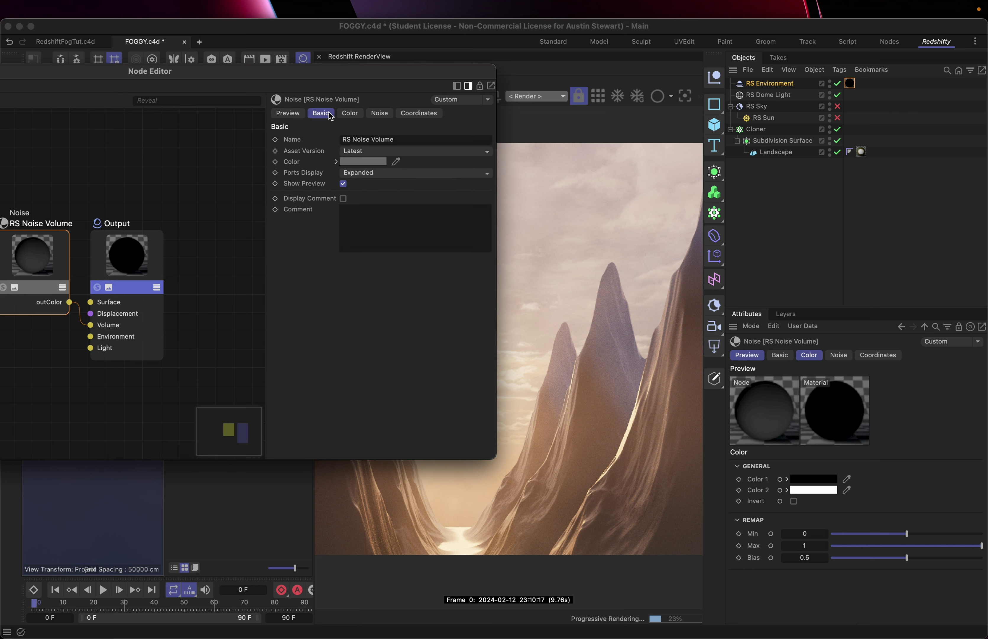
pyautogui.click(293, 115)
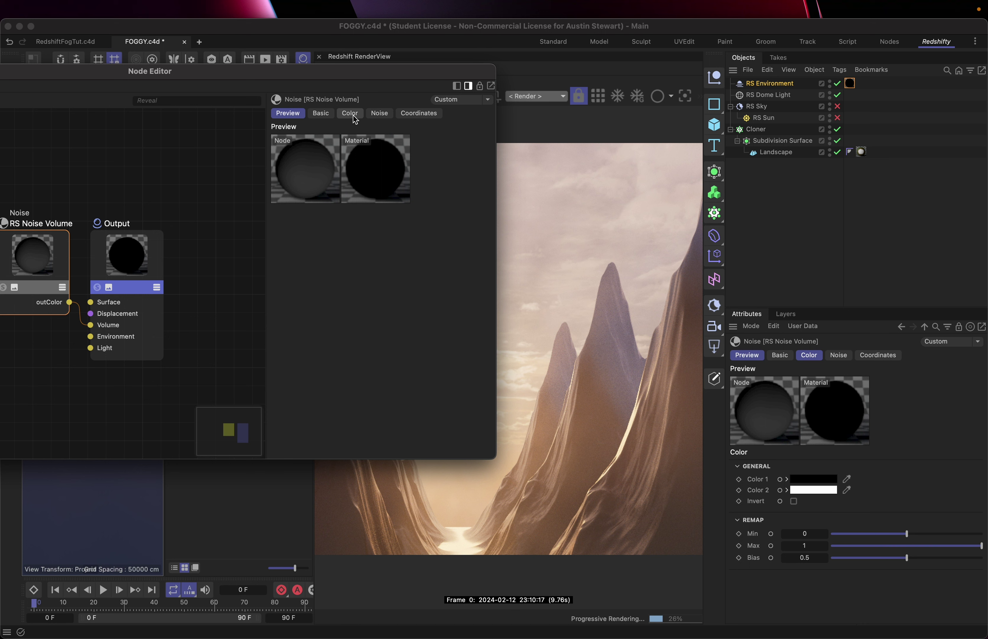
pyautogui.keyDown('shift'); pyautogui.click(355, 117); pyautogui.keyUp('shift')
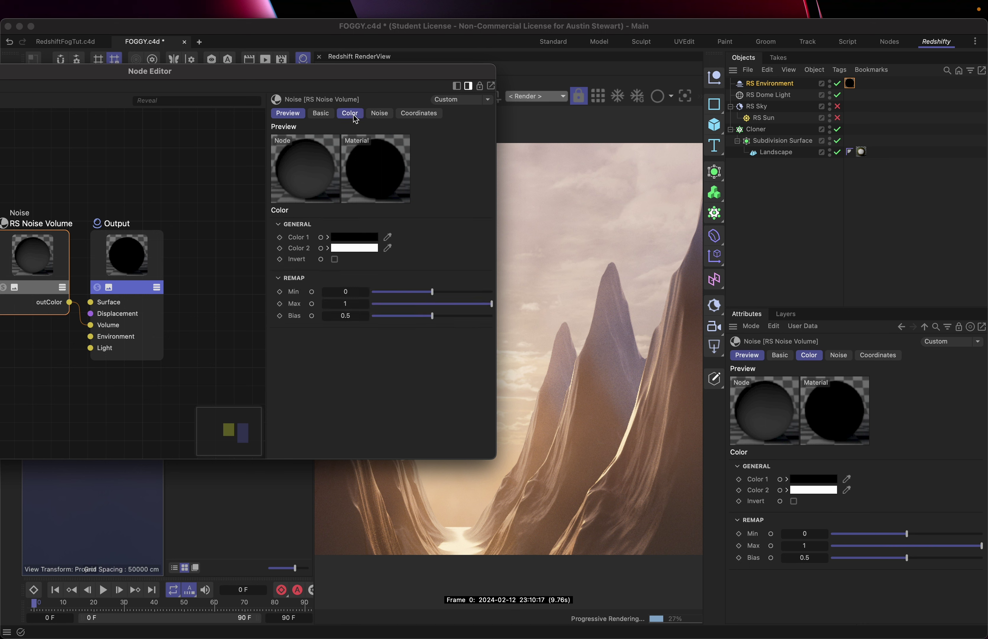
pyautogui.keyDown('shift'); pyautogui.click(375, 117); pyautogui.keyUp('shift')
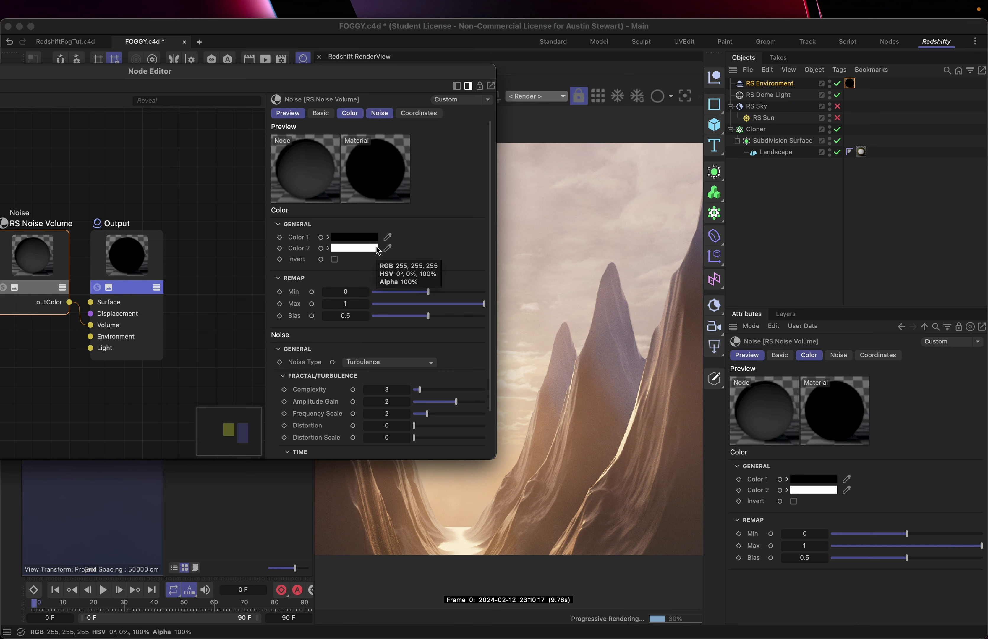
pyautogui.scroll(-3, 402, 259)
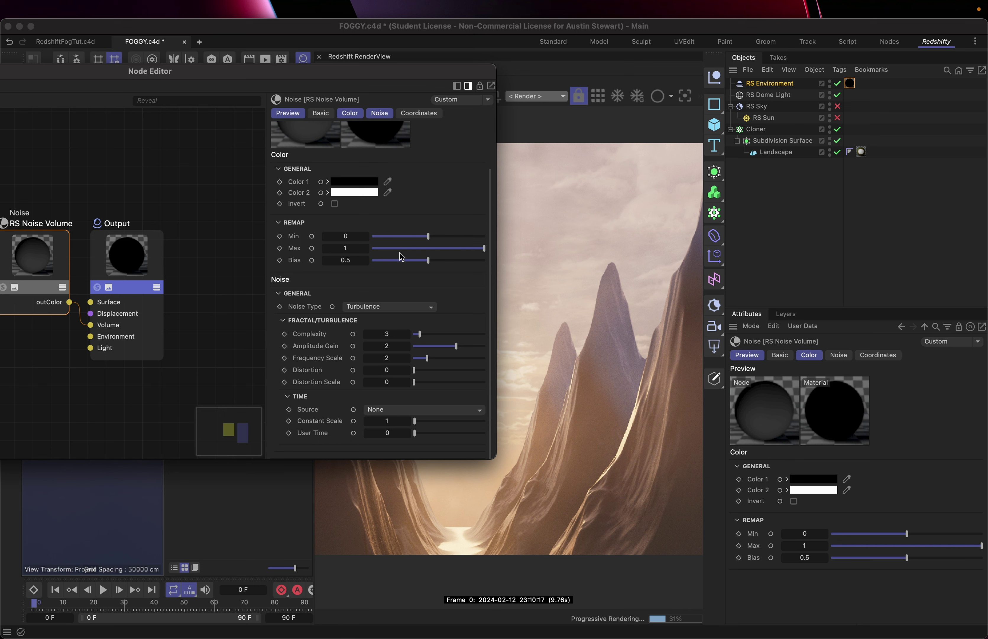
pyautogui.scroll(3, 403, 259)
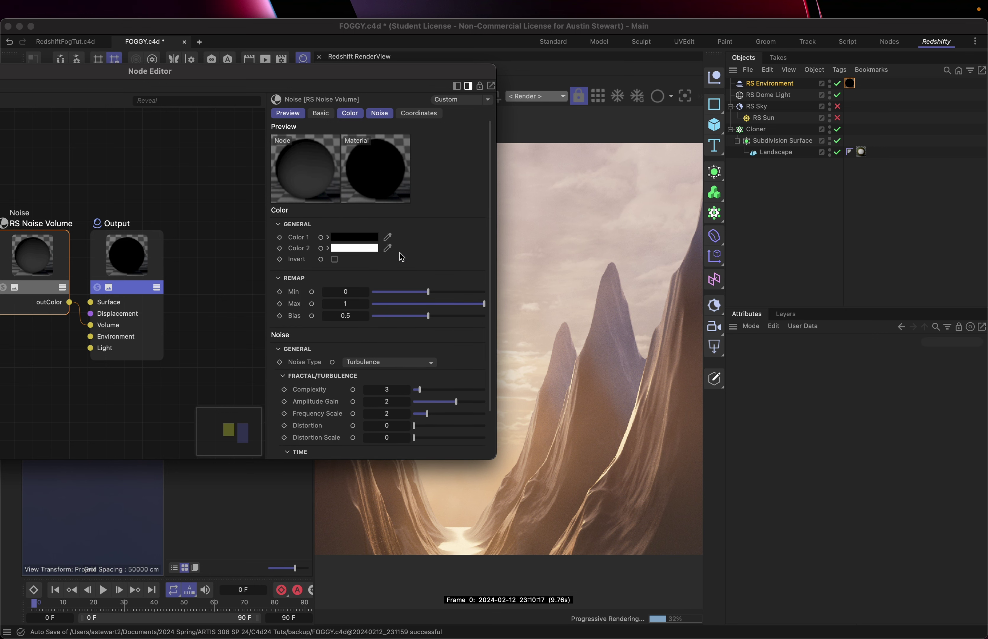
pyautogui.scroll(-1, 420, 271)
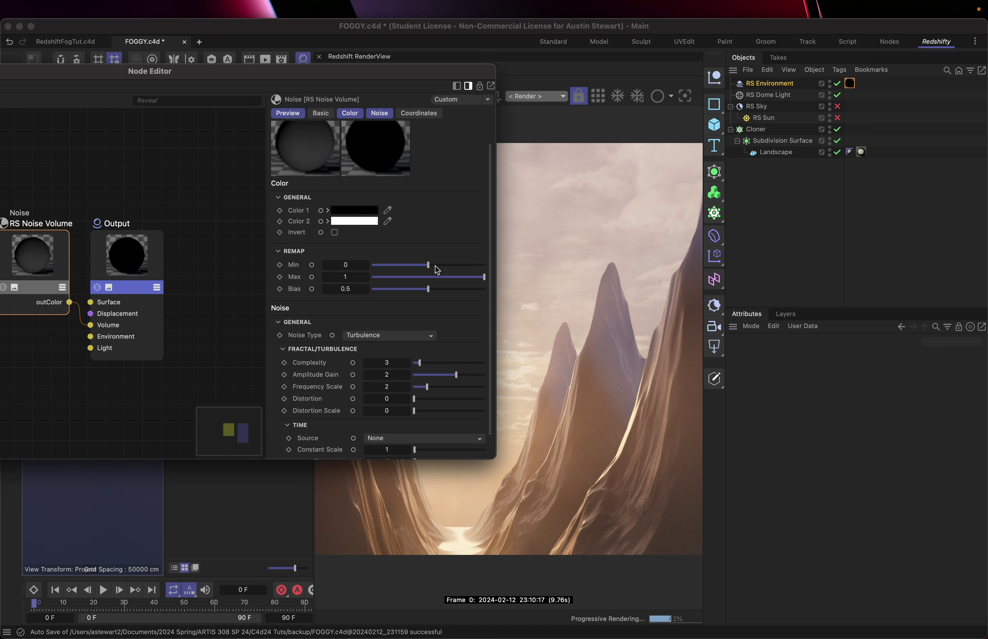
# - Tune the noise remap Min to 0.012 and lower the Max to 0.503
pyautogui.click(445, 268)
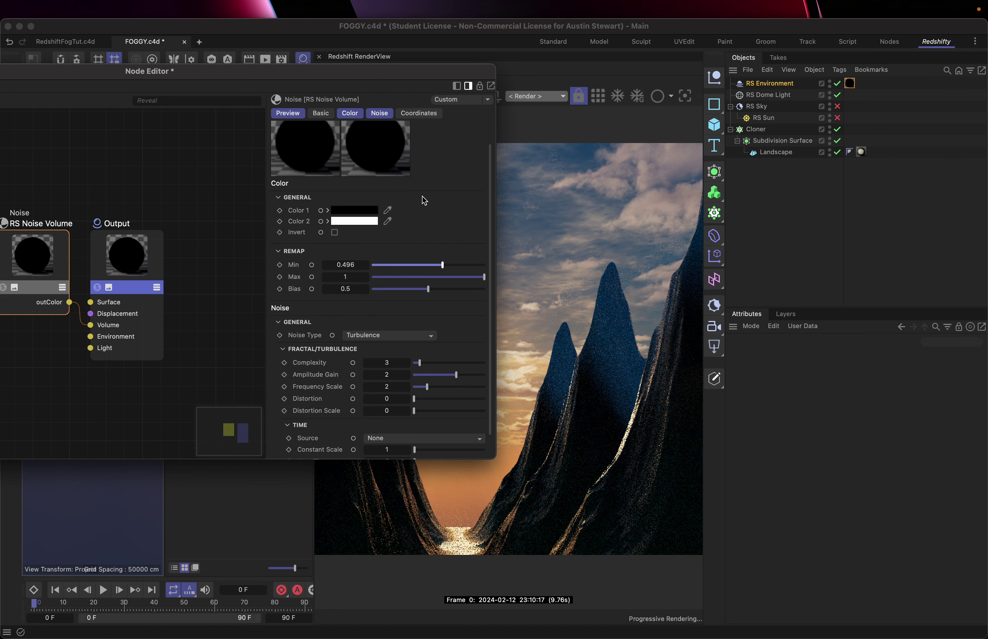
pyautogui.moveTo(388, 73); pyautogui.dragTo(286, 58)
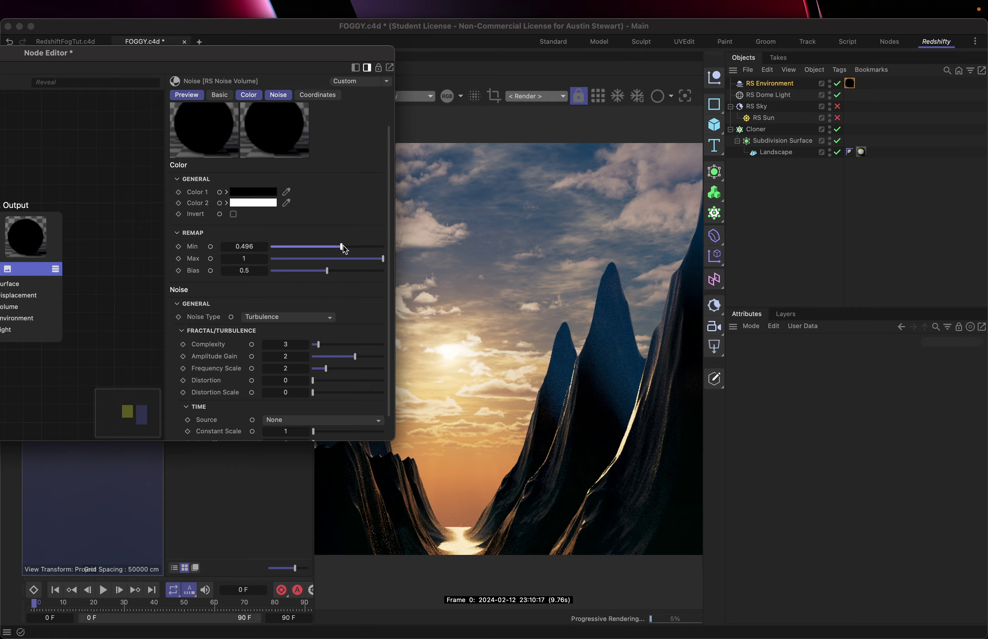
pyautogui.moveTo(343, 246); pyautogui.dragTo(309, 249)
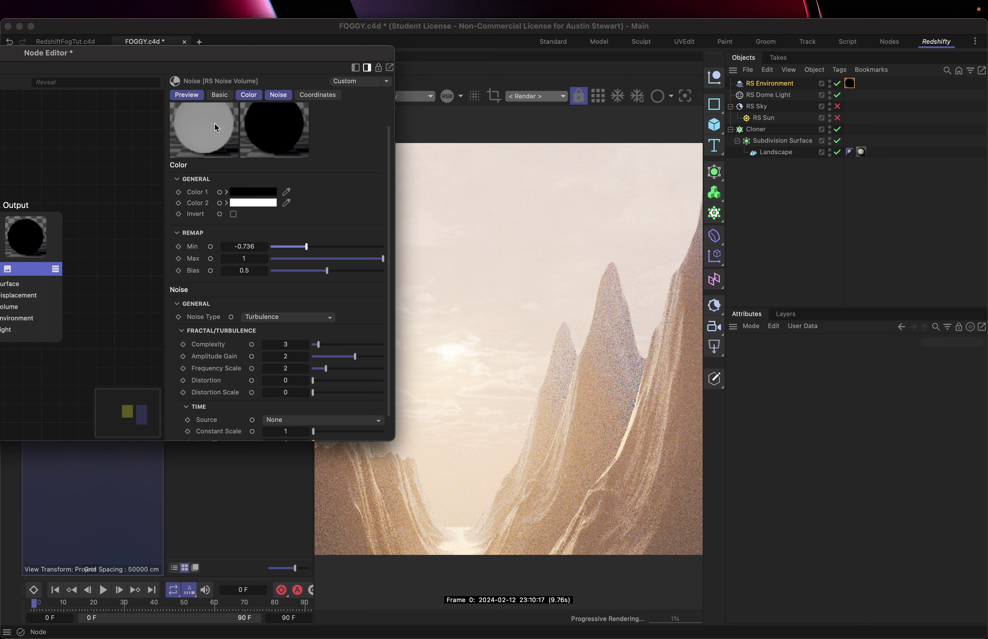
pyautogui.click(329, 247)
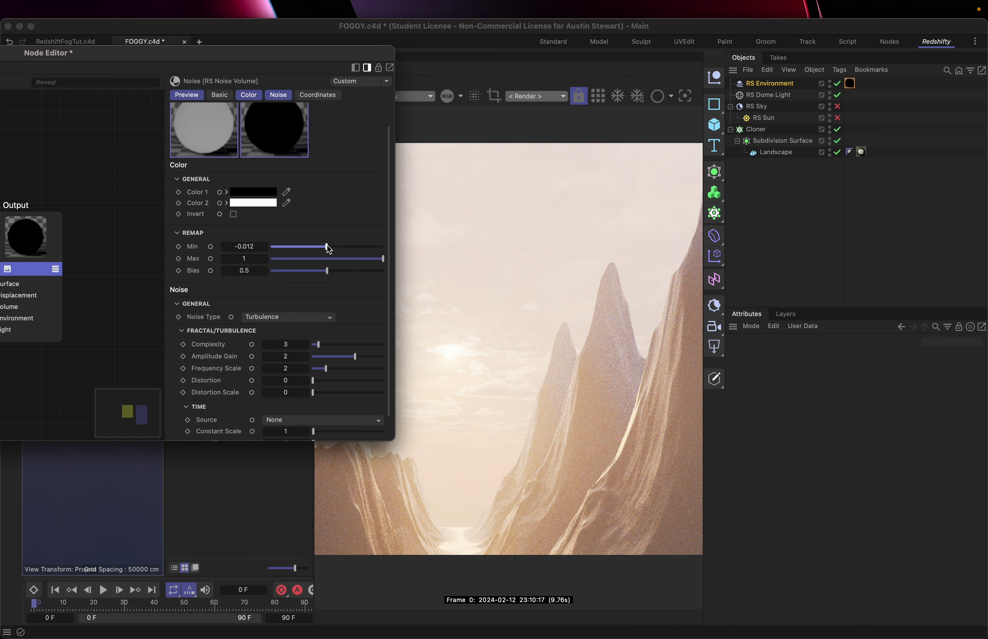
pyautogui.moveTo(329, 248); pyautogui.dragTo(314, 265)
pyautogui.click(378, 259)
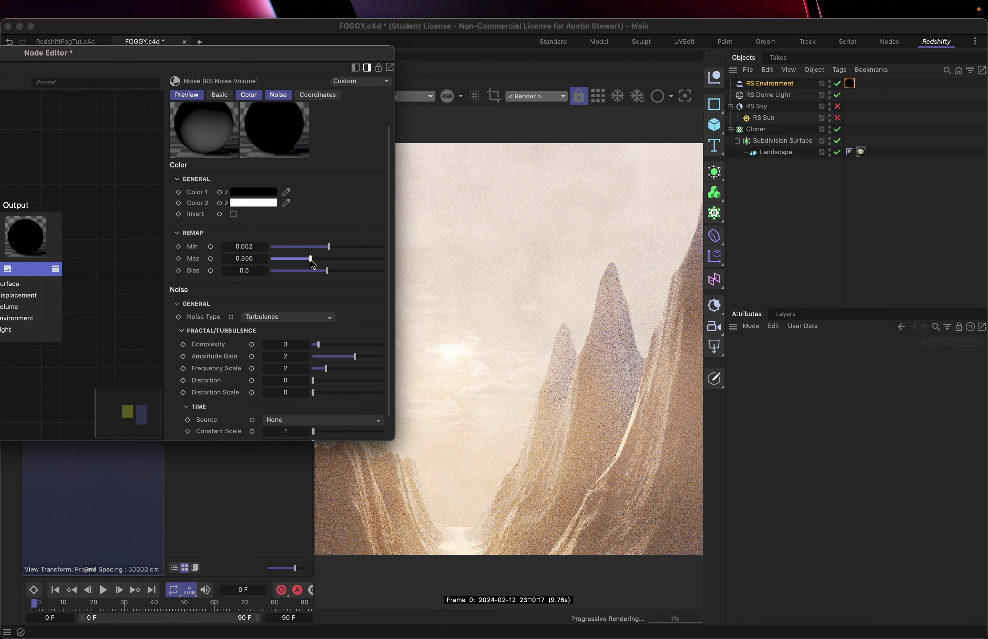
pyautogui.moveTo(314, 264); pyautogui.dragTo(370, 249)
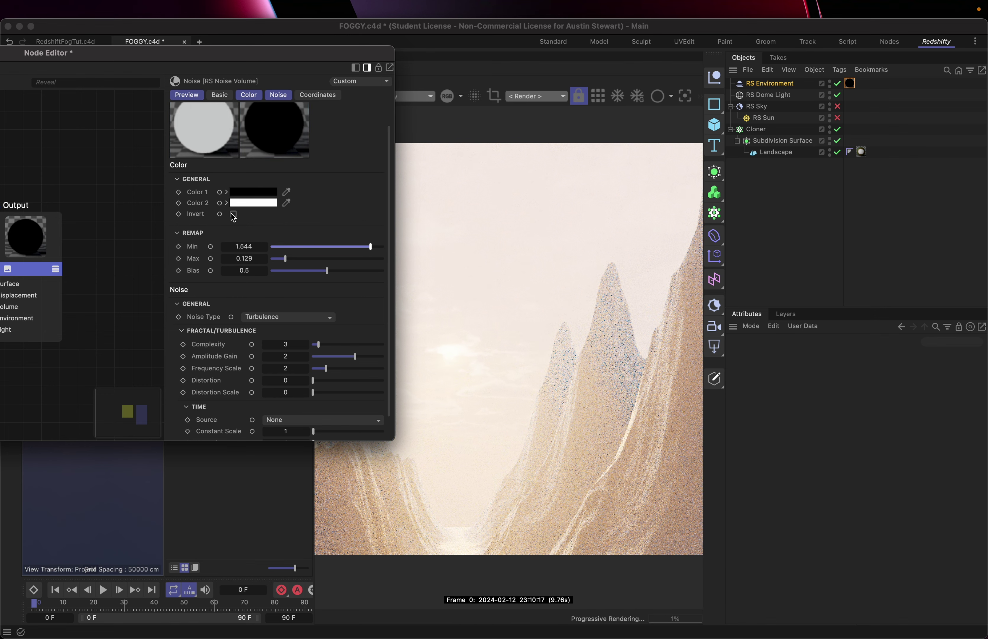
pyautogui.moveTo(370, 247); pyautogui.dragTo(329, 267)
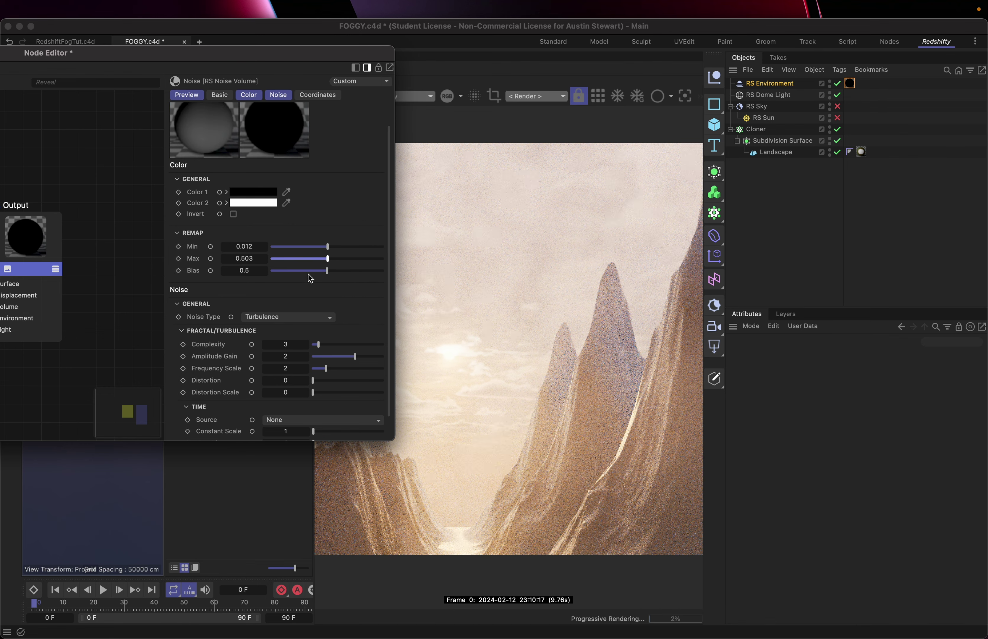
# - Set the noise remap Bias to 0.22
pyautogui.moveTo(327, 273); pyautogui.dragTo(361, 273)
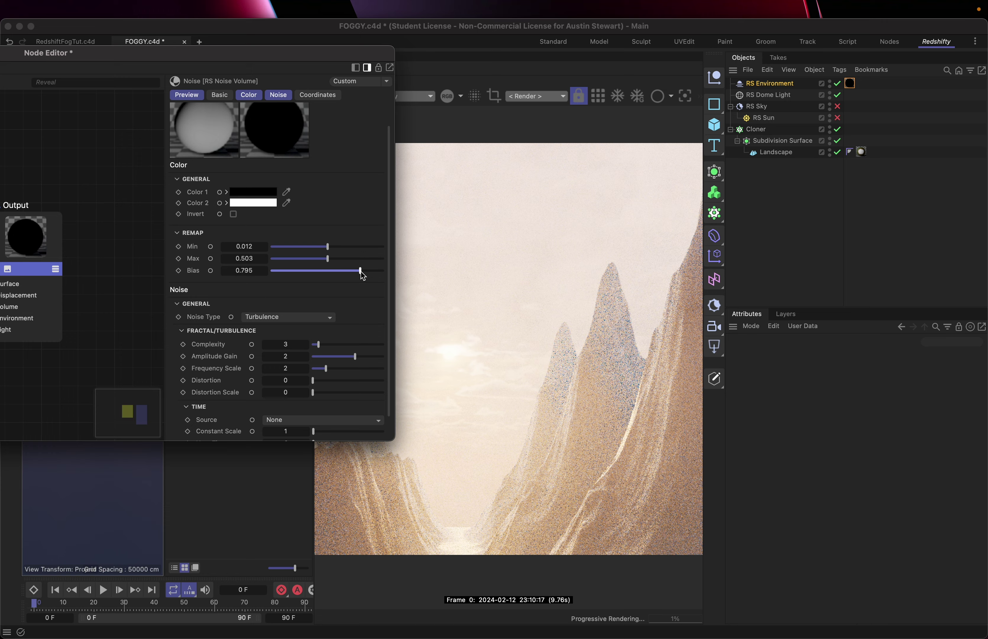
pyautogui.moveTo(360, 272); pyautogui.dragTo(296, 269)
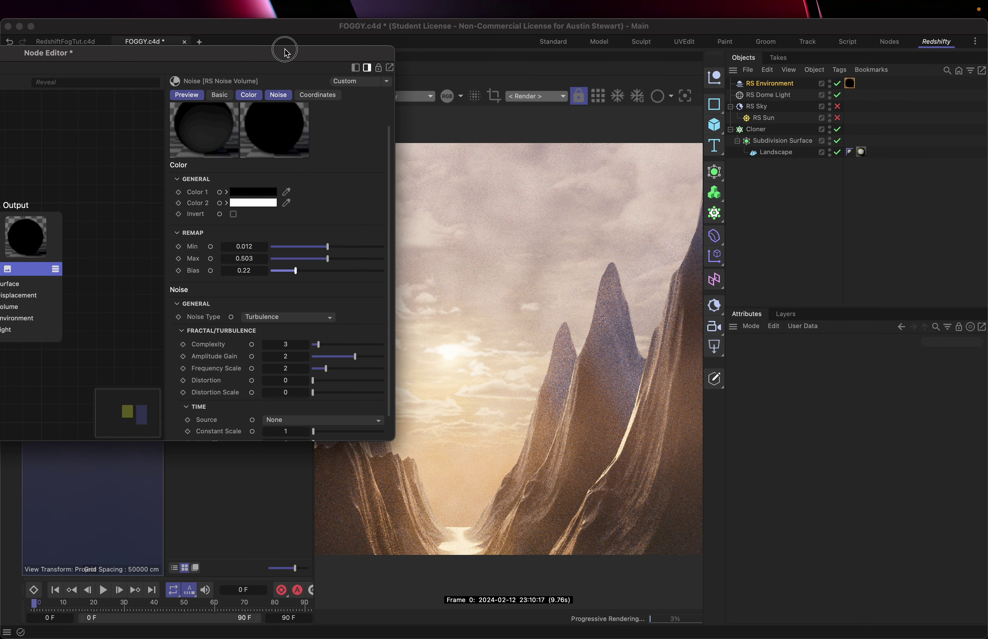
pyautogui.moveTo(286, 52); pyautogui.dragTo(212, 72)
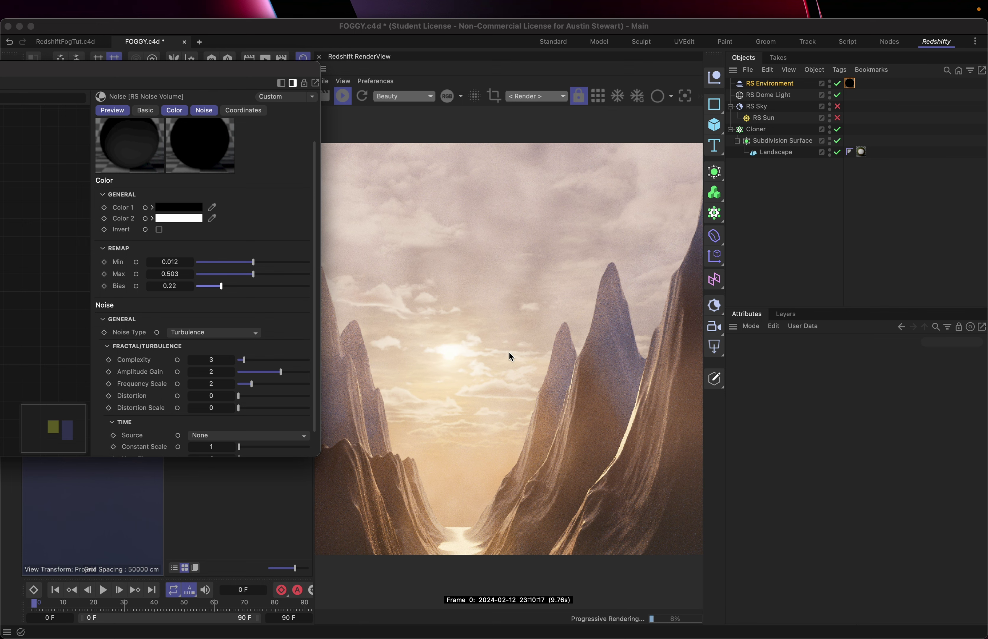
# - Set the fog noise Complexity to 7
pyautogui.moveTo(194, 70); pyautogui.dragTo(302, 64)
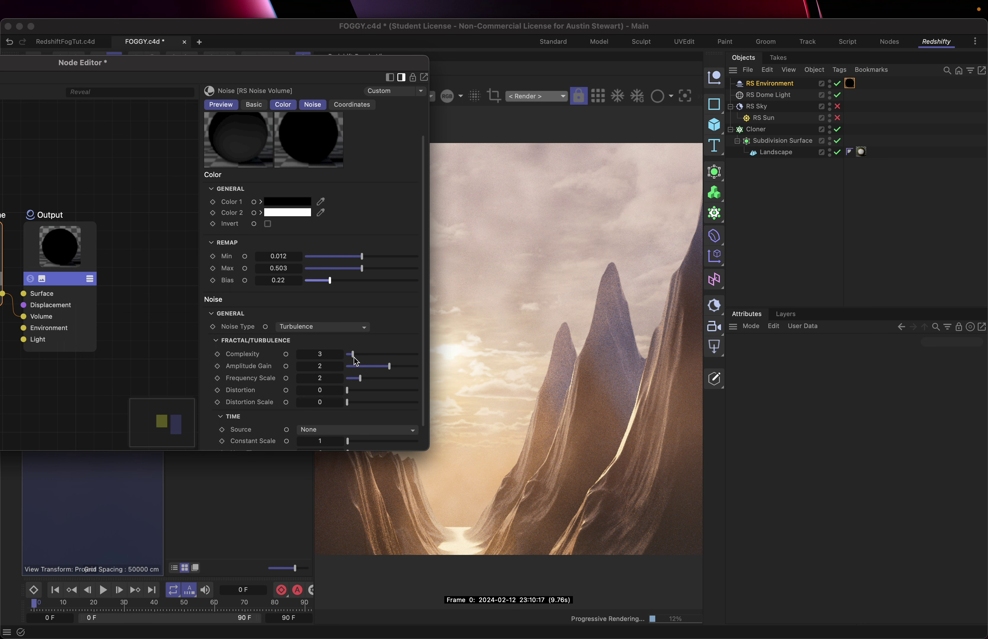
pyautogui.click(368, 355)
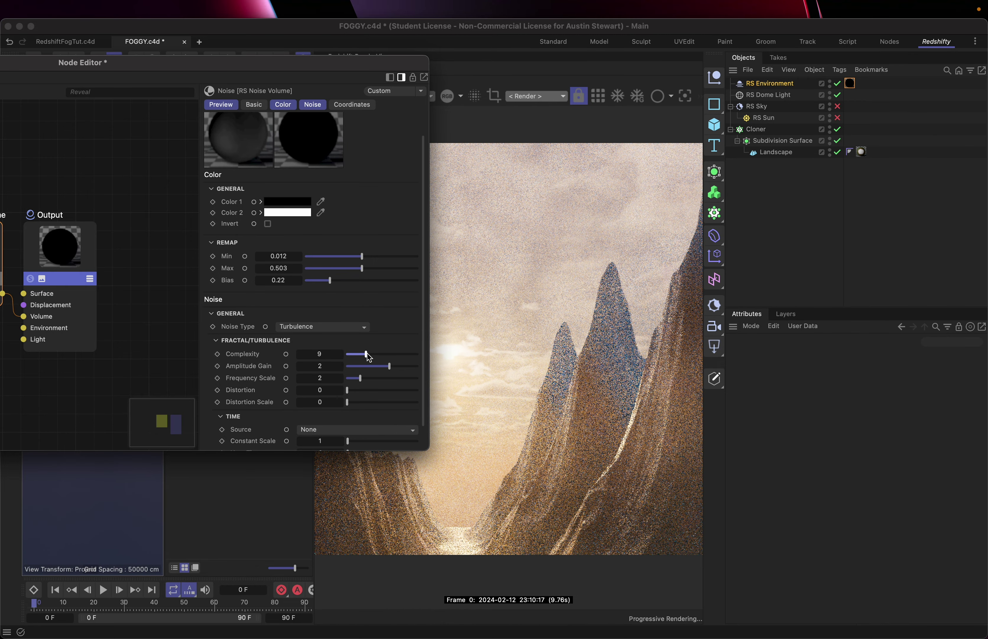
pyautogui.moveTo(367, 353); pyautogui.dragTo(364, 354)
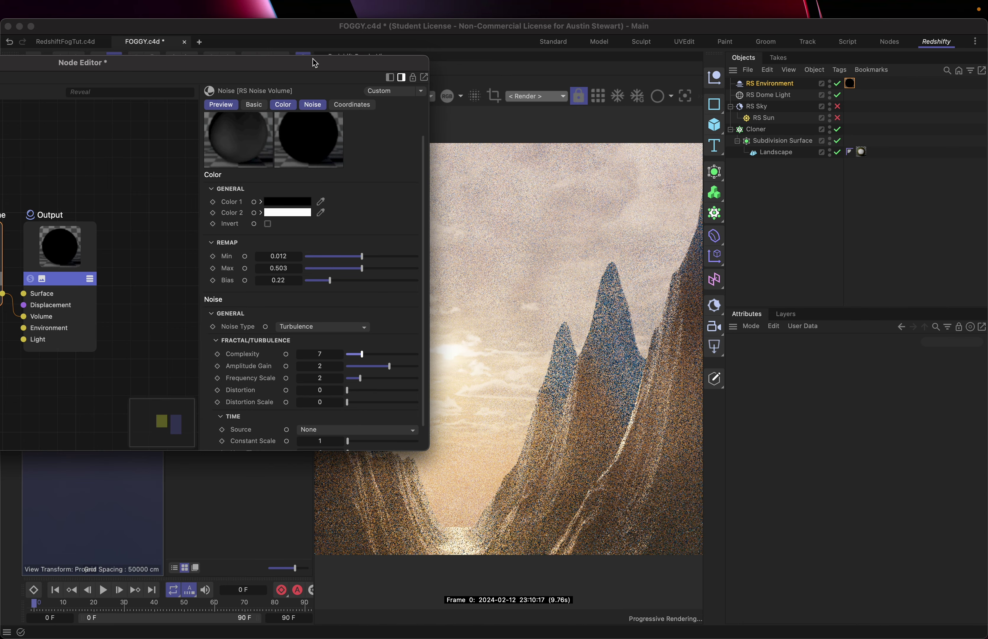
pyautogui.moveTo(313, 60); pyautogui.dragTo(243, 36)
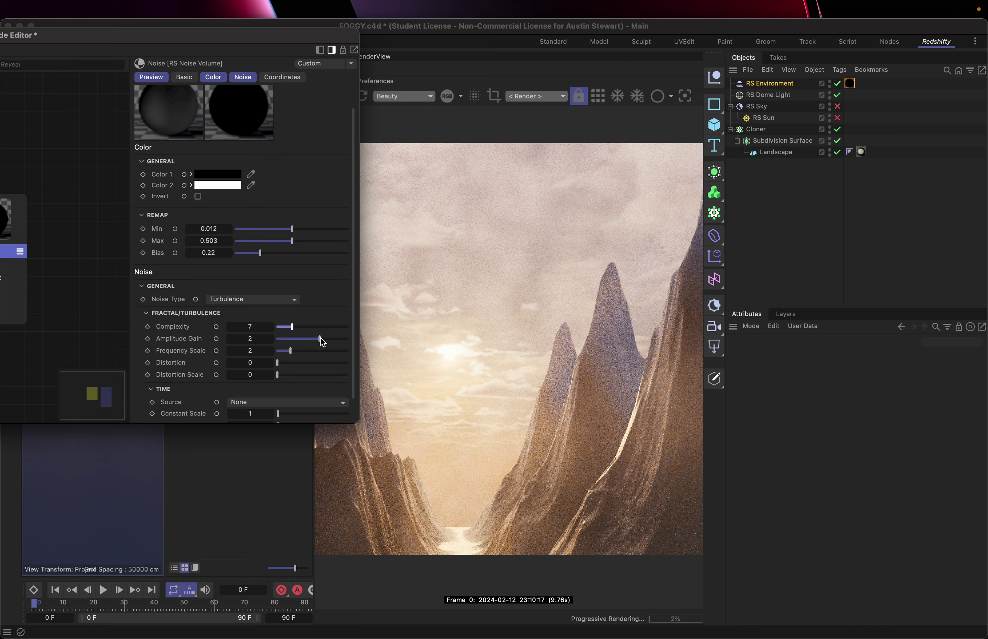
# - Adjust the noise Amplitude Gain until it settles at -0.88
pyautogui.moveTo(321, 338); pyautogui.dragTo(329, 339)
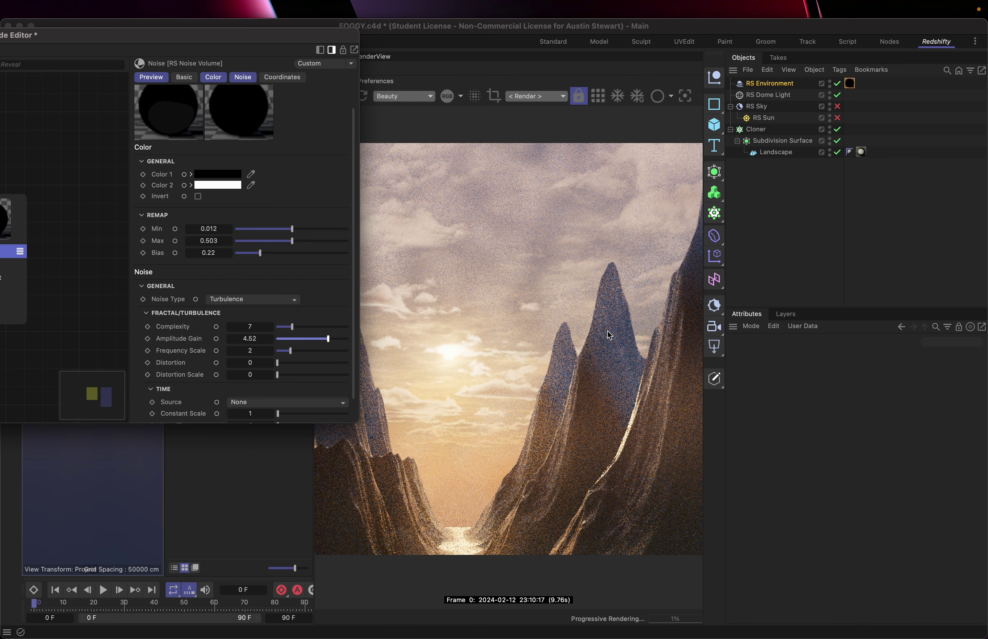
pyautogui.click(308, 340)
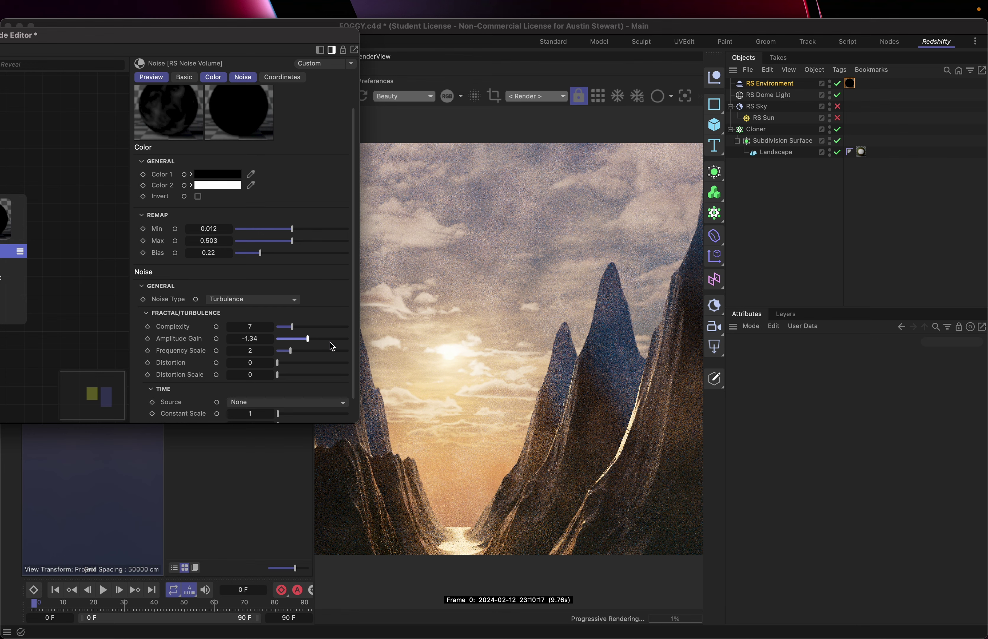
pyautogui.moveTo(307, 339); pyautogui.dragTo(311, 339)
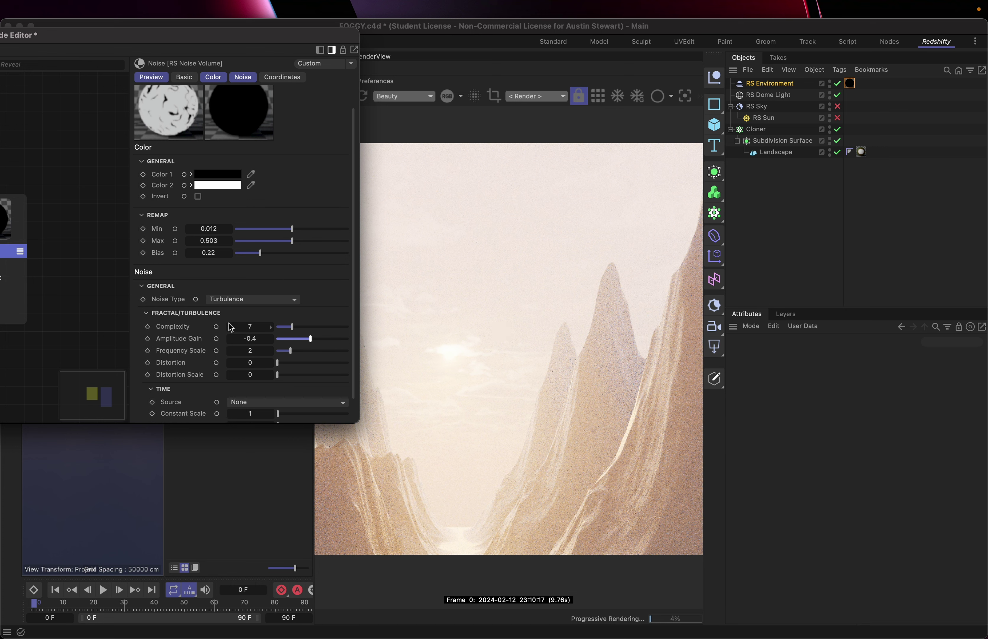
pyautogui.click(316, 340)
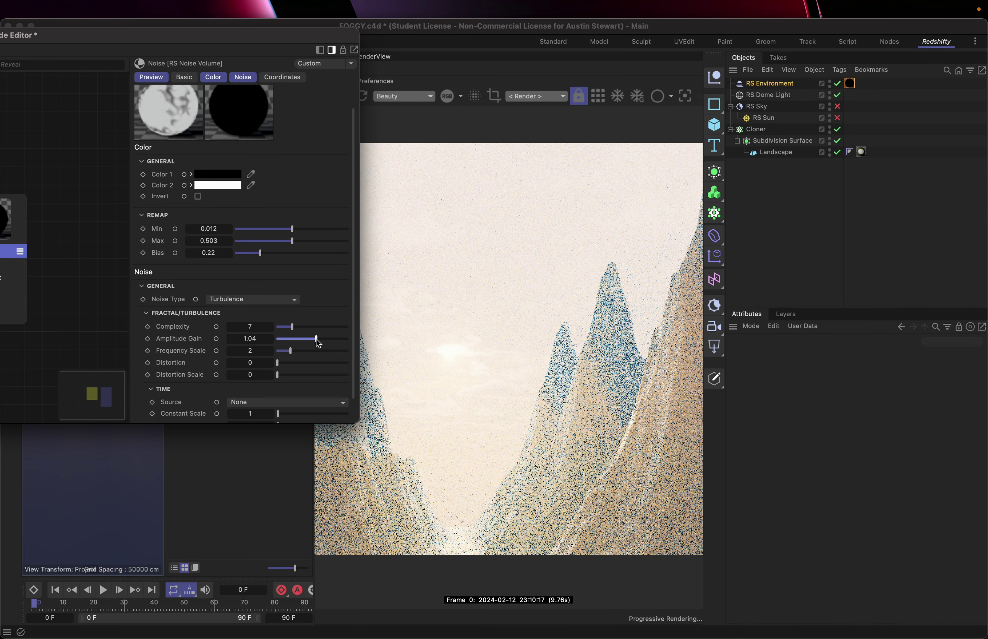
pyautogui.moveTo(318, 342); pyautogui.dragTo(327, 340)
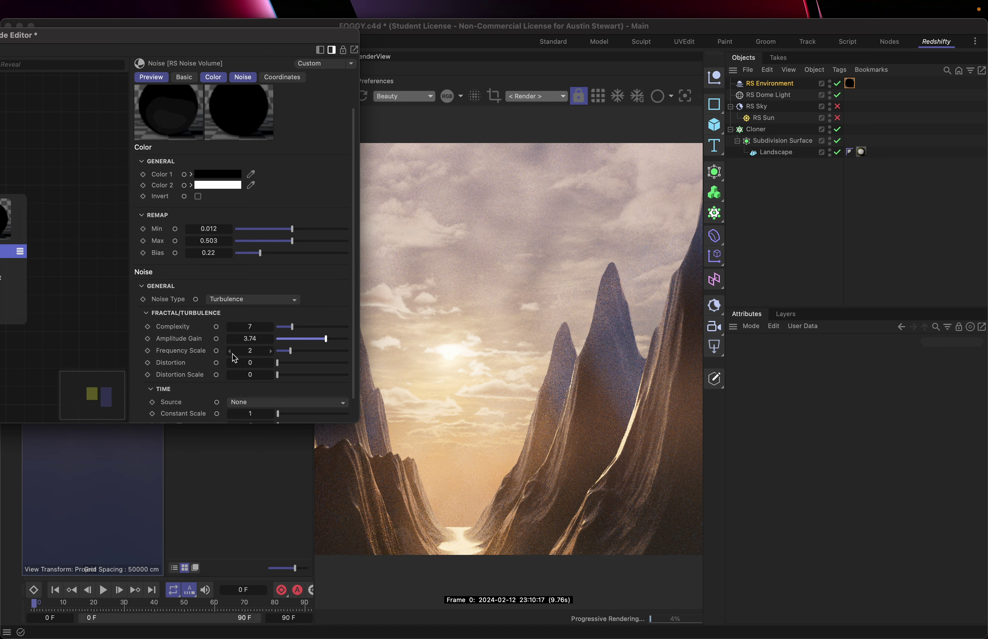
pyautogui.click(307, 340)
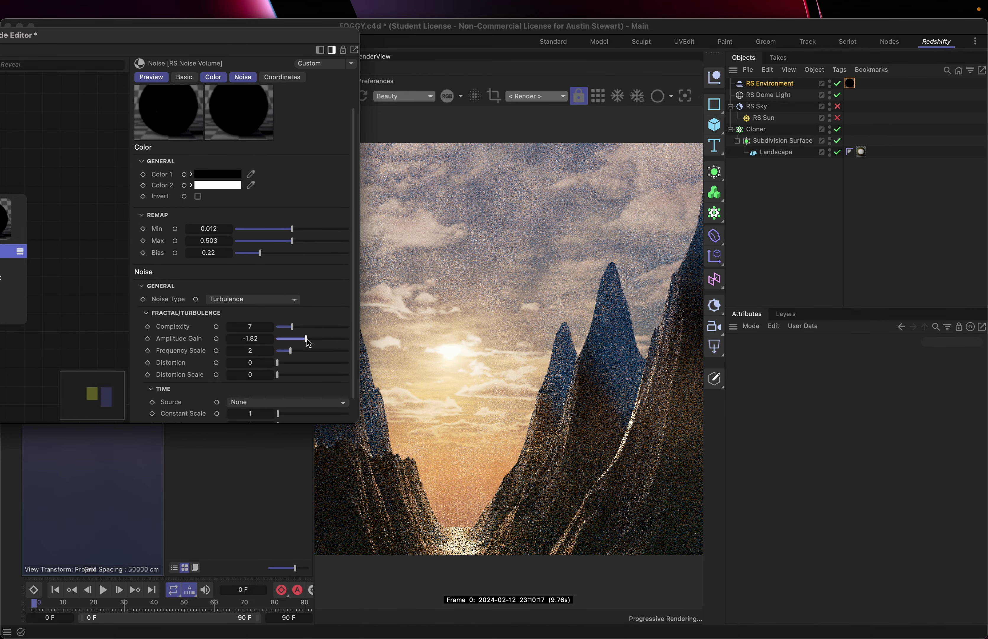
pyautogui.click(310, 339)
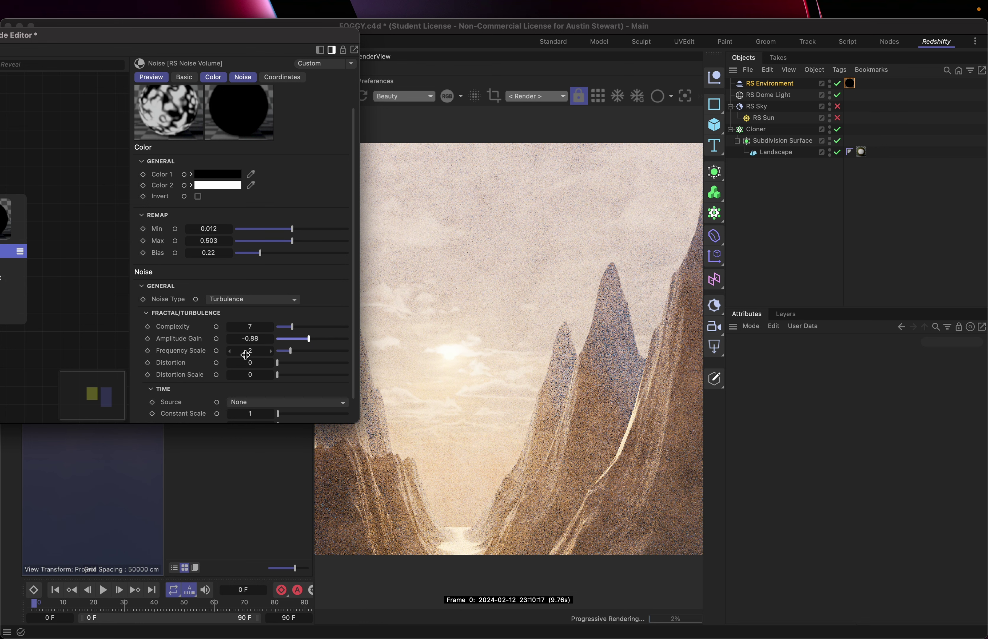
# - Set the noise Distortion Scale to 3.69 and Amplitude Gain to -2.46
pyautogui.scroll(-2, 187, 368)
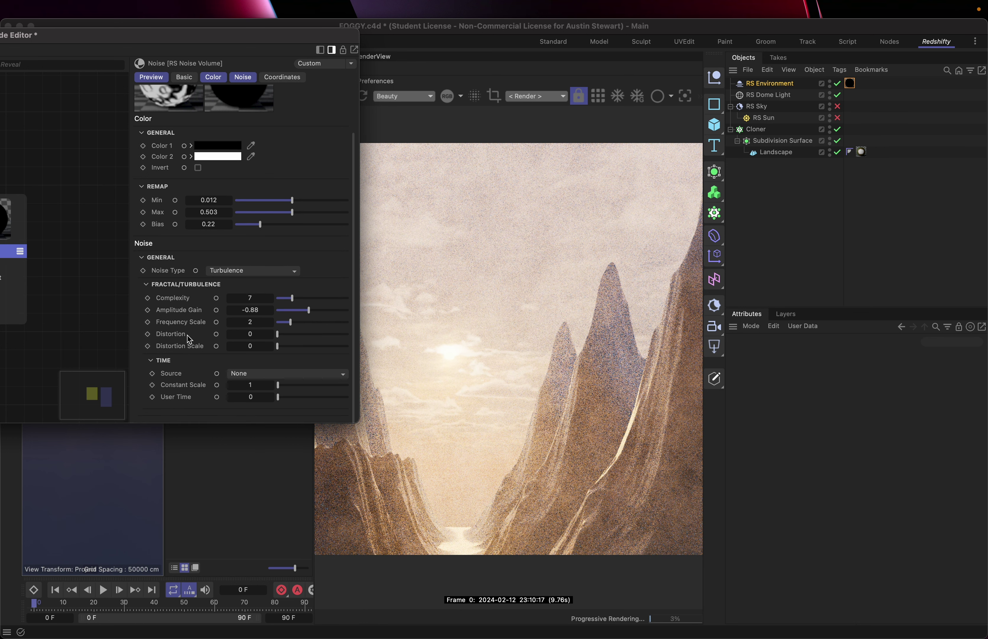
pyautogui.click(294, 335)
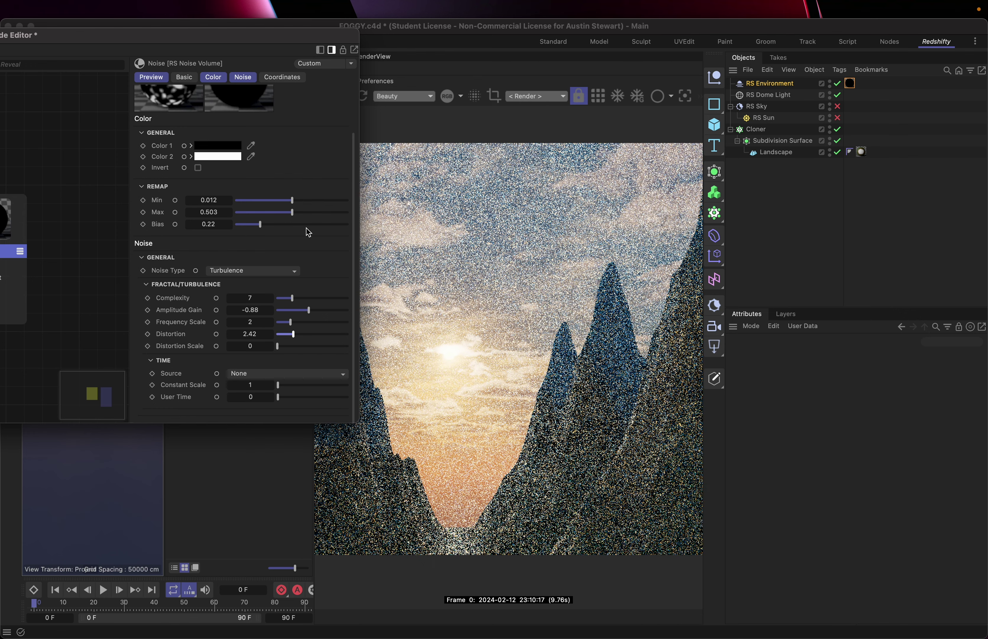
pyautogui.scroll(4, 322, 222)
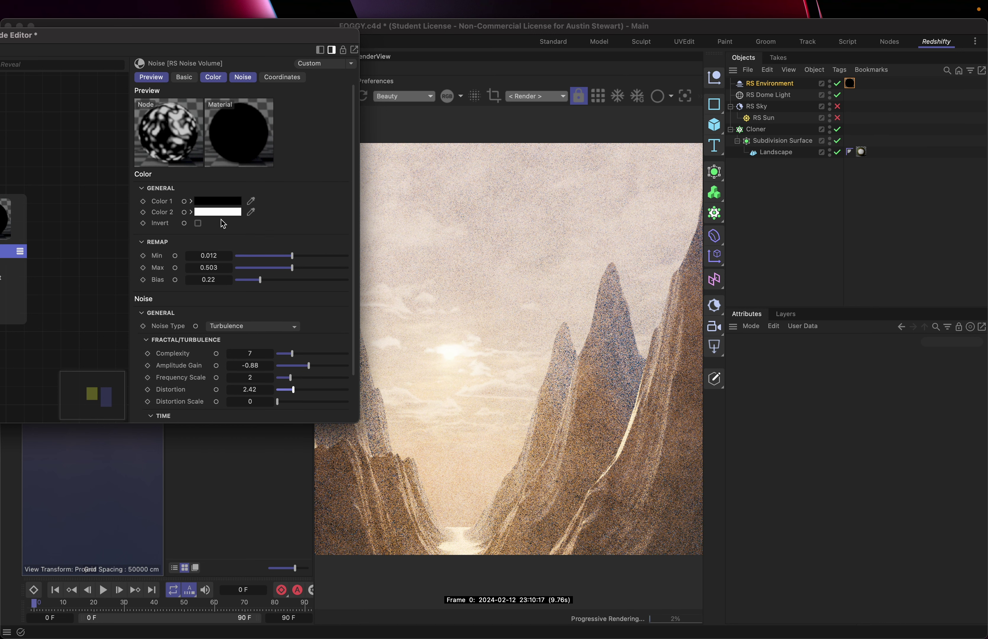
pyautogui.scroll(-2, 276, 228)
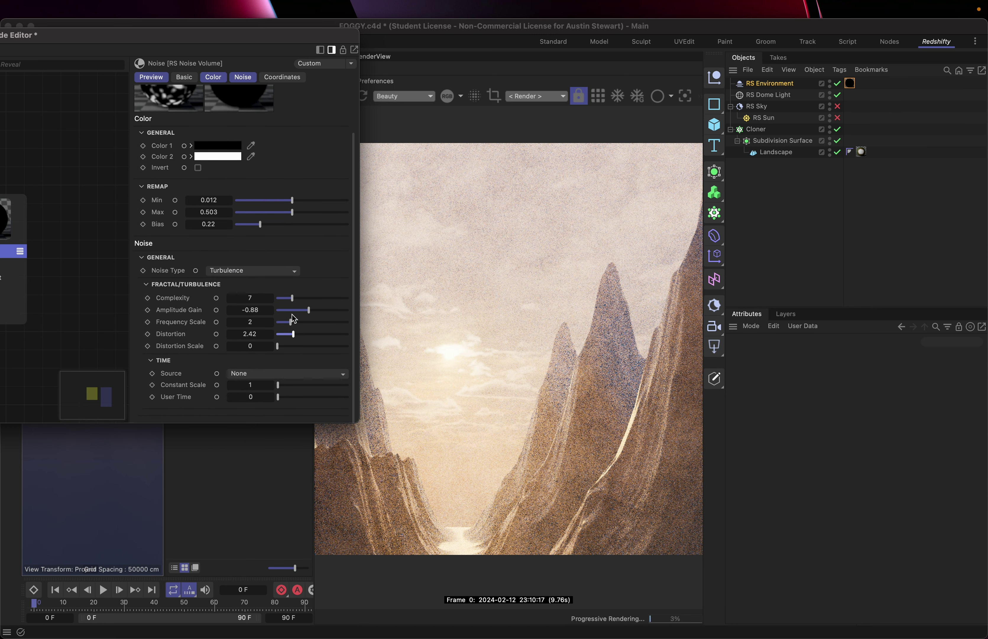
pyautogui.moveTo(278, 346); pyautogui.dragTo(288, 347)
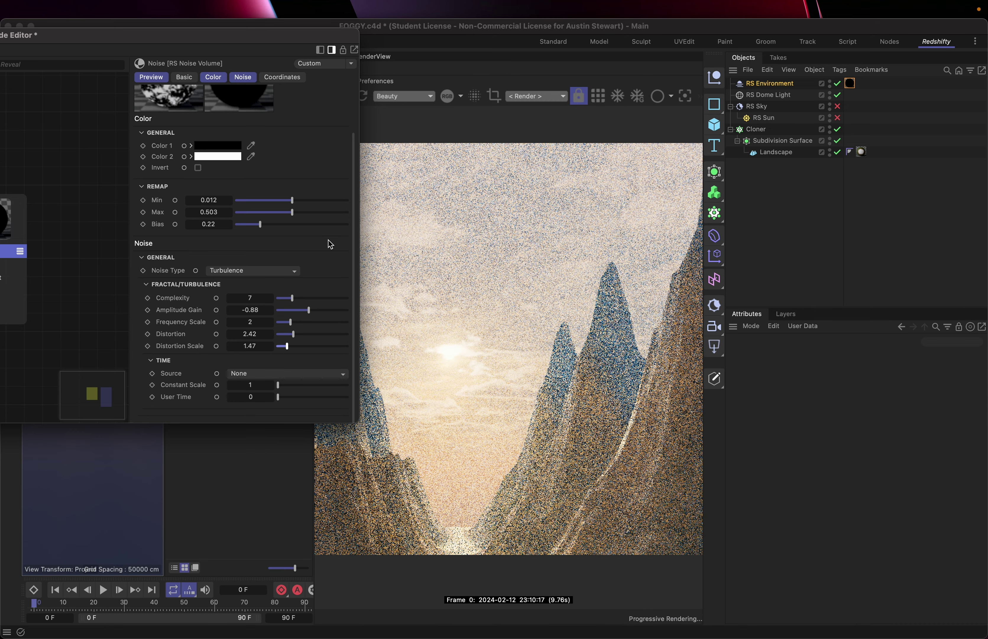
pyautogui.scroll(2, 322, 189)
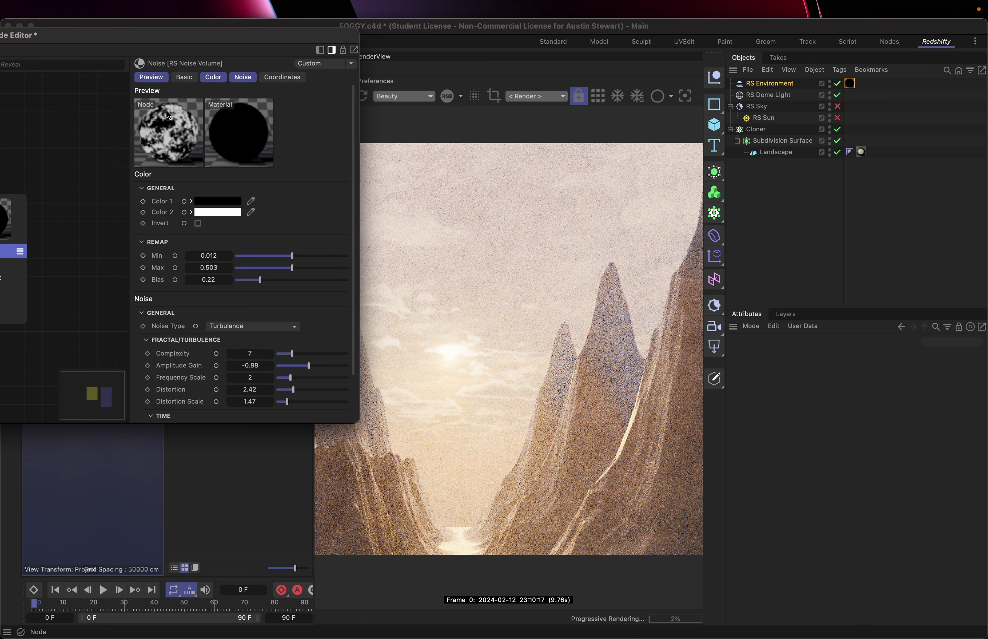
pyautogui.scroll(-2, 291, 205)
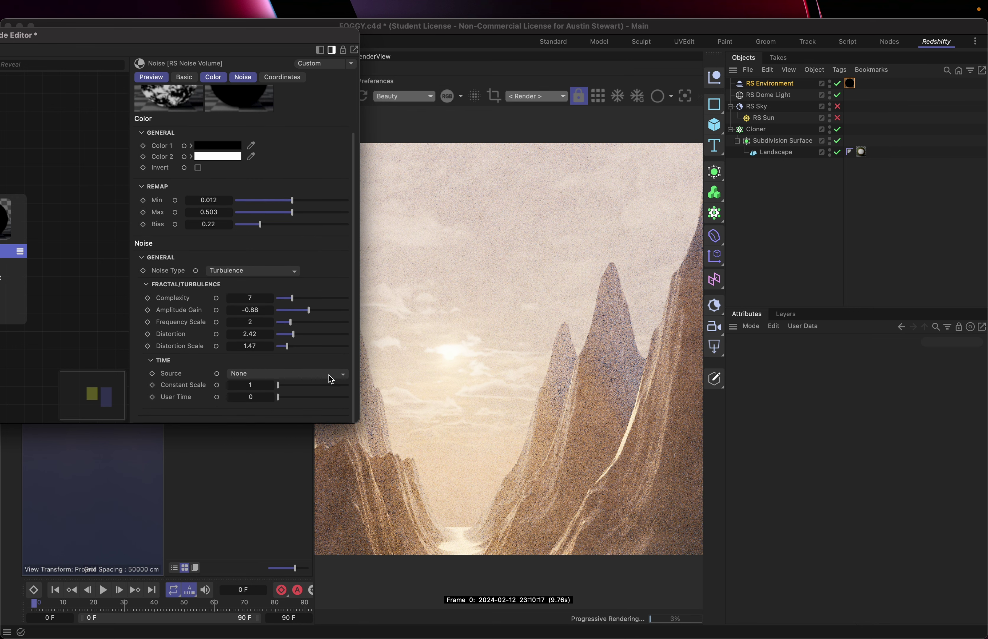
pyautogui.click(302, 346)
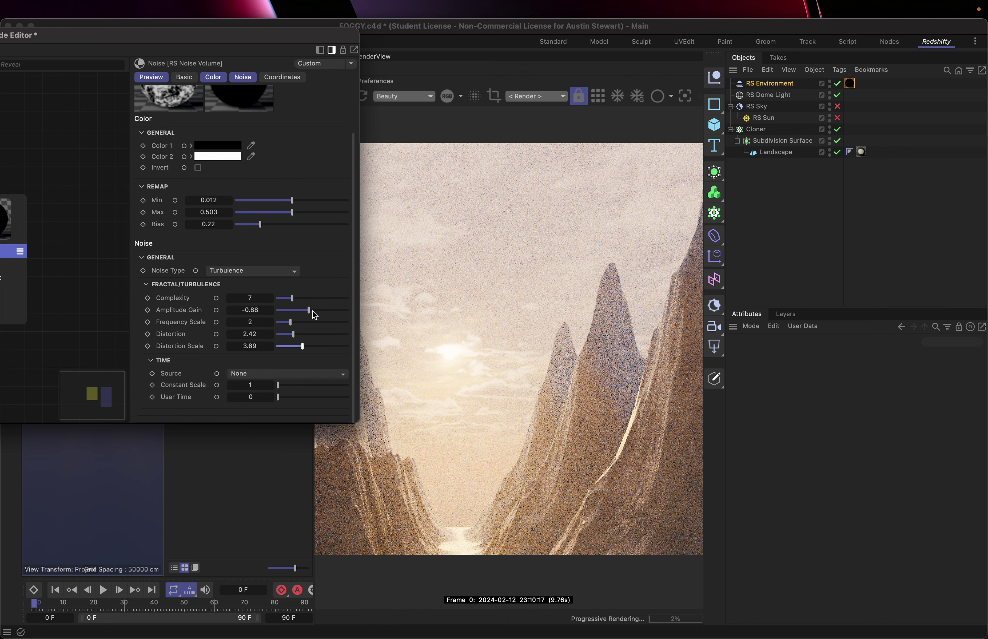
pyautogui.click(312, 311)
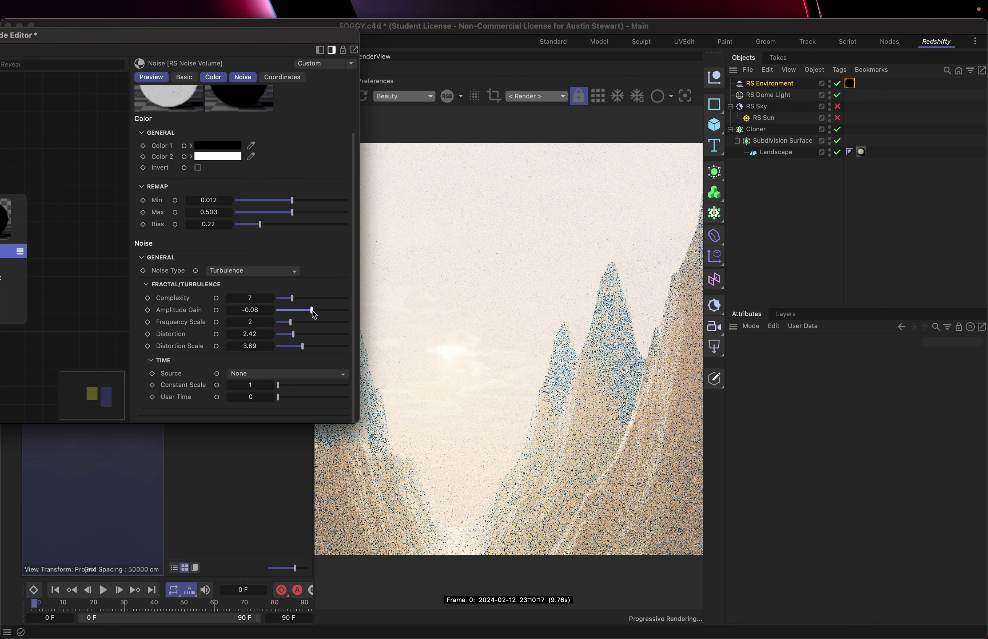
pyautogui.moveTo(311, 311); pyautogui.dragTo(304, 312)
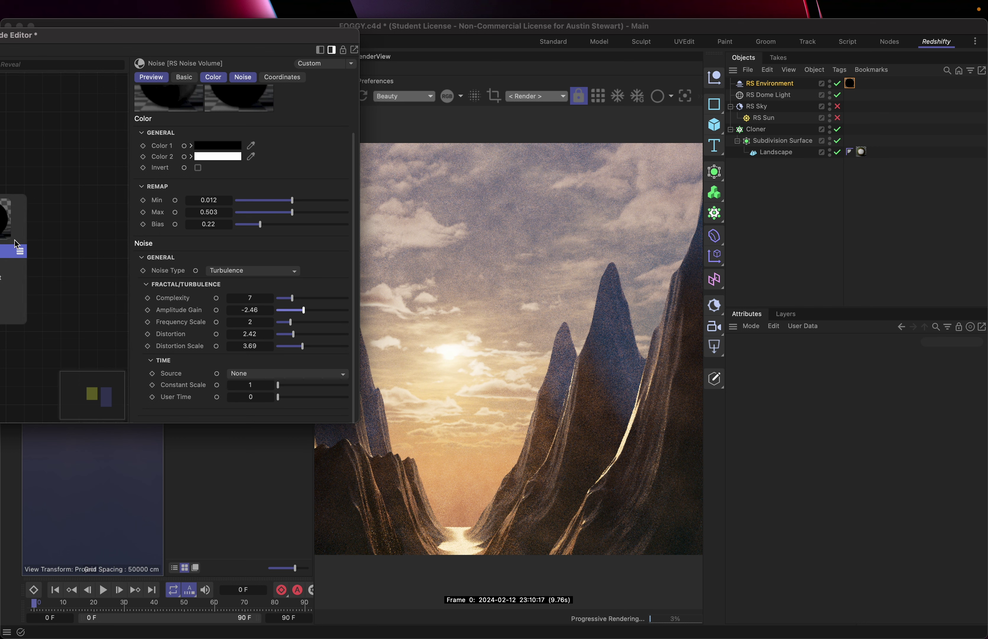
pyautogui.click(15, 220)
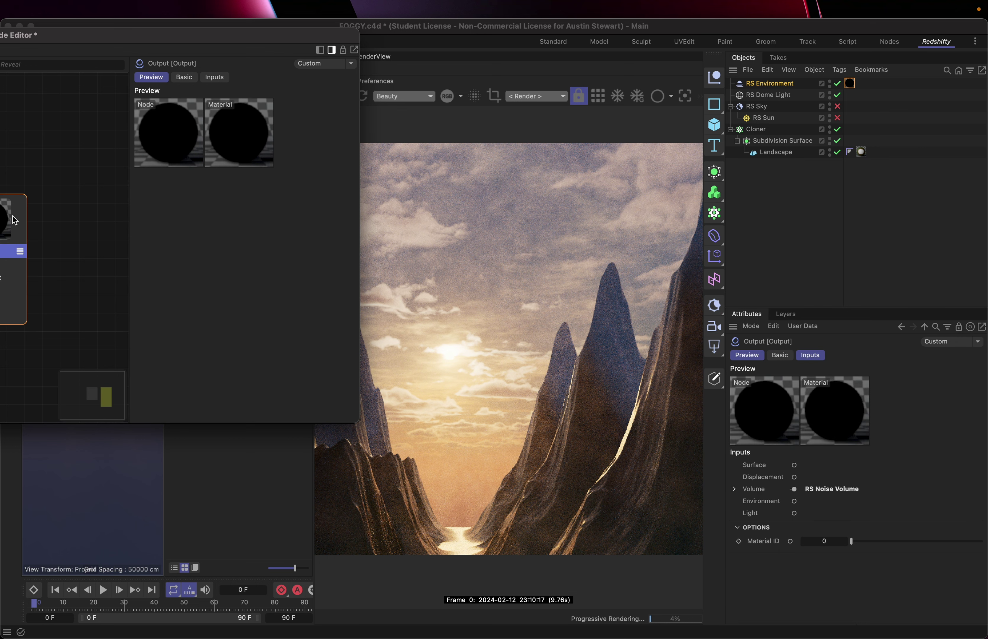
pyautogui.click(214, 77)
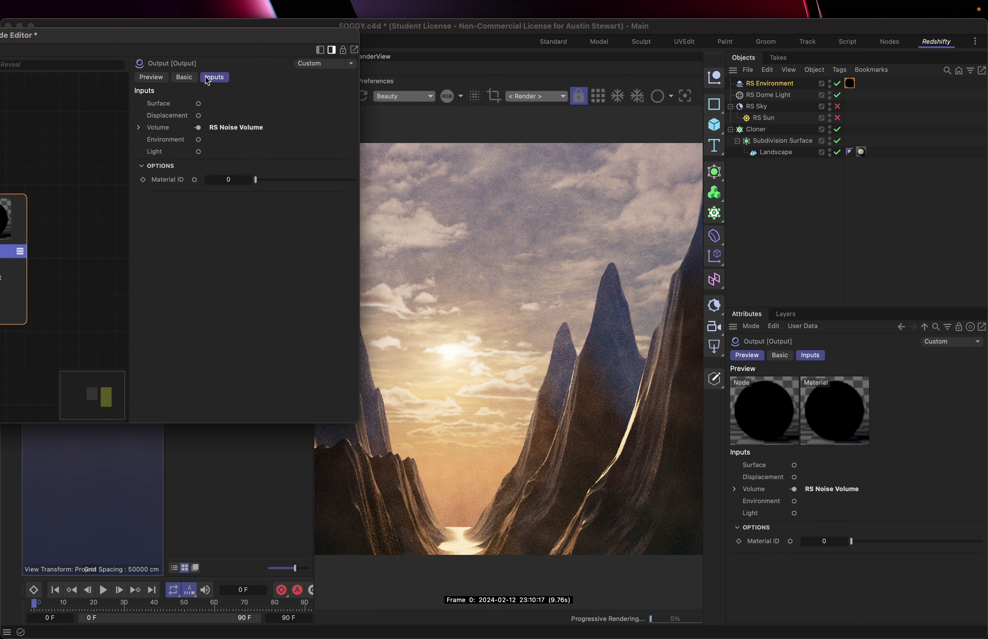
pyautogui.click(190, 81)
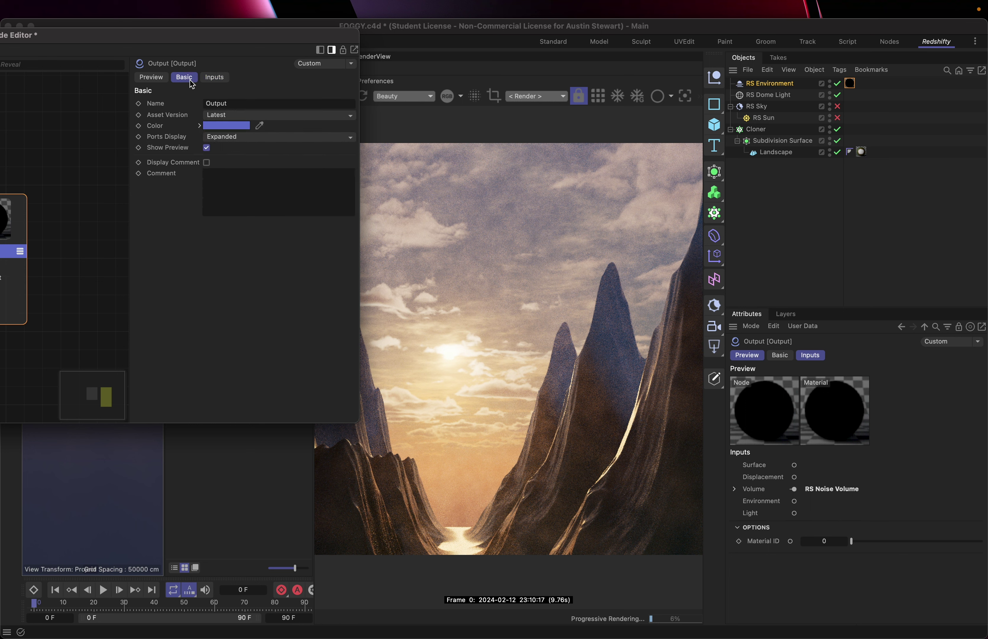
pyautogui.click(215, 78)
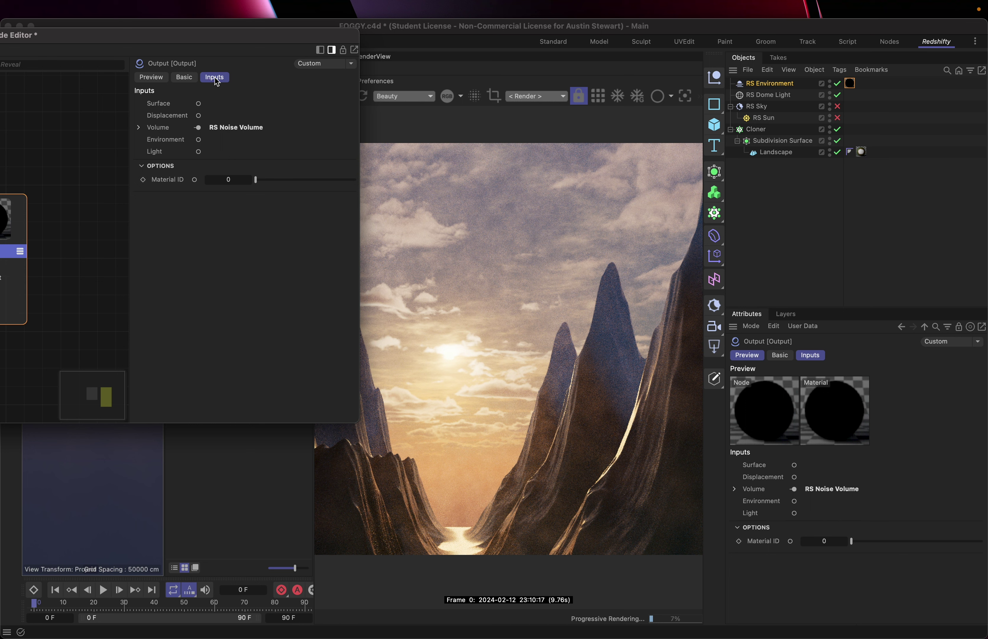
pyautogui.click(150, 77)
pyautogui.scroll(2, 67, 238)
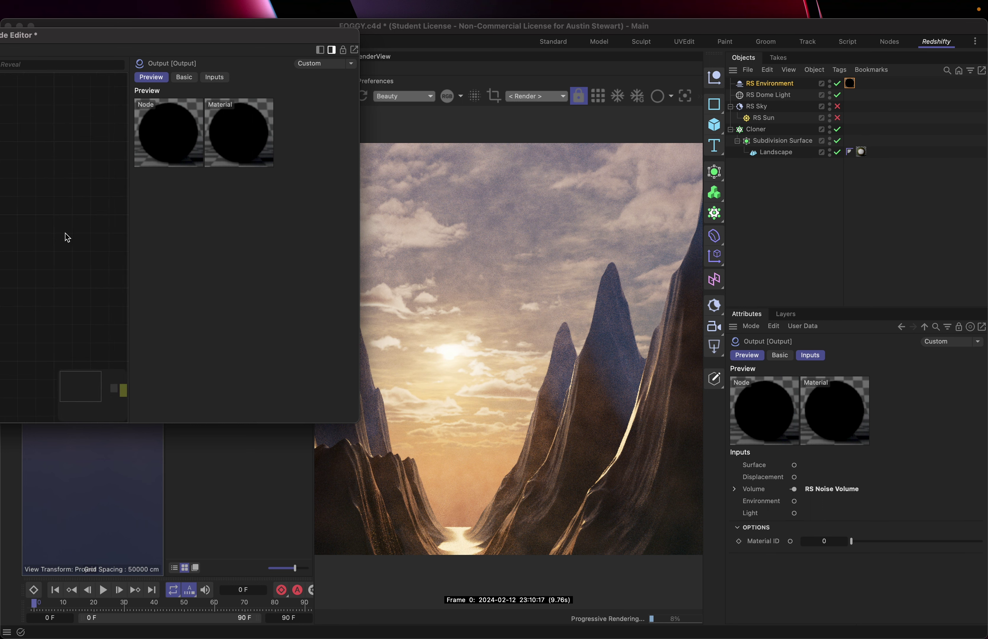
pyautogui.scroll(-2, 64, 233)
pyautogui.click(47, 231)
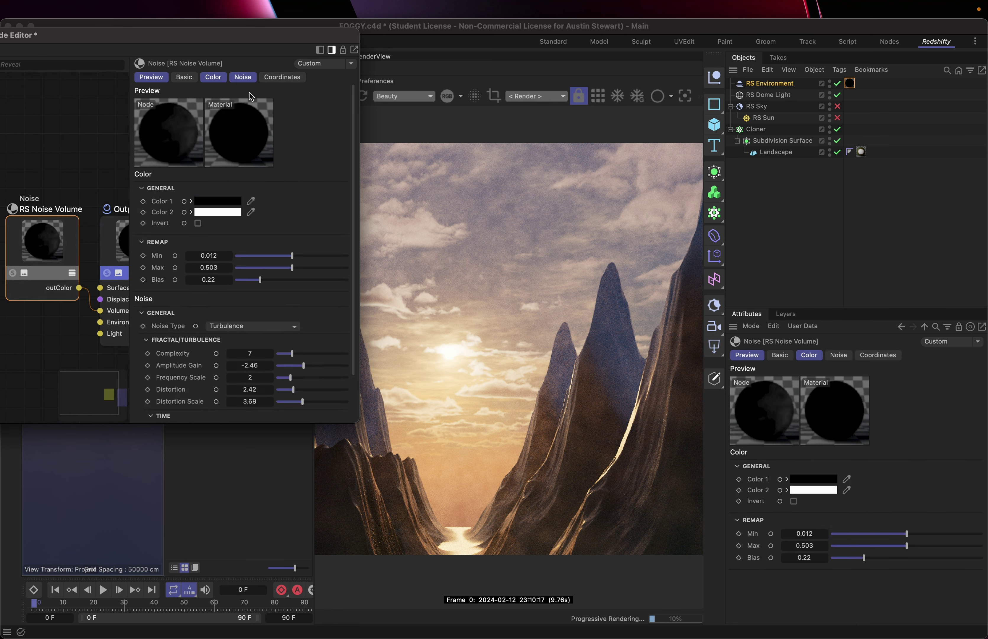
# - Show the noise's Coordinates settings, keeping Object Position as the coordinate source
pyautogui.click(276, 79)
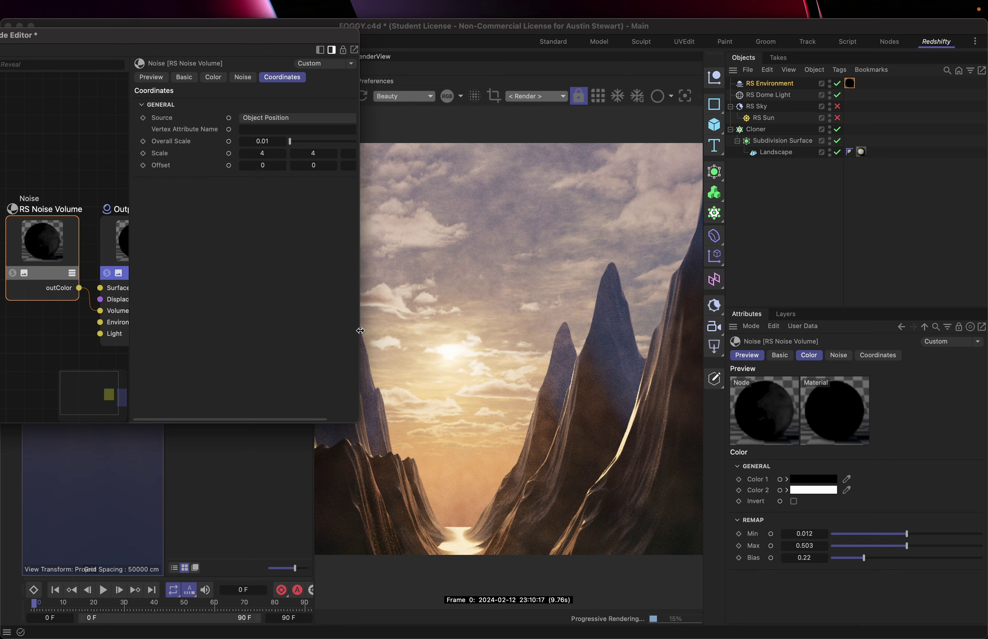
pyautogui.moveTo(360, 330); pyautogui.dragTo(406, 330)
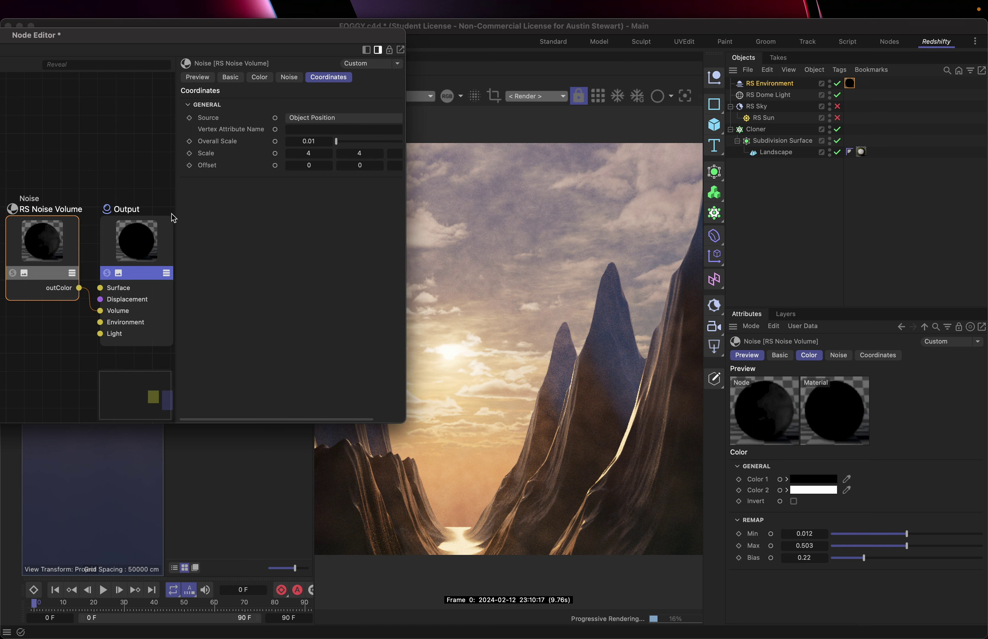
pyautogui.moveTo(177, 211); pyautogui.dragTo(134, 209)
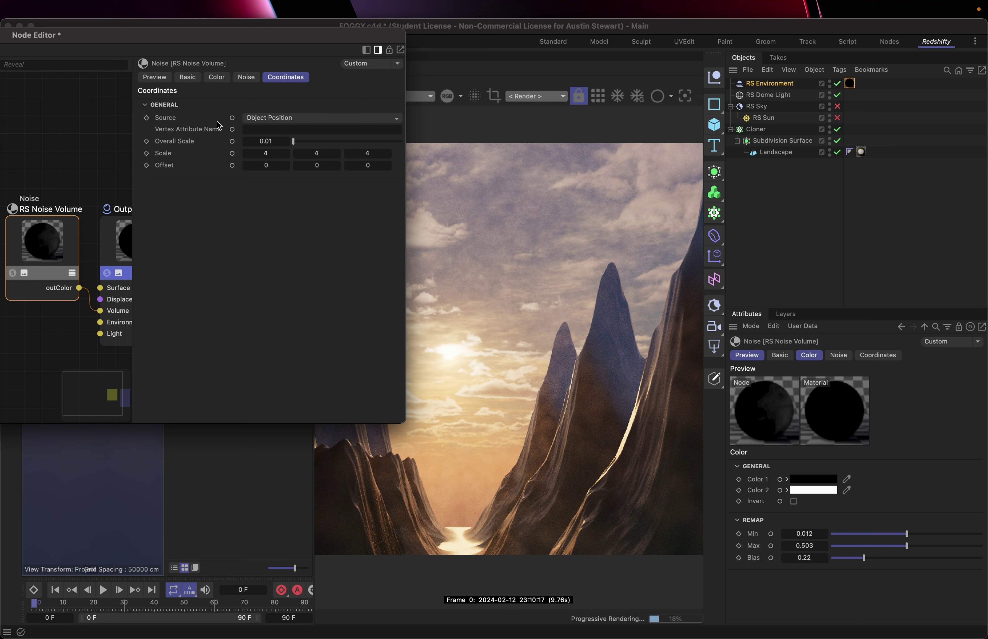
pyautogui.click(272, 120)
pyautogui.click(275, 120)
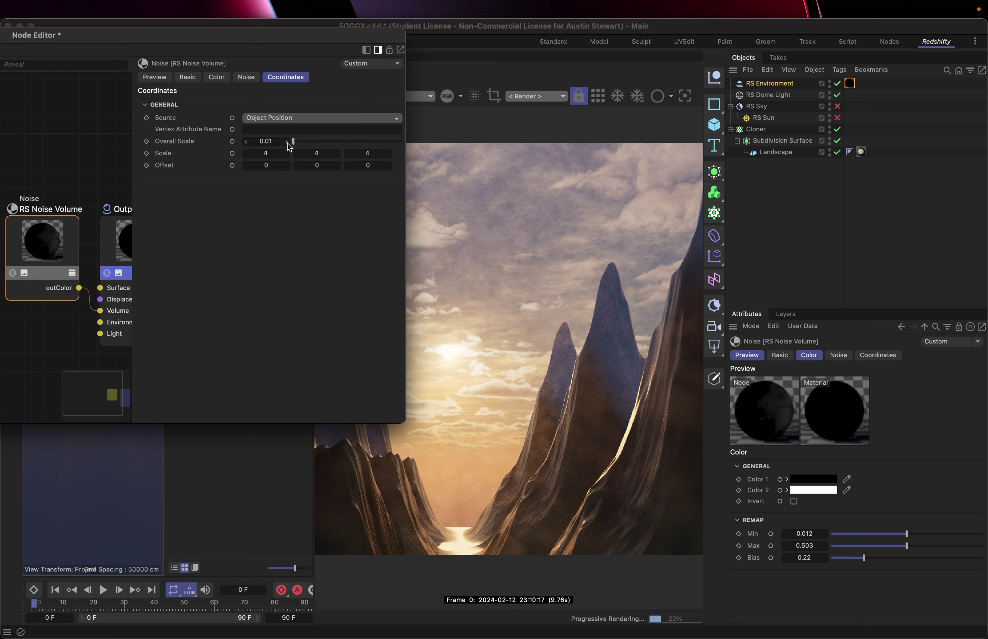
# - Try Overall Scale values of 0.1, 1 and 0.001
pyautogui.click(274, 143)
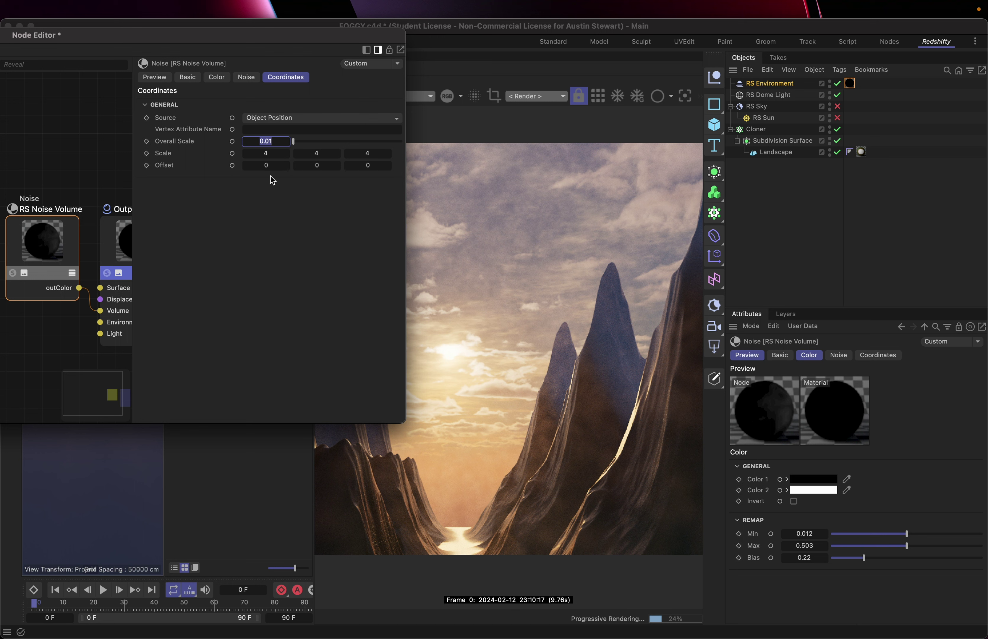
pyautogui.write('0.0')
pyautogui.press('BackSpace')
pyautogui.write('1')
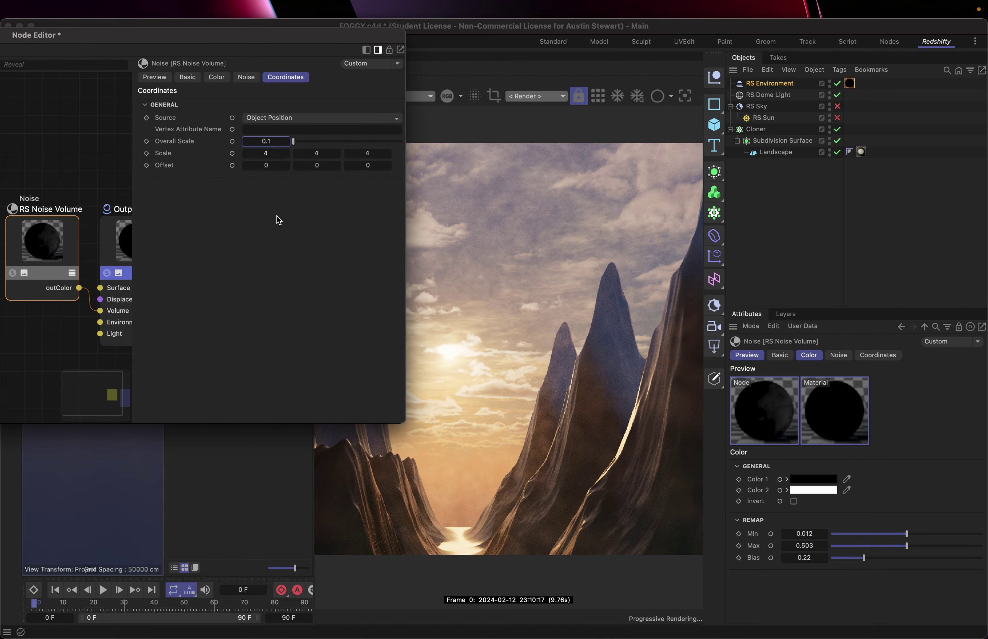
pyautogui.press('Return')
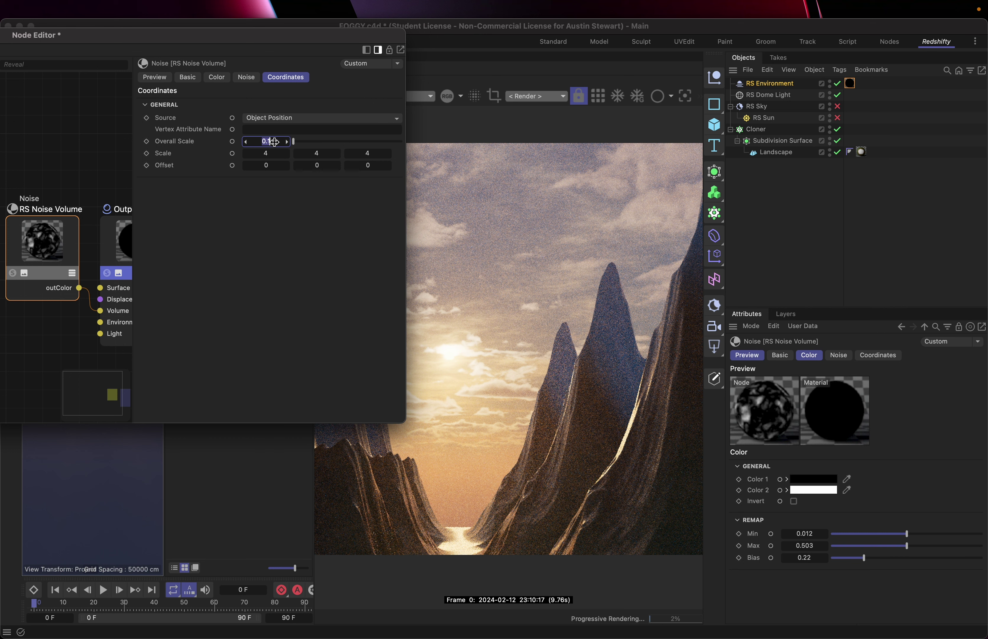
pyautogui.write('0')
pyautogui.write('1')
pyautogui.press('Return')
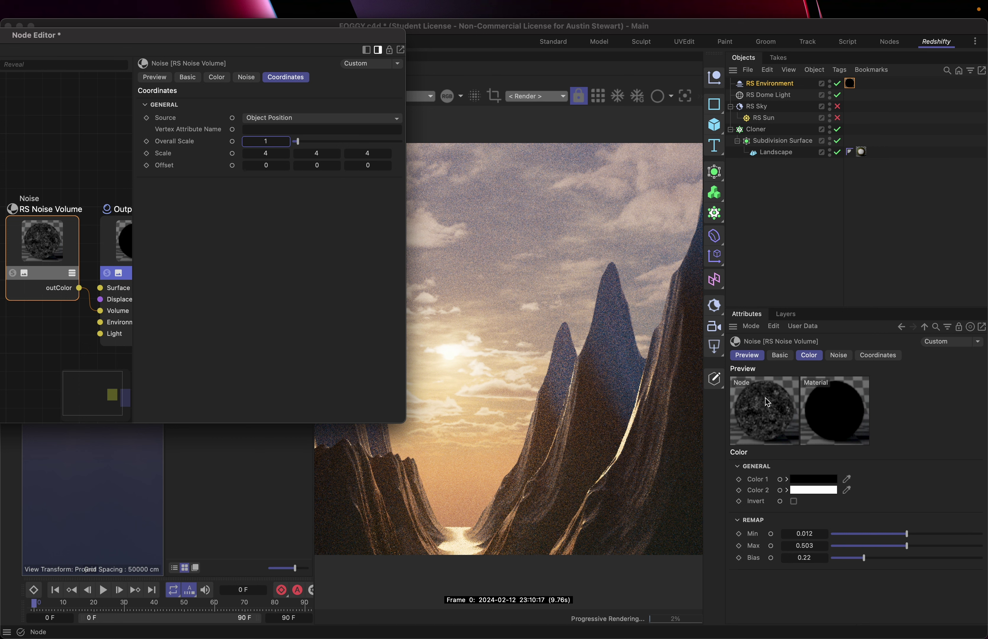
pyautogui.click(269, 141)
pyautogui.write('0')
pyautogui.press('Return')
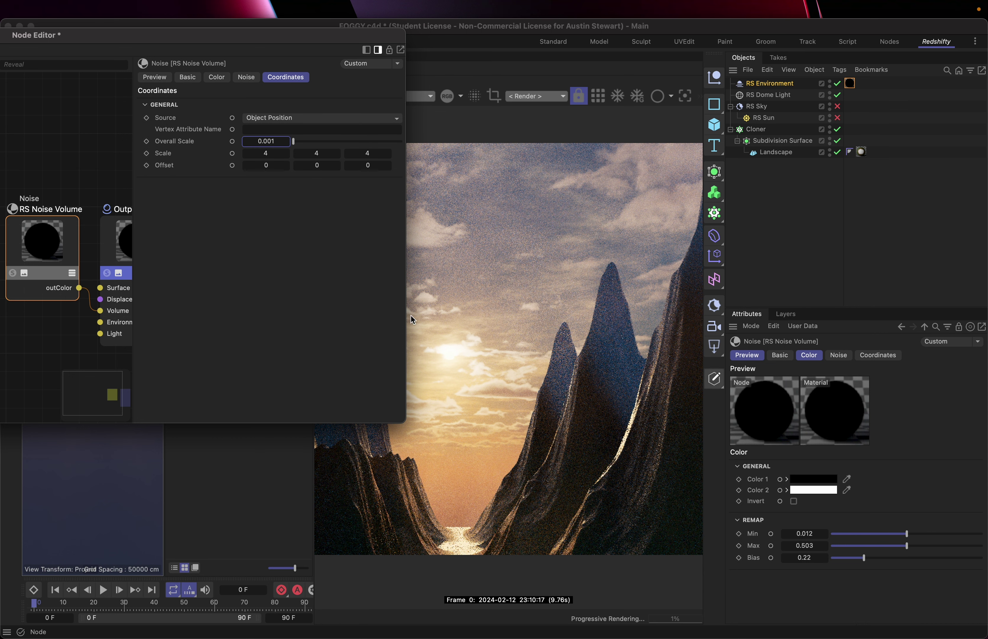
# - Undo the accidental noise node deletion and set Overall Scale to 0.05
pyautogui.click(268, 143)
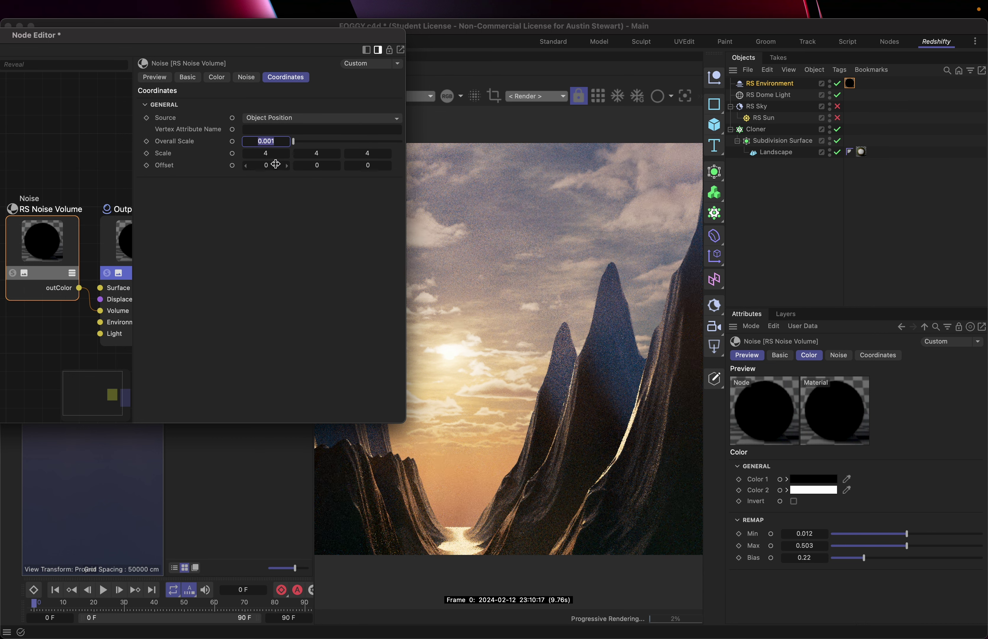
pyautogui.press('BackSpace')
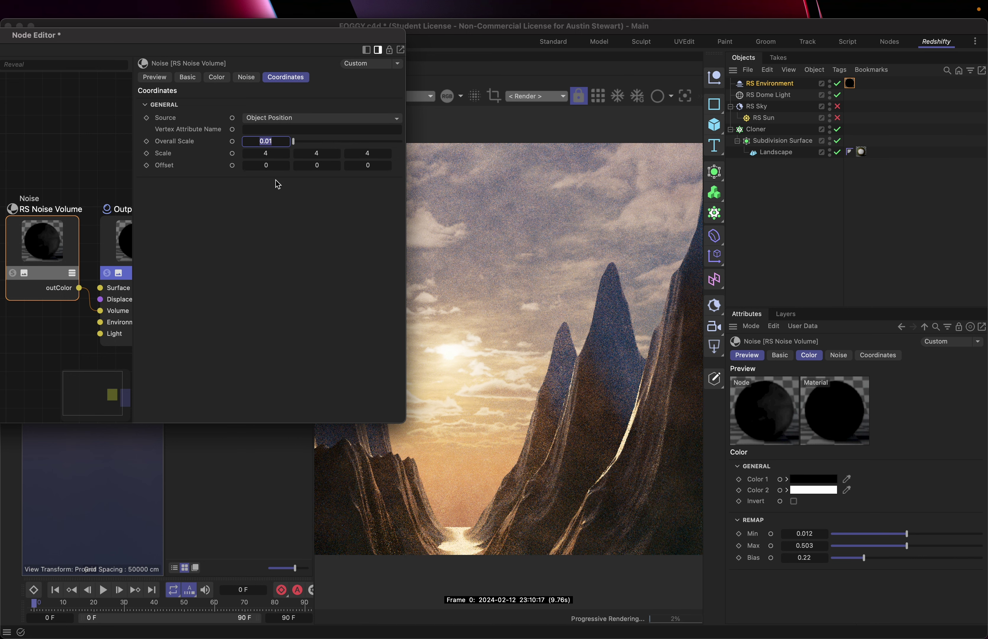
pyautogui.press('Delete')
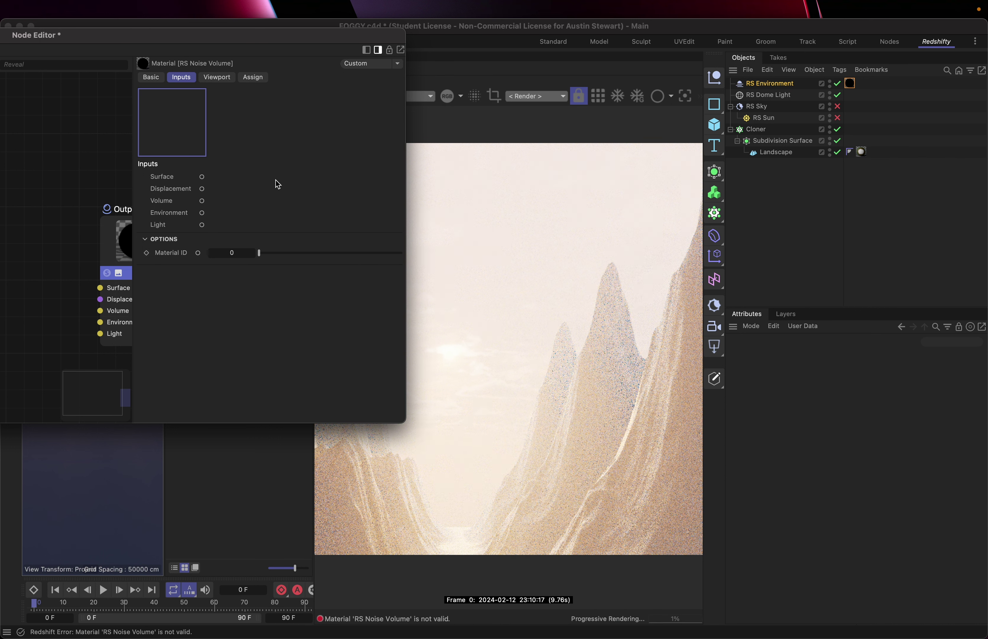
pyautogui.press('super+z')
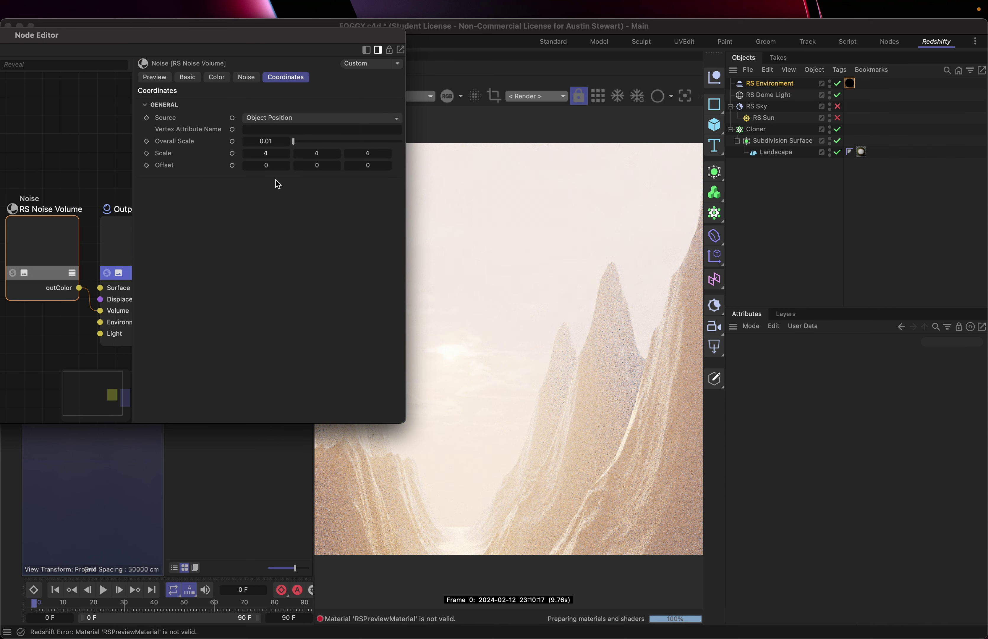
pyautogui.click(274, 142)
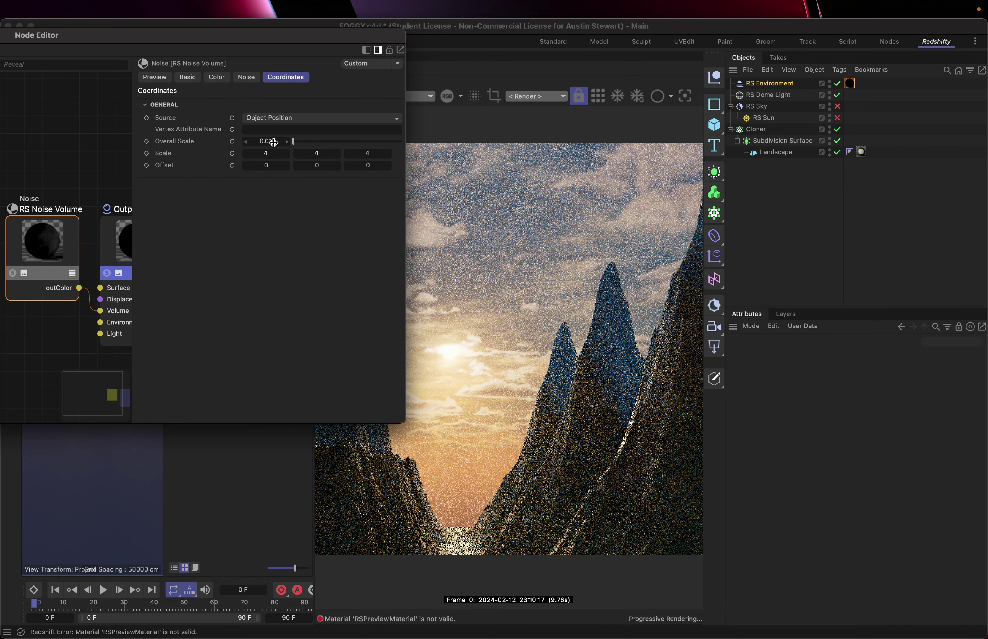
pyautogui.press('Right')
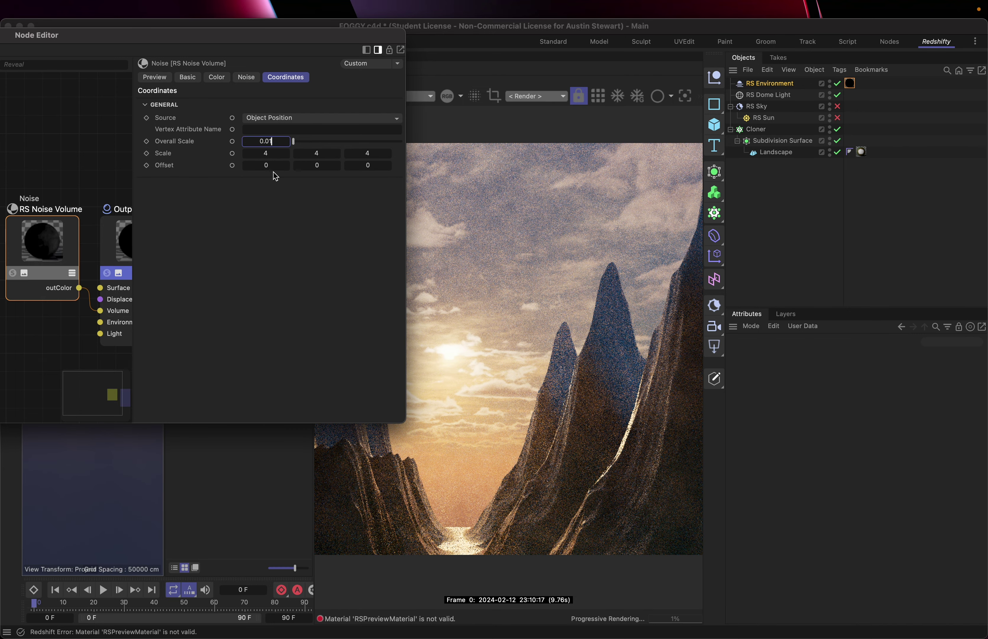
pyautogui.press('BackSpace')
pyautogui.write('5')
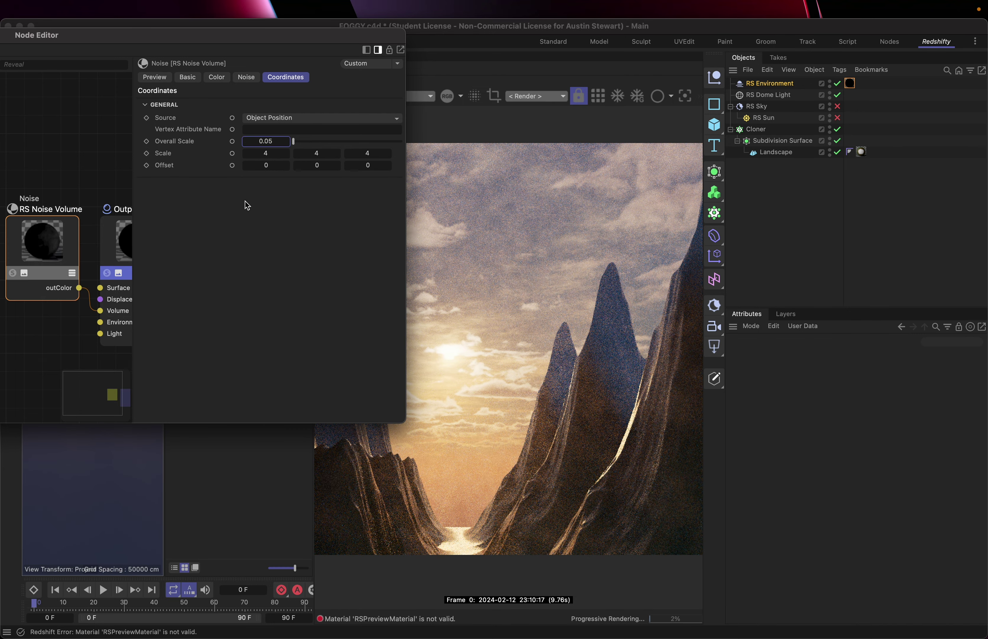
pyautogui.press('Return')
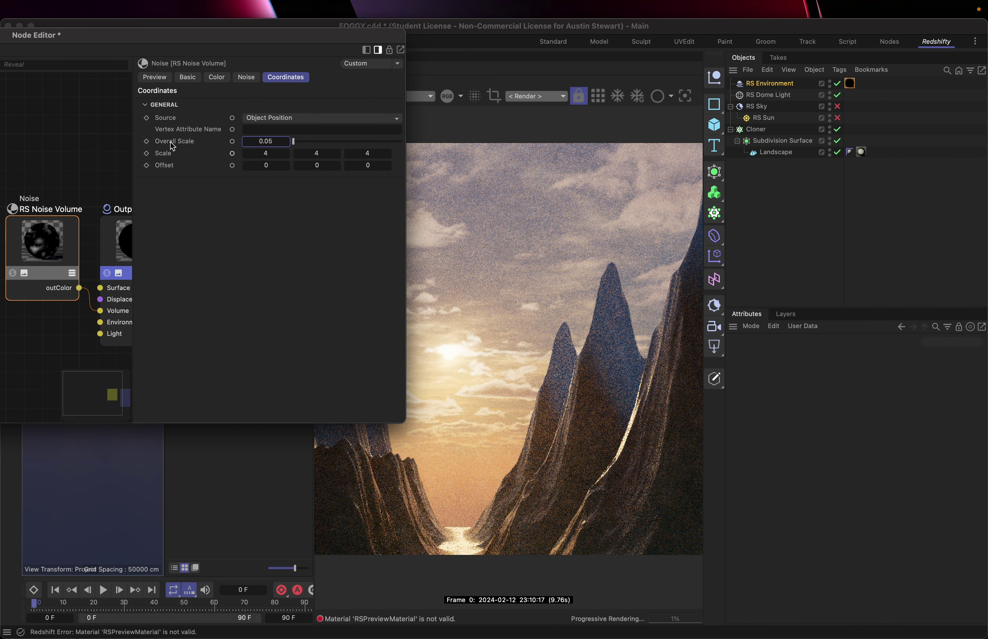
pyautogui.click(56, 240)
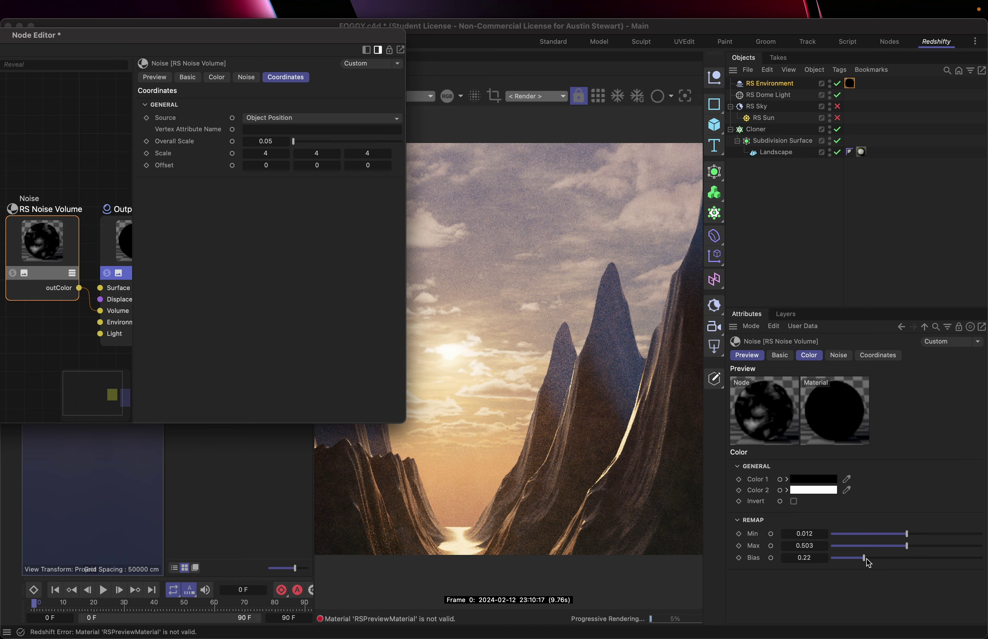
# - Raise the remap Bias to 0.606 and set coordinate Scale X and Z to 16
pyautogui.moveTo(868, 562); pyautogui.dragTo(924, 561)
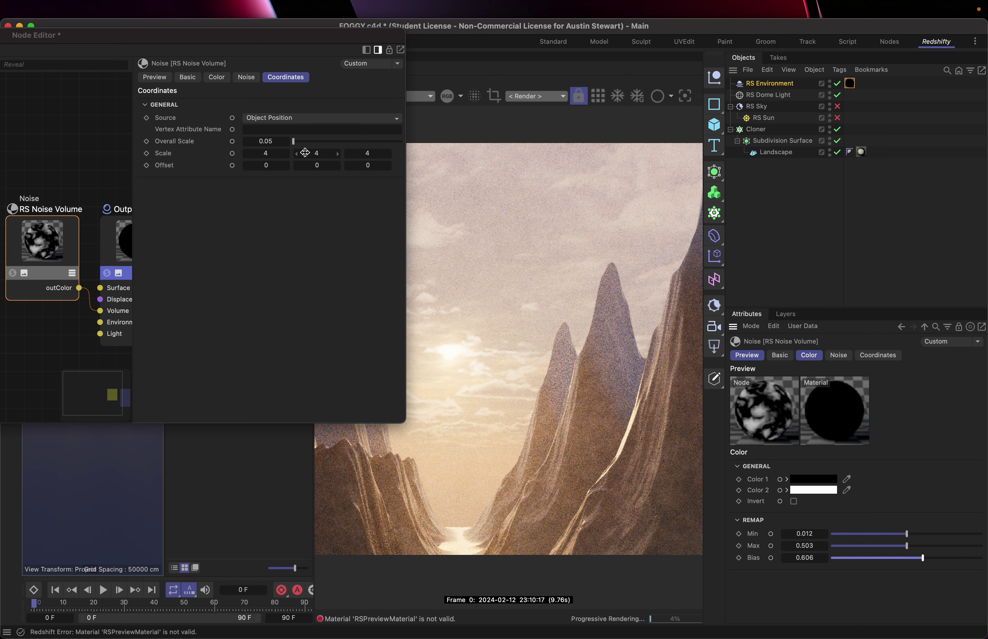
pyautogui.click(266, 153)
pyautogui.write('116')
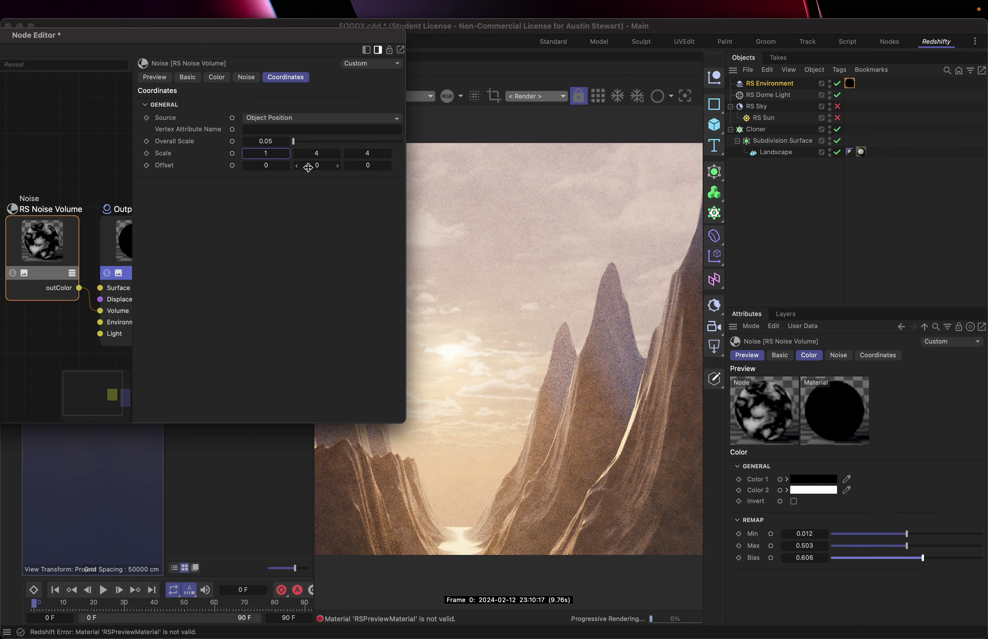
pyautogui.click(365, 154)
pyautogui.write('16')
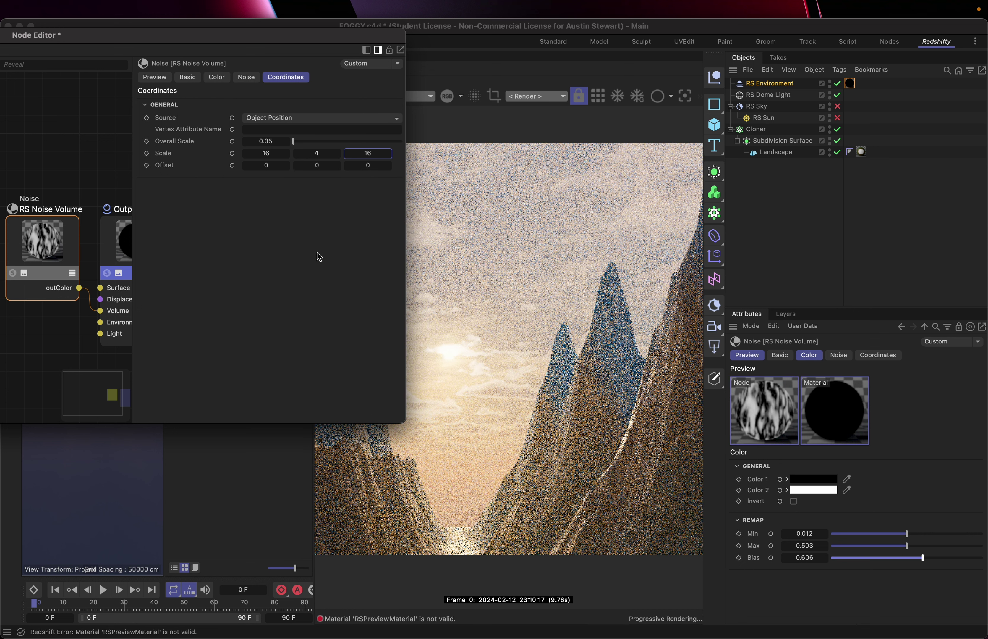
pyautogui.moveTo(236, 40); pyautogui.dragTo(208, 88)
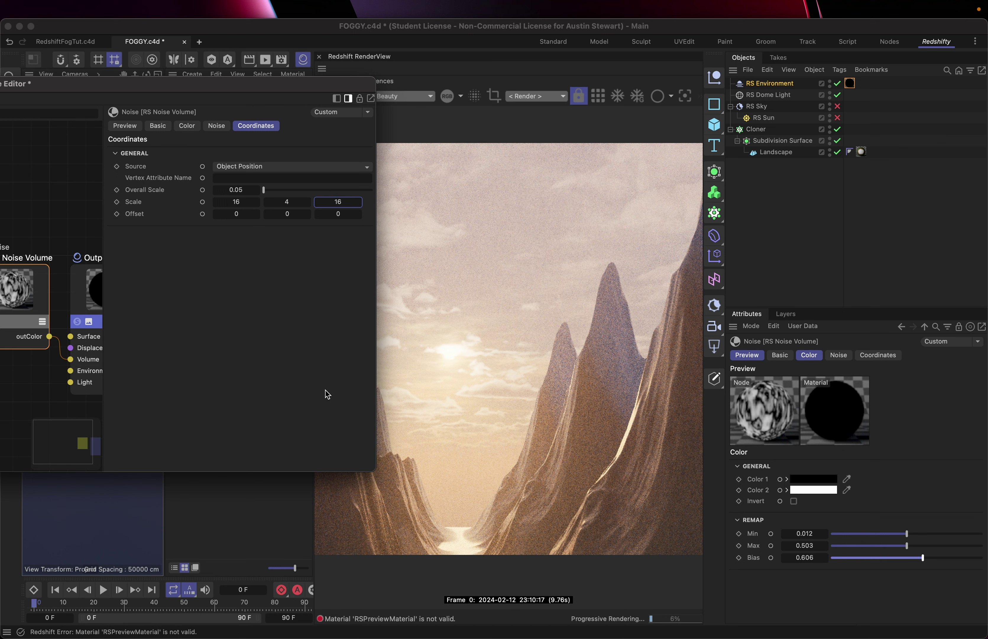
# - Move the Node Editor aside and save the FOGGY scene with Cmd+S
pyautogui.moveTo(143, 89); pyautogui.dragTo(18, 268)
pyautogui.press('super+s')
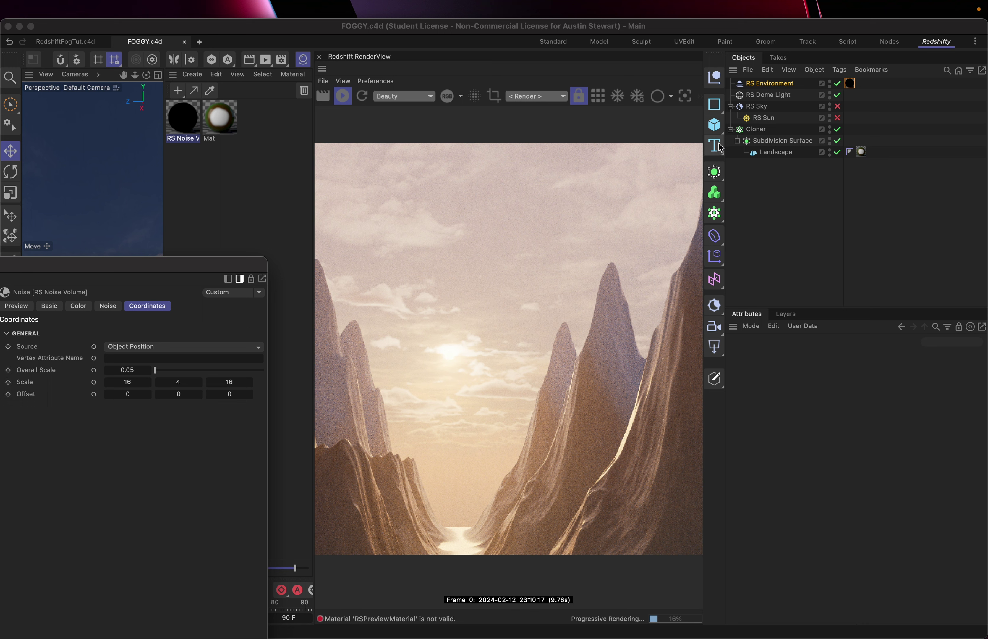
# - Add a Redshift Point Light and orbit the camera over the canyon toward the sun
pyautogui.click(715, 345)
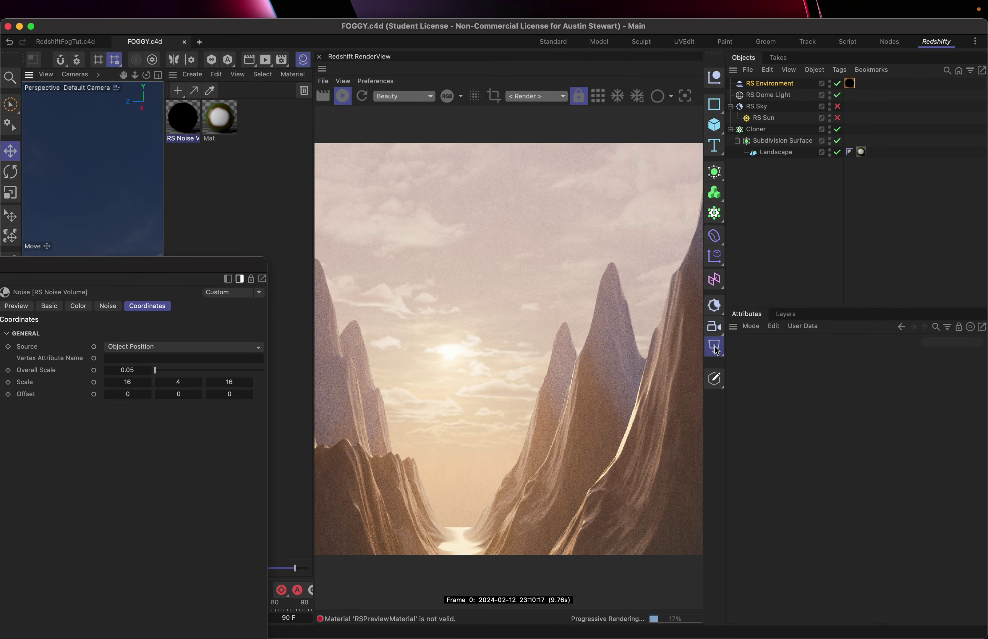
pyautogui.click(763, 373)
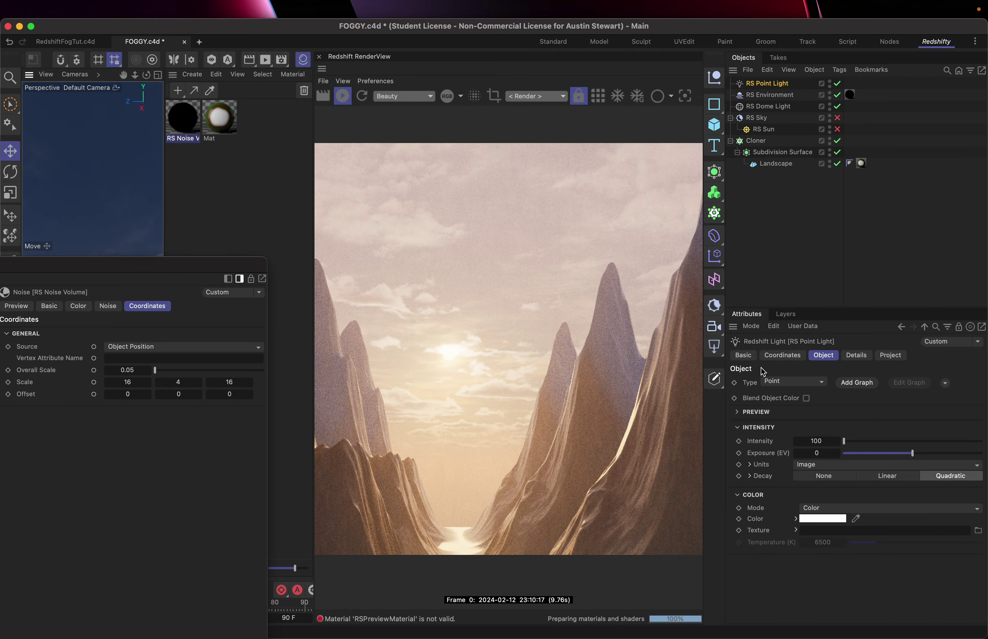
pyautogui.click(501, 332)
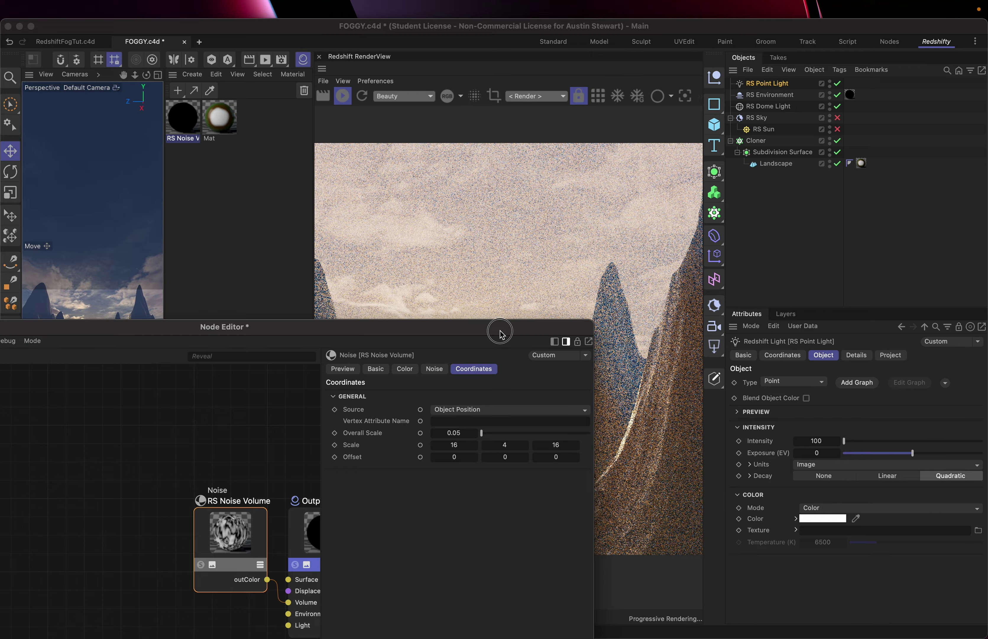
pyautogui.moveTo(501, 333); pyautogui.dragTo(865, 365)
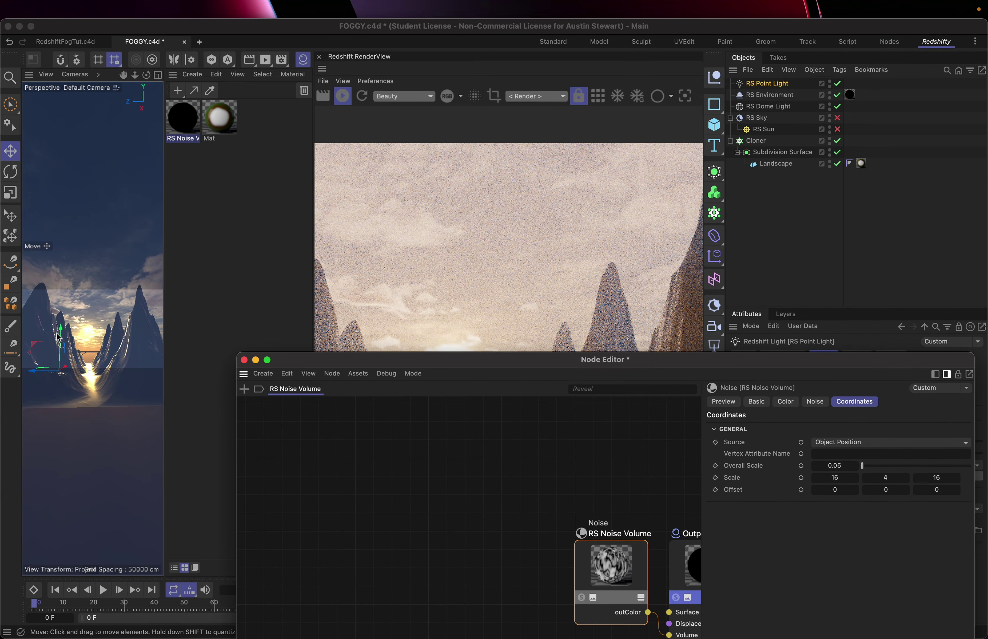
pyautogui.keyDown('alt'); pyautogui.moveTo(63, 331); pyautogui.dragTo(55, 343); pyautogui.keyUp('alt')
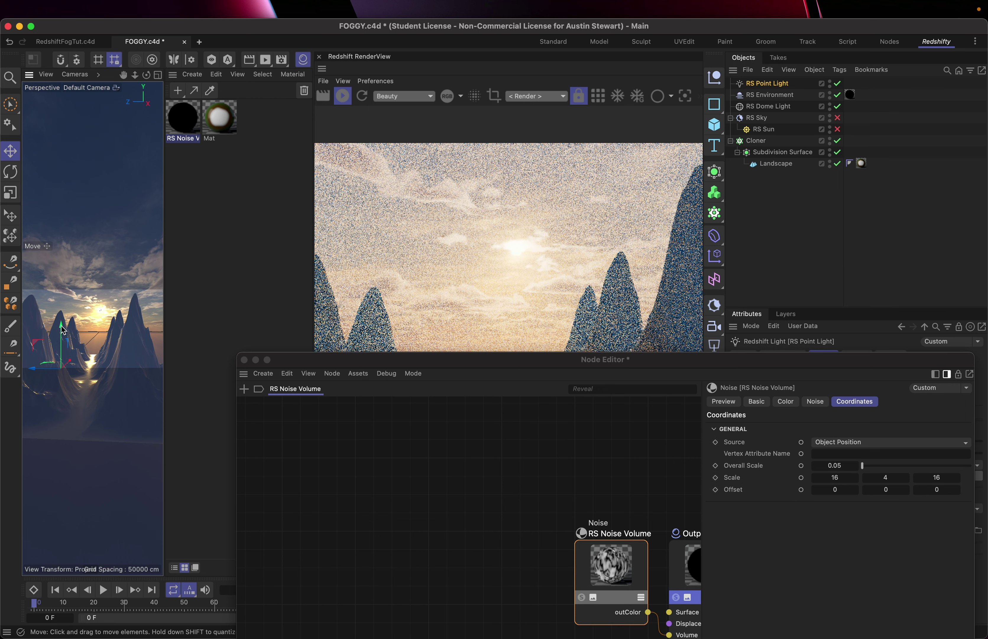
pyautogui.keyDown('alt'); pyautogui.moveTo(63, 330); pyautogui.dragTo(156, 311); pyautogui.keyUp('alt')
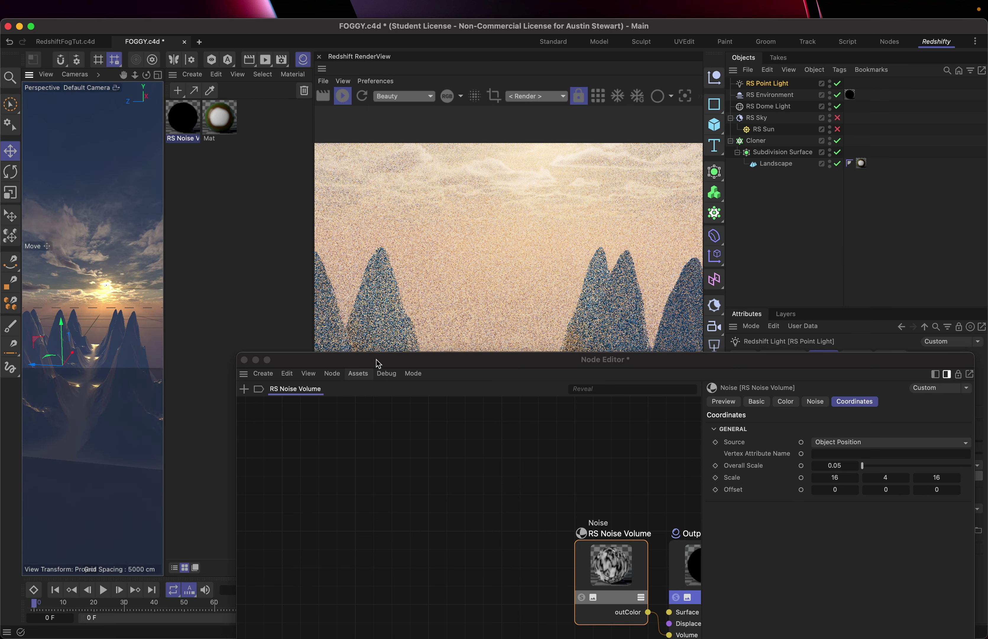
pyautogui.moveTo(377, 361); pyautogui.dragTo(371, 152)
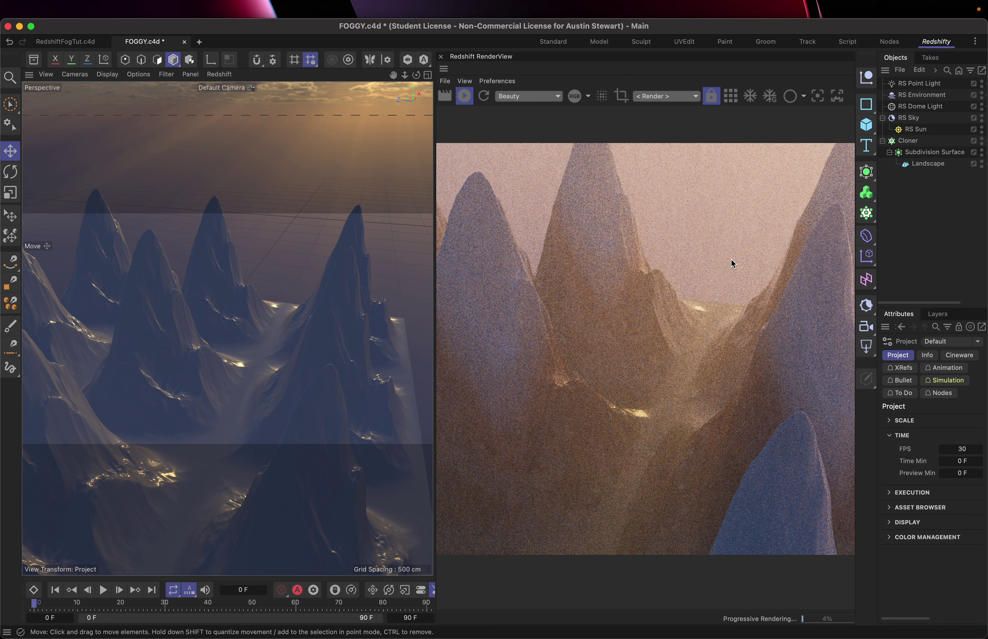
# - Move the RS Point Light up and right into the sky near the sun
pyautogui.click(929, 83)
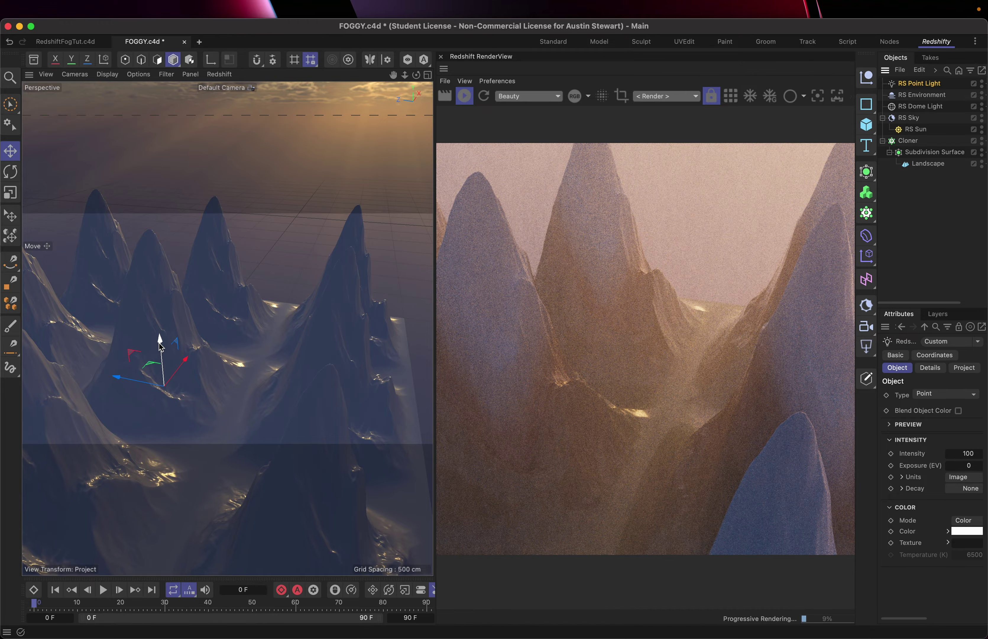
pyautogui.keyDown('alt'); pyautogui.moveTo(161, 347); pyautogui.dragTo(193, 312); pyautogui.keyUp('alt')
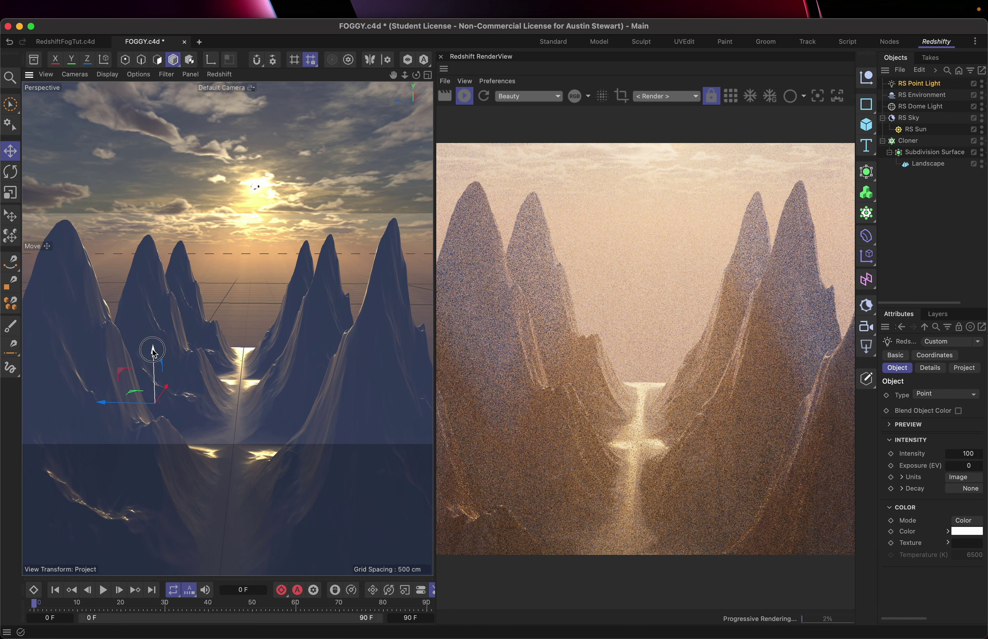
pyautogui.moveTo(153, 353); pyautogui.dragTo(176, 146)
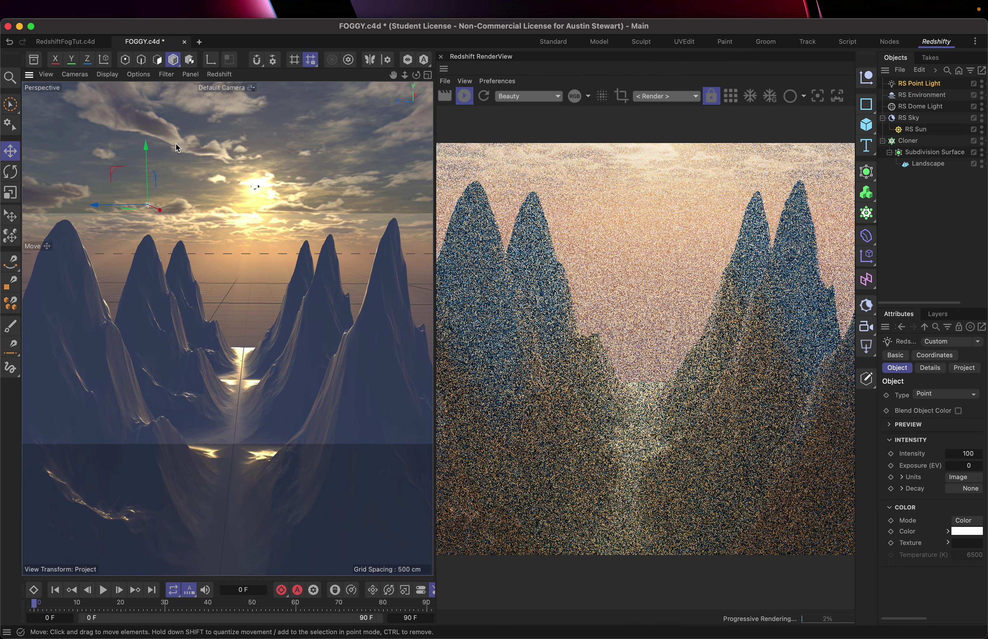
pyautogui.moveTo(102, 205); pyautogui.dragTo(205, 198)
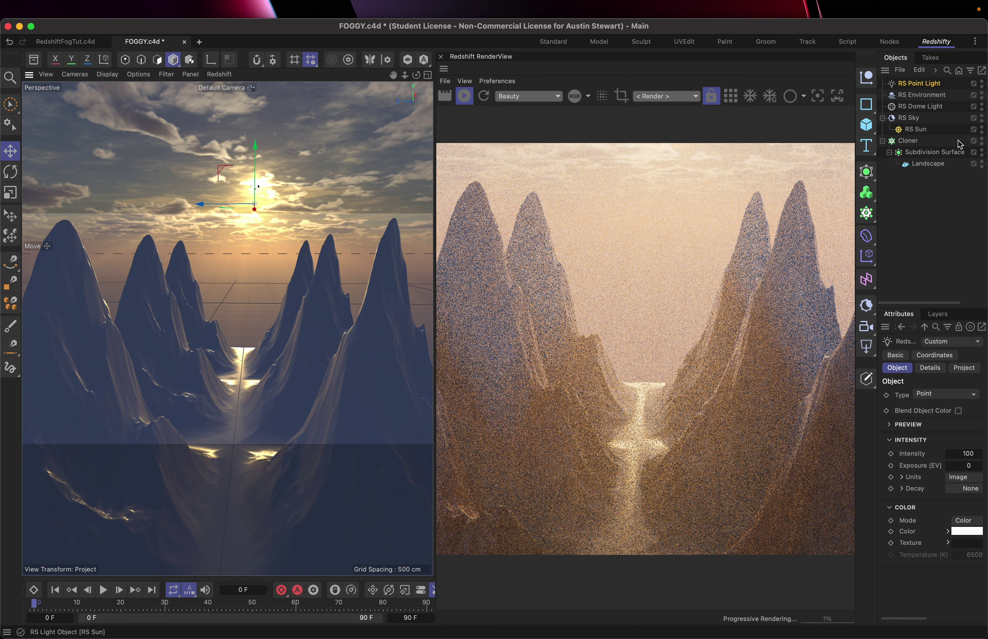
# - Disable the RS Dome Light
pyautogui.hscroll(3, 948, 134)
pyautogui.hscroll(-3, 949, 132)
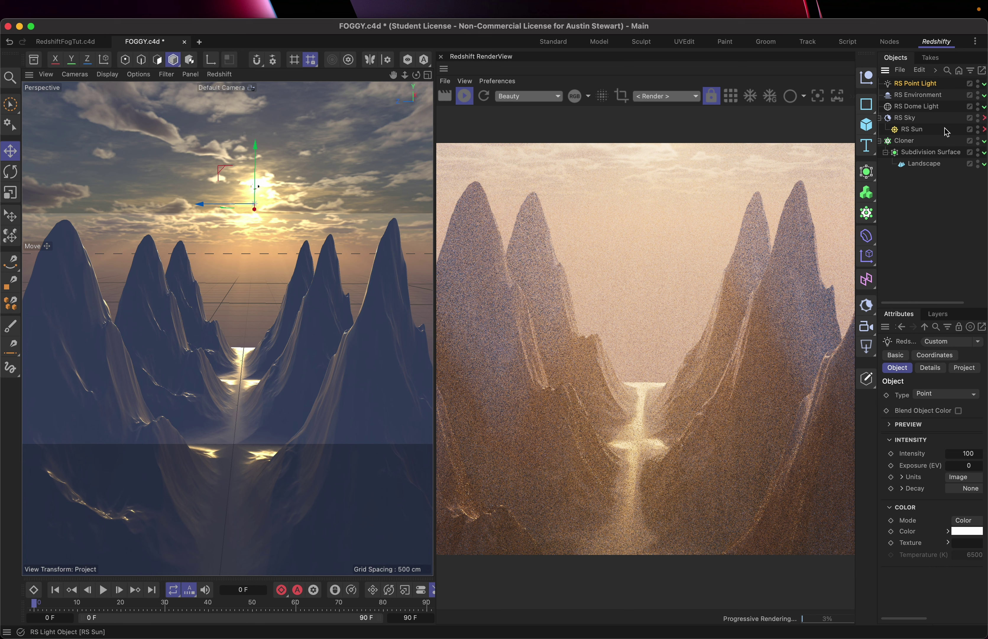
pyautogui.hscroll(3, 947, 132)
pyautogui.hscroll(-1, 947, 133)
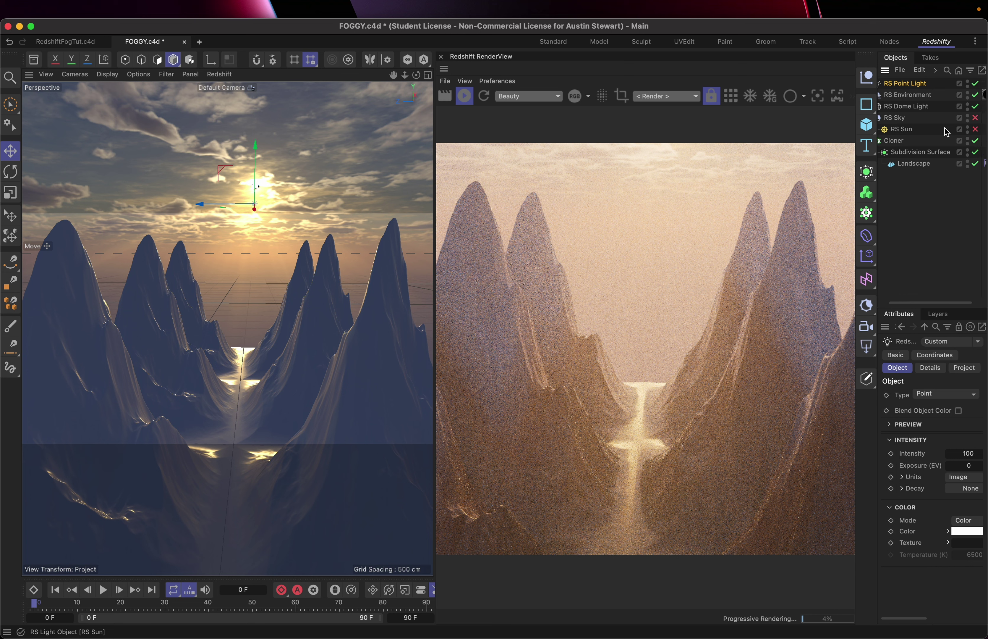
pyautogui.click(976, 107)
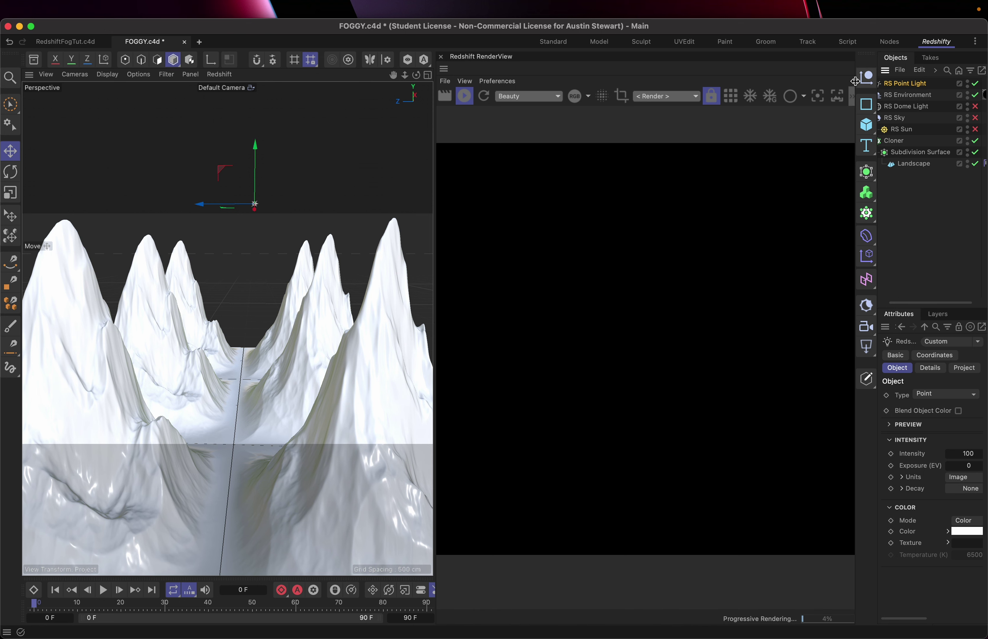
# - Widen the panels and render view, raise the RS Point Light intensity to 64464, and lift it slightly
pyautogui.moveTo(856, 78); pyautogui.dragTo(684, 88)
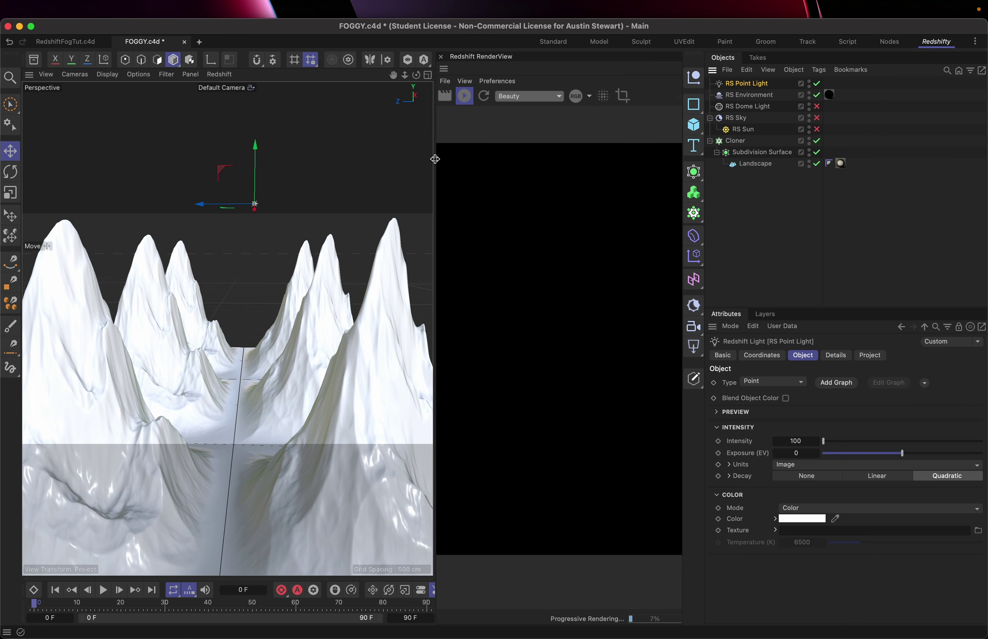
pyautogui.moveTo(435, 159); pyautogui.dragTo(291, 162)
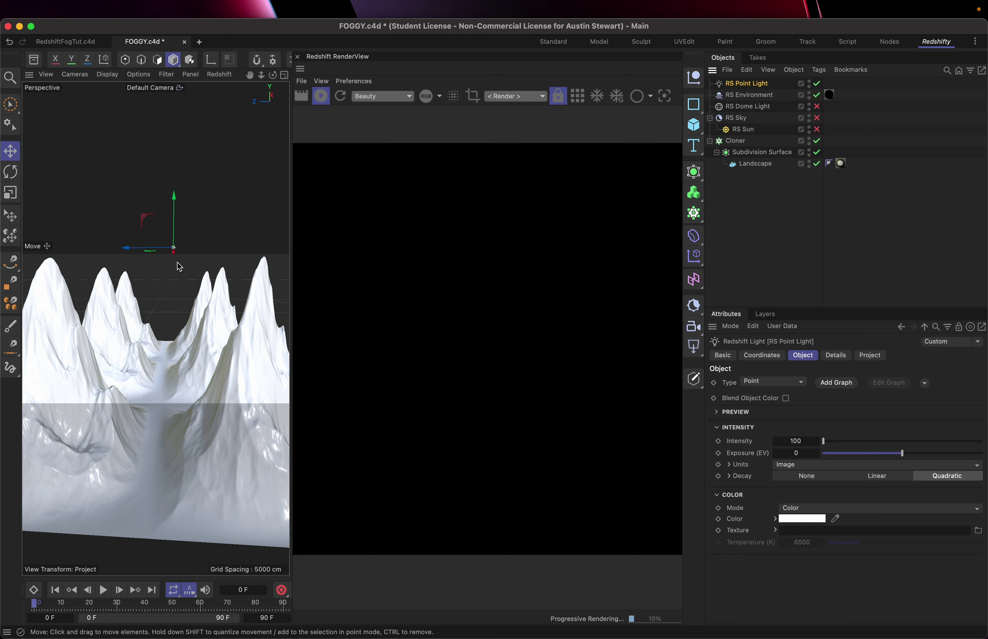
pyautogui.moveTo(834, 444); pyautogui.dragTo(900, 436)
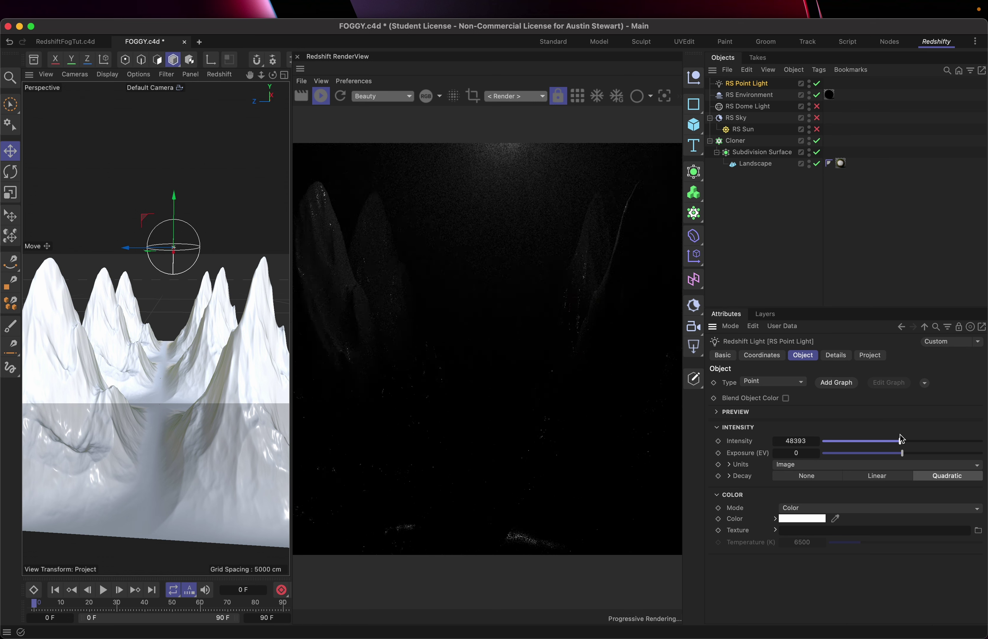
pyautogui.moveTo(901, 442); pyautogui.dragTo(925, 441)
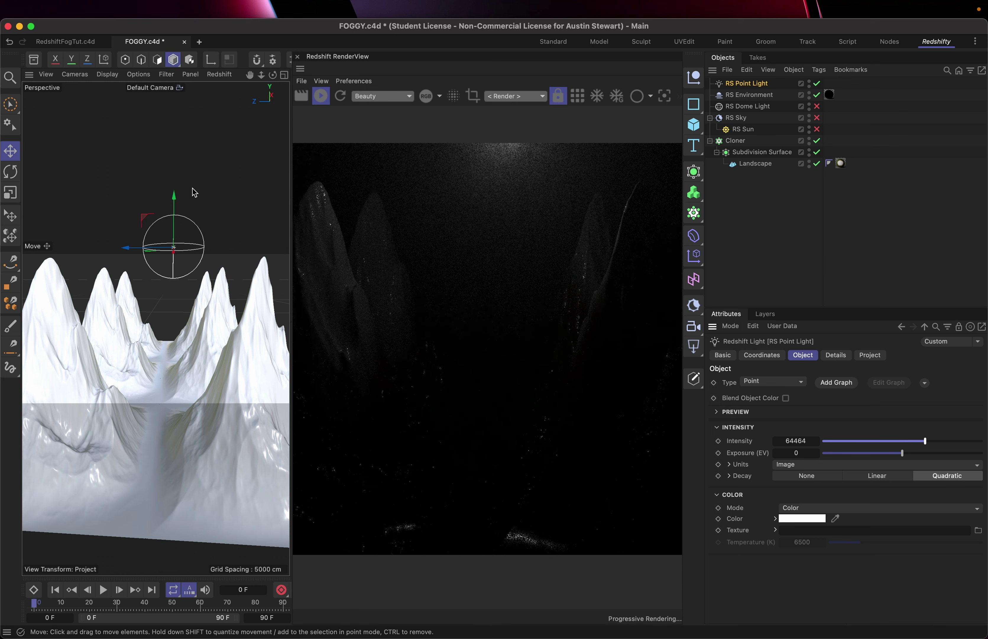
pyautogui.moveTo(174, 199); pyautogui.dragTo(178, 224)
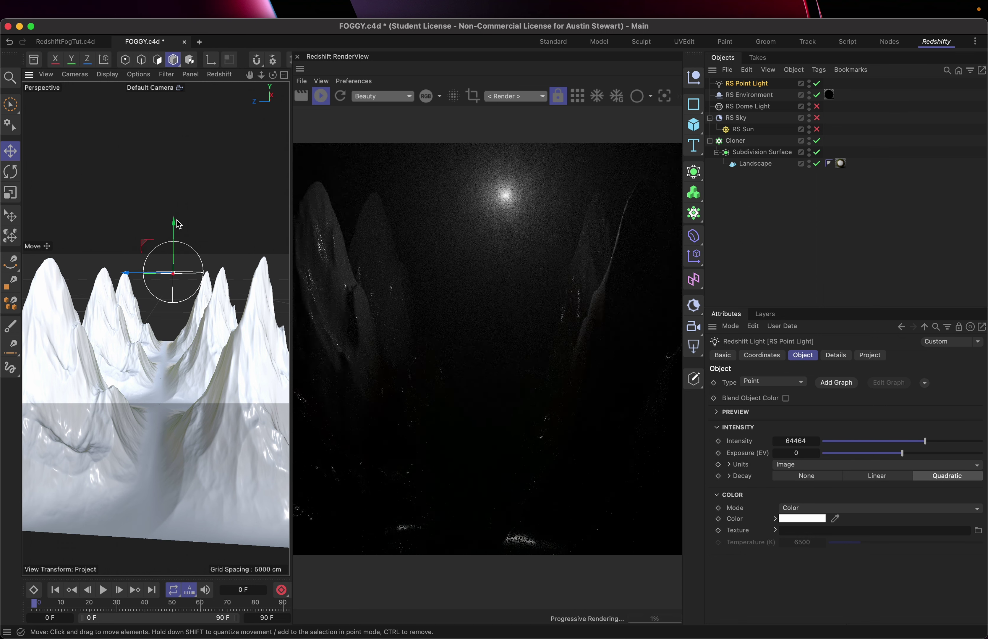
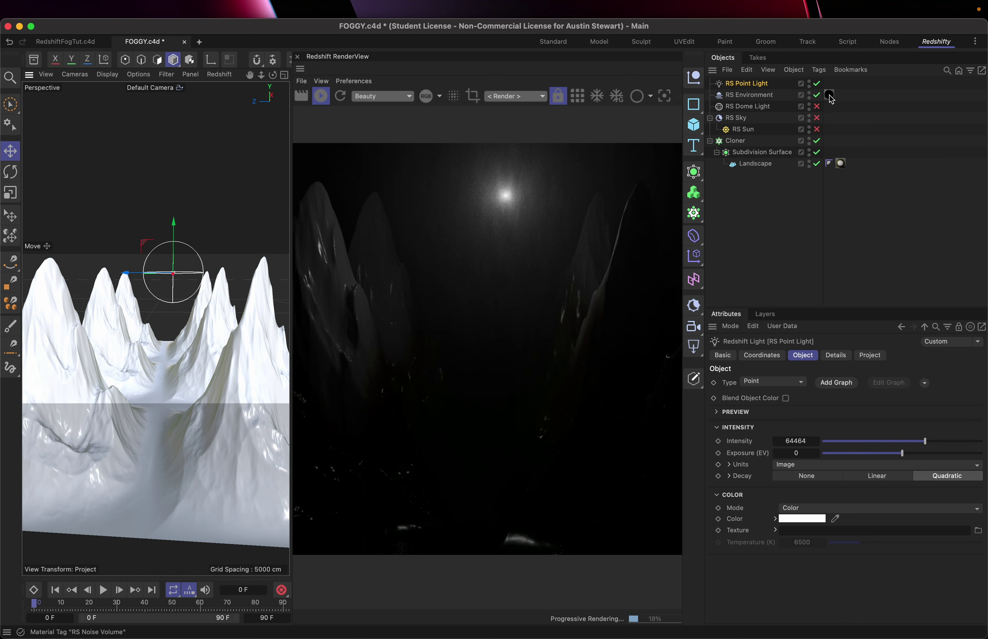
# - Open the RS Noise Volume material in the Node Editor and select its Noise node
pyautogui.hscroll(5, 262, 62)
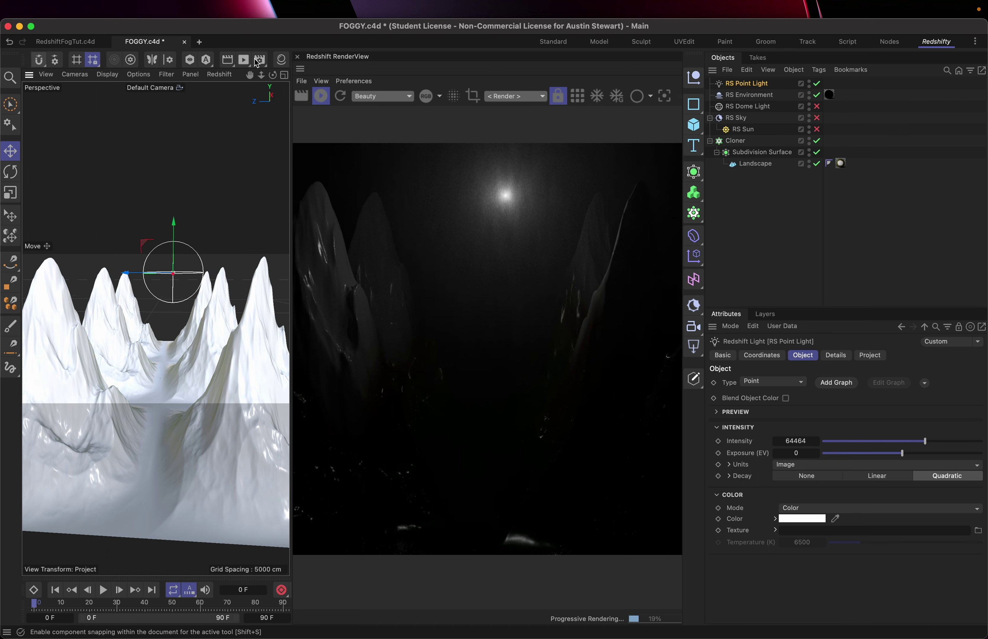
pyautogui.click(286, 64)
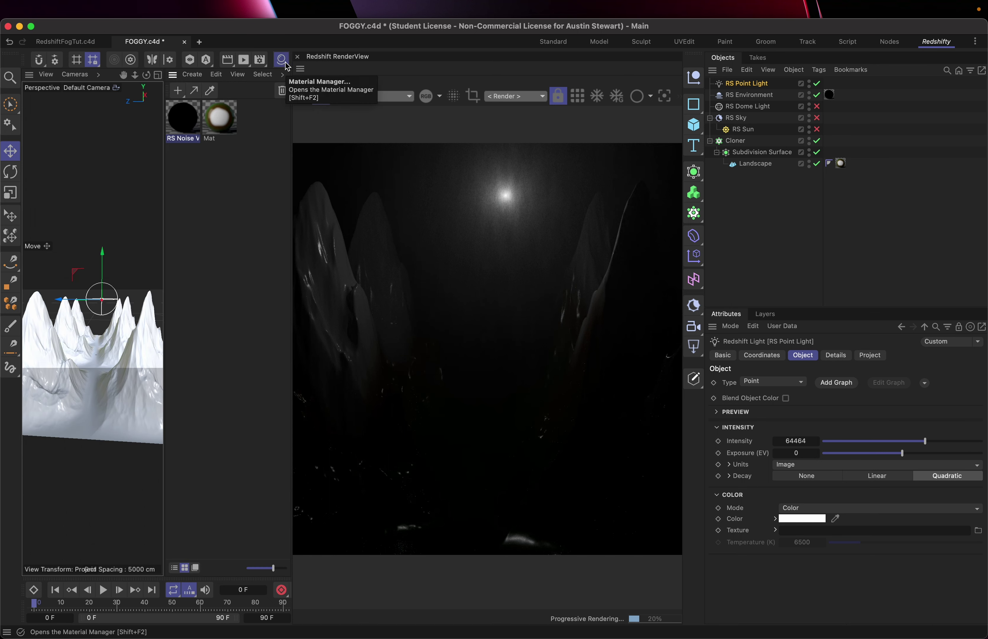
pyautogui.doubleClick(186, 117)
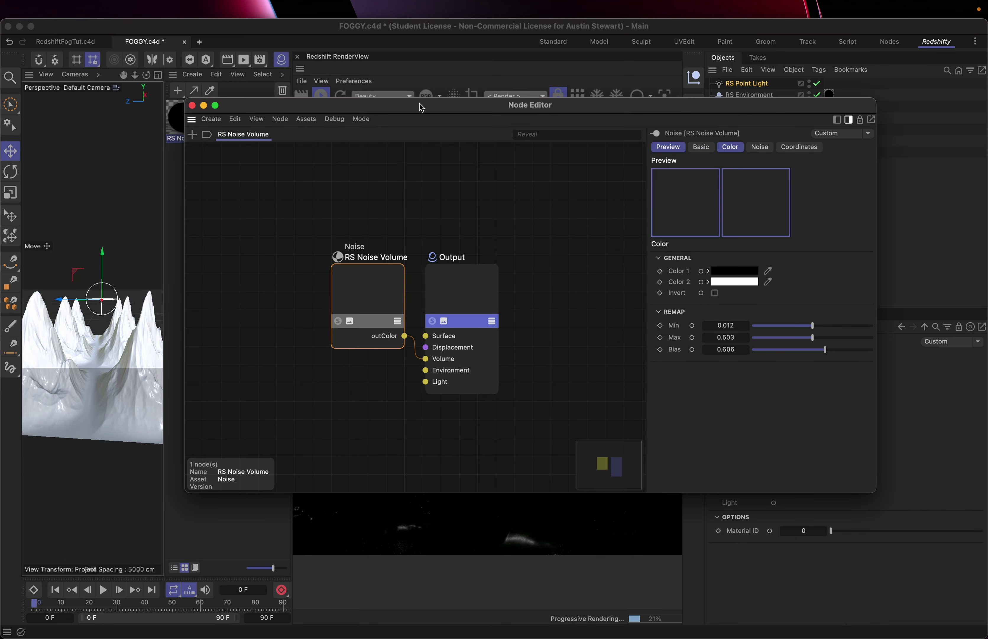
pyautogui.moveTo(421, 108); pyautogui.dragTo(199, 193)
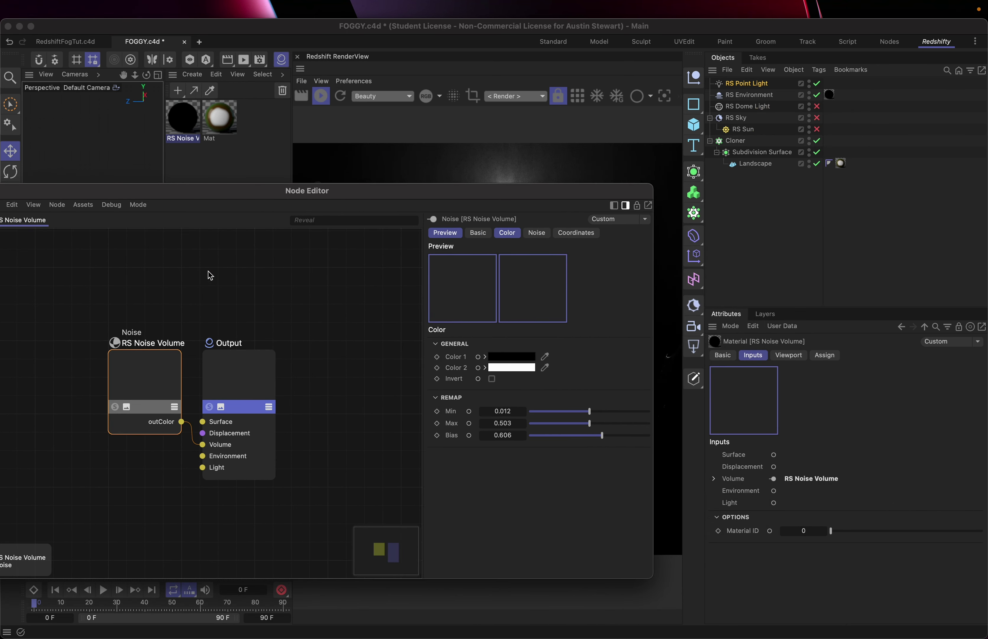
pyautogui.click(143, 374)
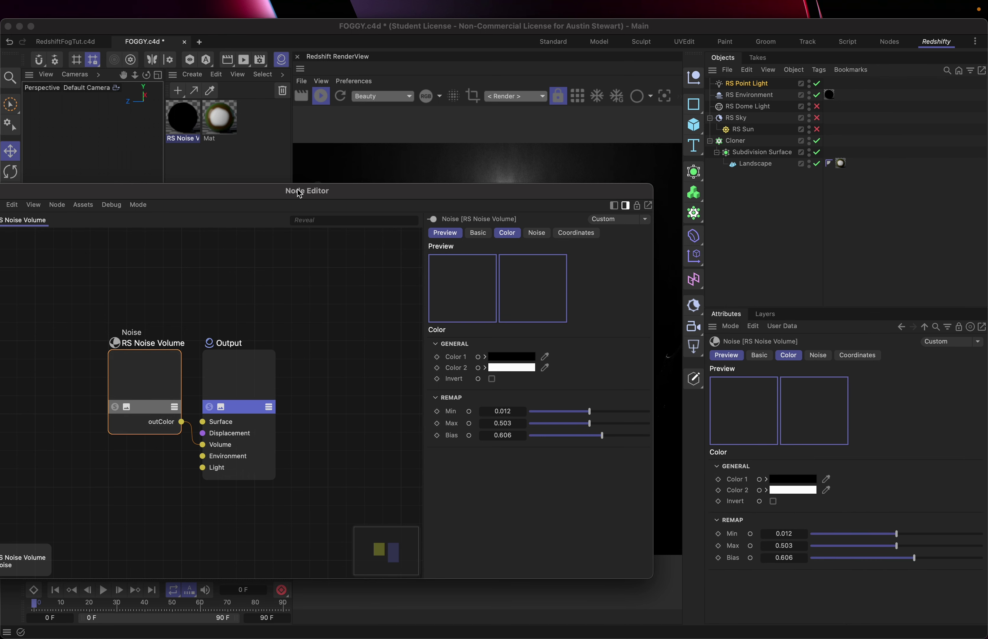
pyautogui.moveTo(299, 194); pyautogui.dragTo(173, 103)
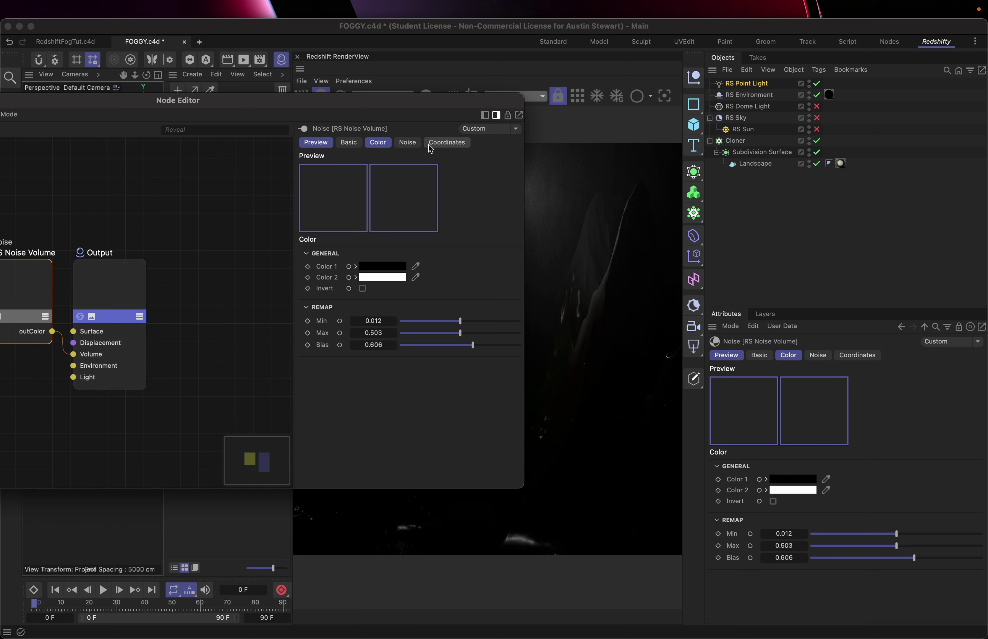
# - Show the Noise node's Coordinates settings and try a Y scale of 16
pyautogui.click(441, 146)
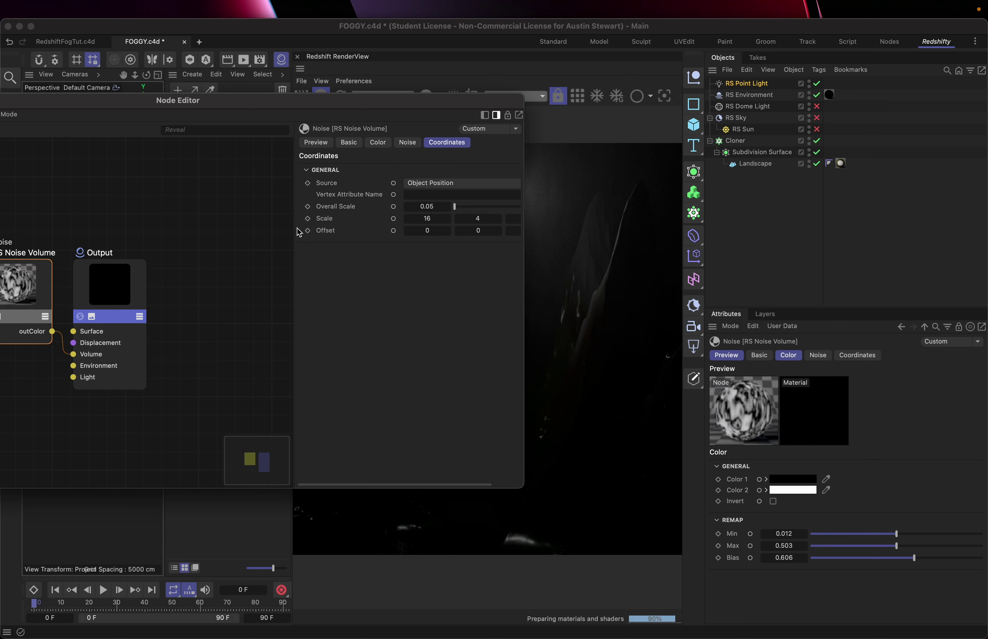
pyautogui.moveTo(296, 223); pyautogui.dragTo(224, 230)
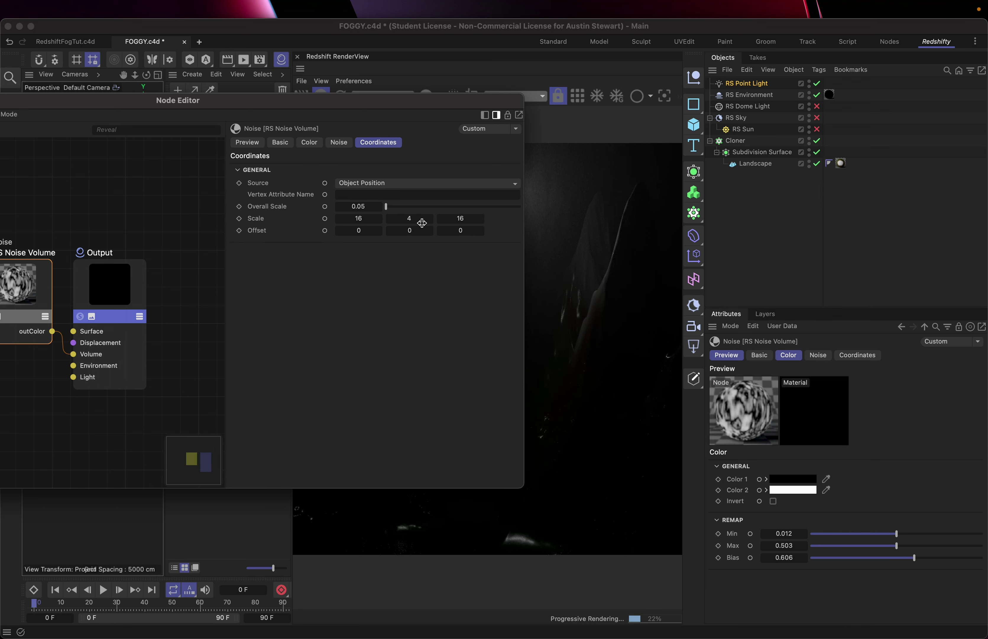
pyautogui.moveTo(374, 106); pyautogui.dragTo(285, 218)
pyautogui.doubleClick(331, 312)
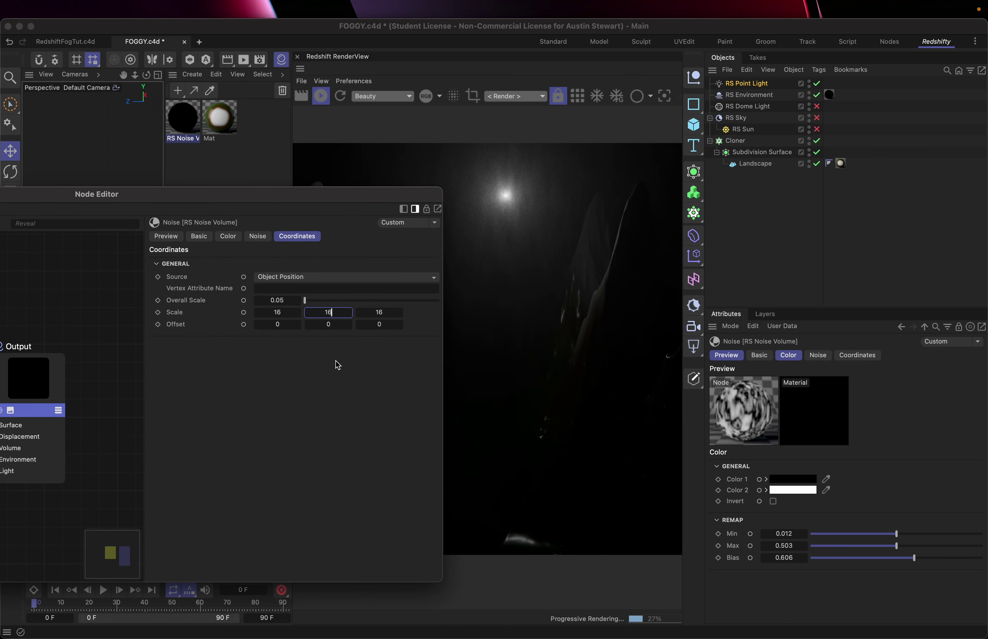
pyautogui.write('16')
pyautogui.press('Return')
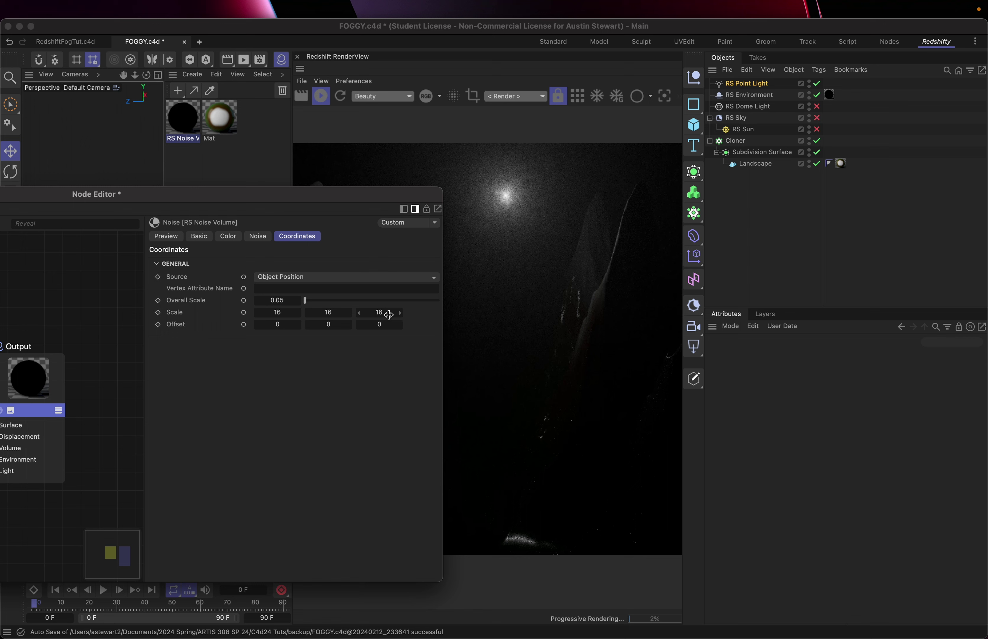
# - Set the noise scale to X 2, Y 4, Z 2
pyautogui.click(282, 312)
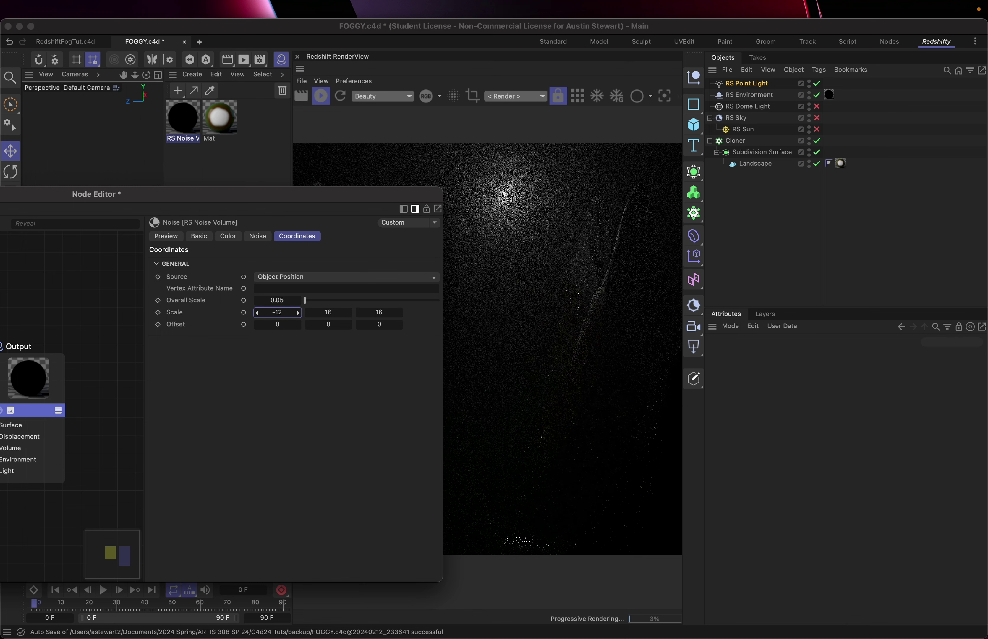
pyautogui.click(328, 312)
pyautogui.write('4')
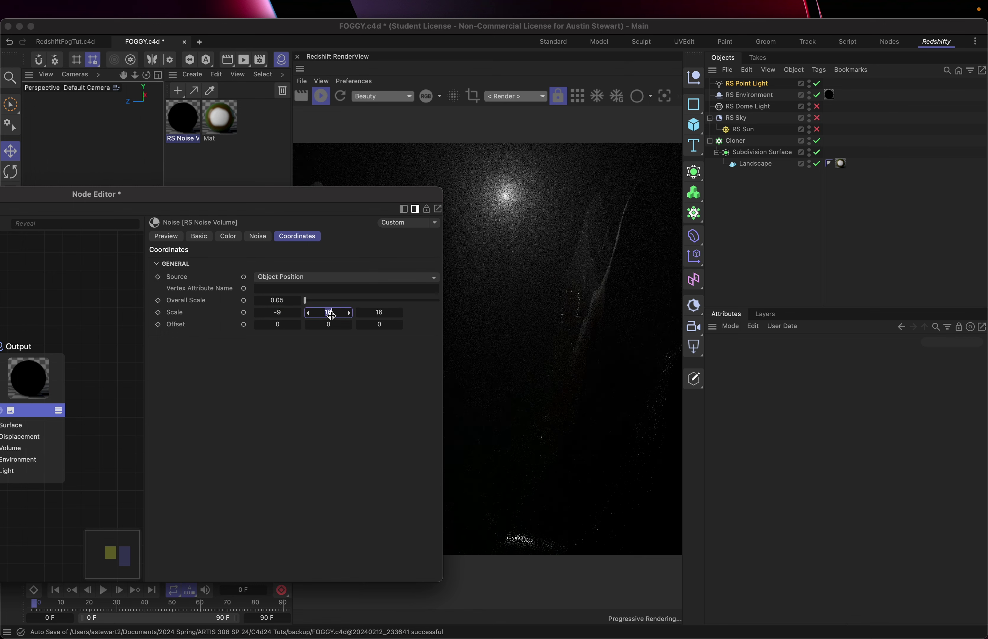
pyautogui.press('Return')
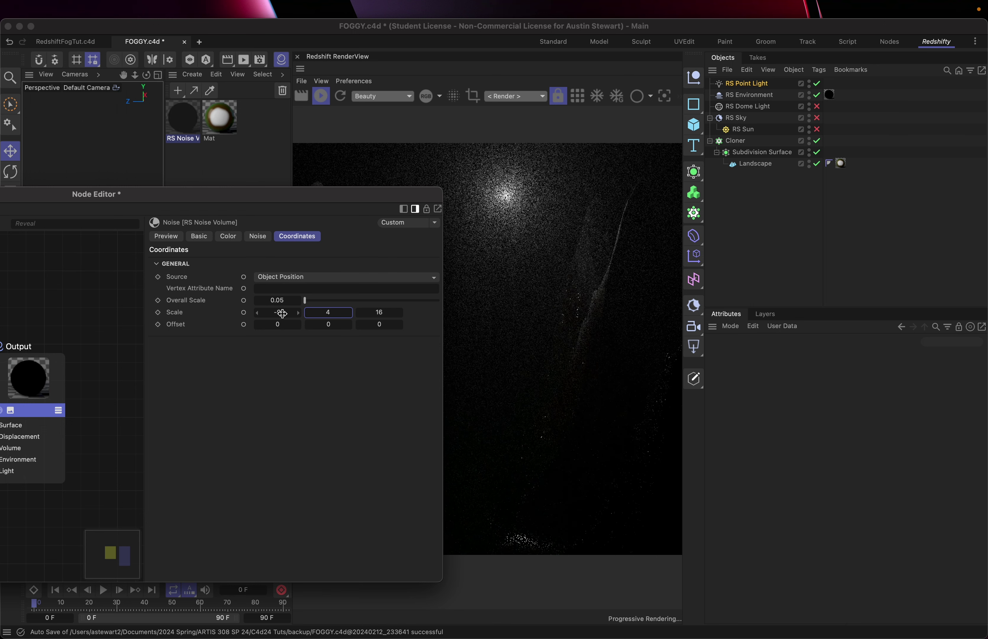
pyautogui.click(283, 312)
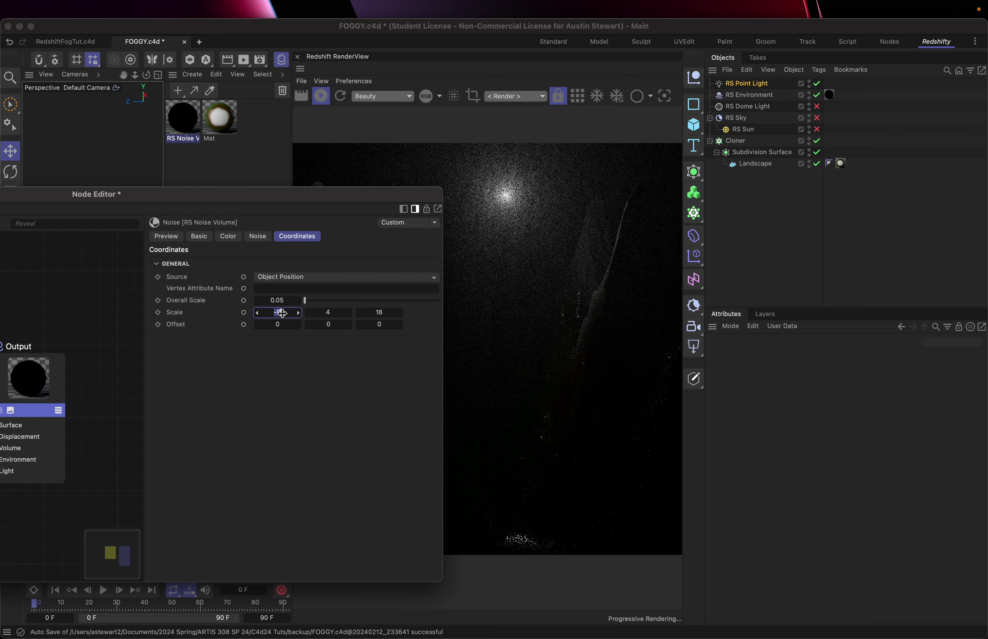
pyautogui.doubleClick(387, 316)
pyautogui.write('2')
pyautogui.press('Return')
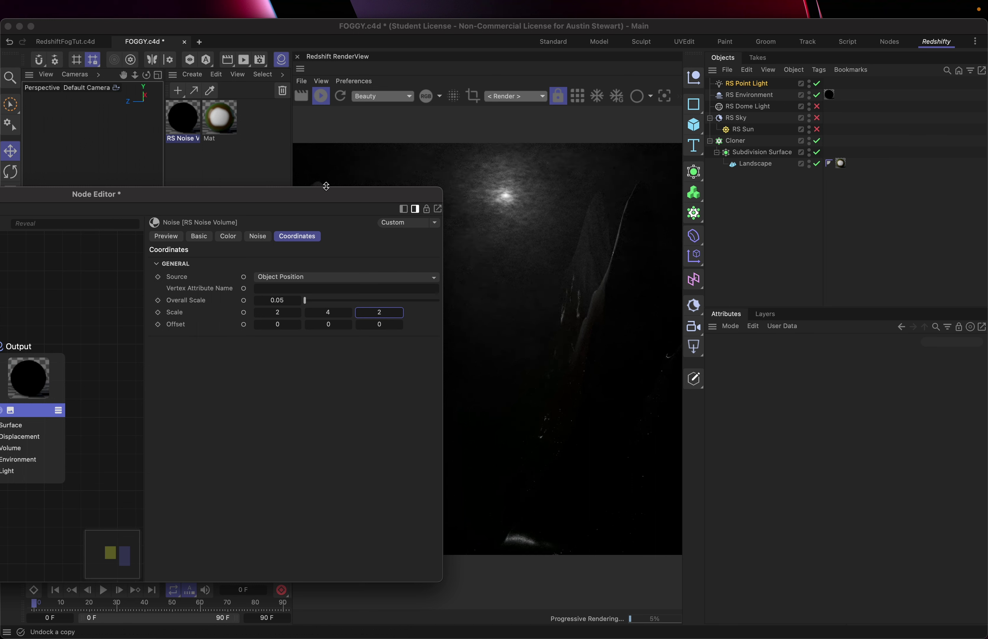
# - Dock the noise settings into the Node Editor and move it lower on screen
pyautogui.moveTo(306, 203); pyautogui.dragTo(153, 266)
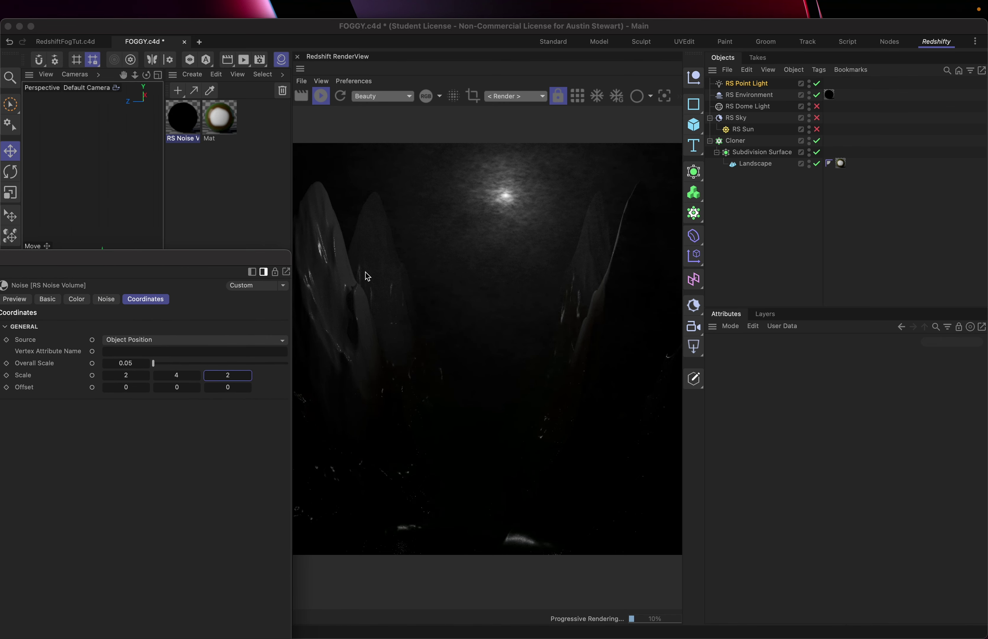
pyautogui.moveTo(203, 251); pyautogui.dragTo(560, 448)
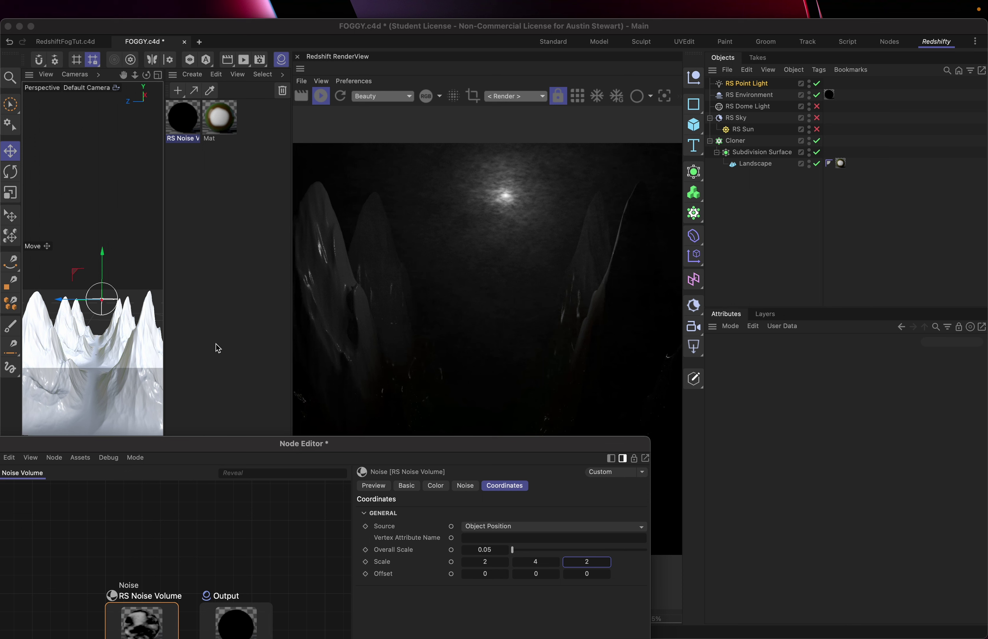
pyautogui.moveTo(178, 440); pyautogui.dragTo(336, 480)
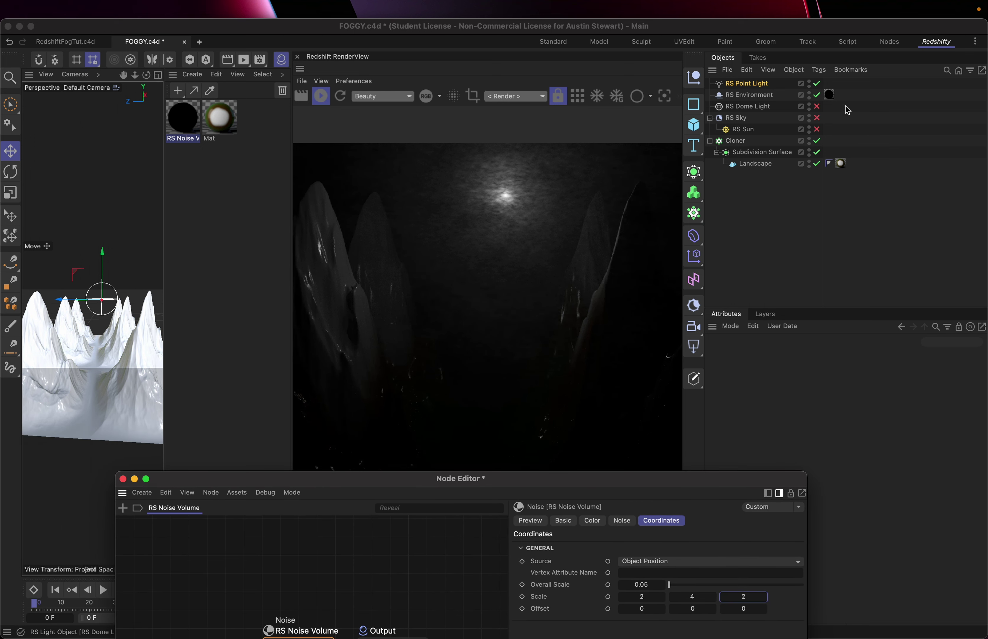
# - Disable the RS Environment fog and select the Landscape's material tag
pyautogui.click(816, 95)
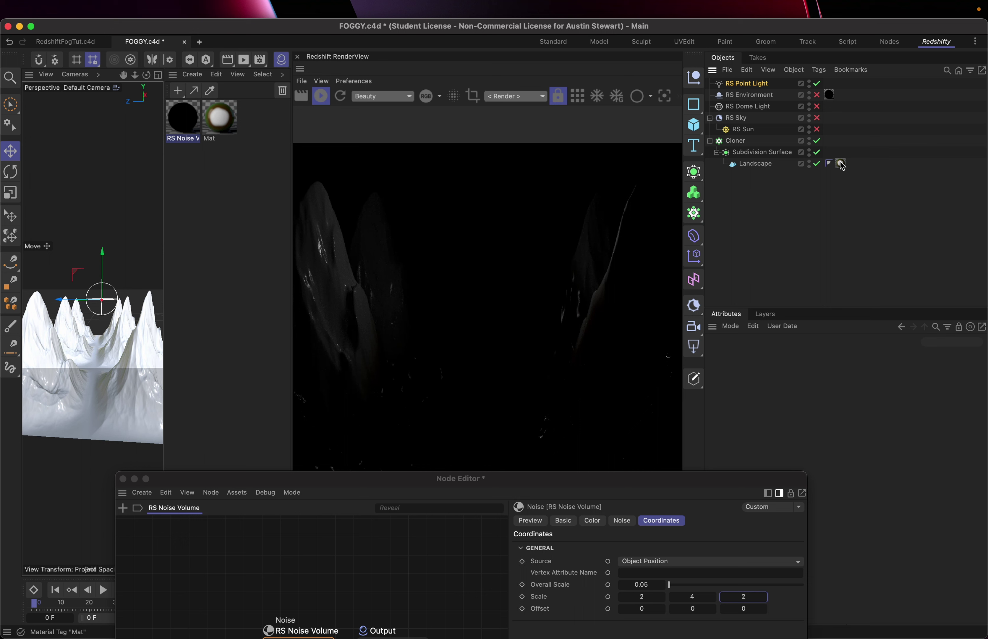
pyautogui.click(840, 164)
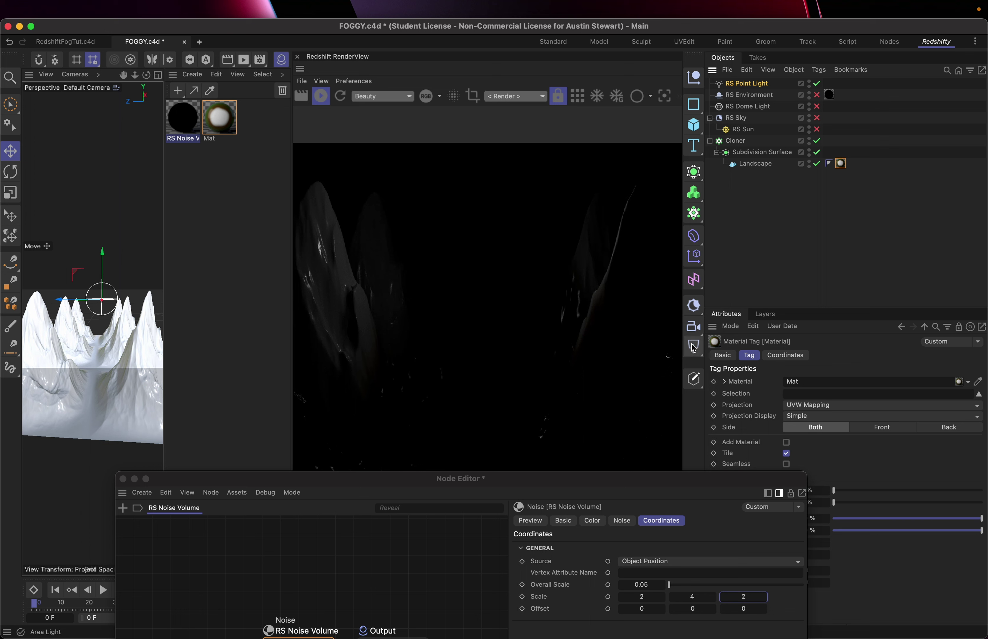
pyautogui.moveTo(693, 348); pyautogui.dragTo(737, 430)
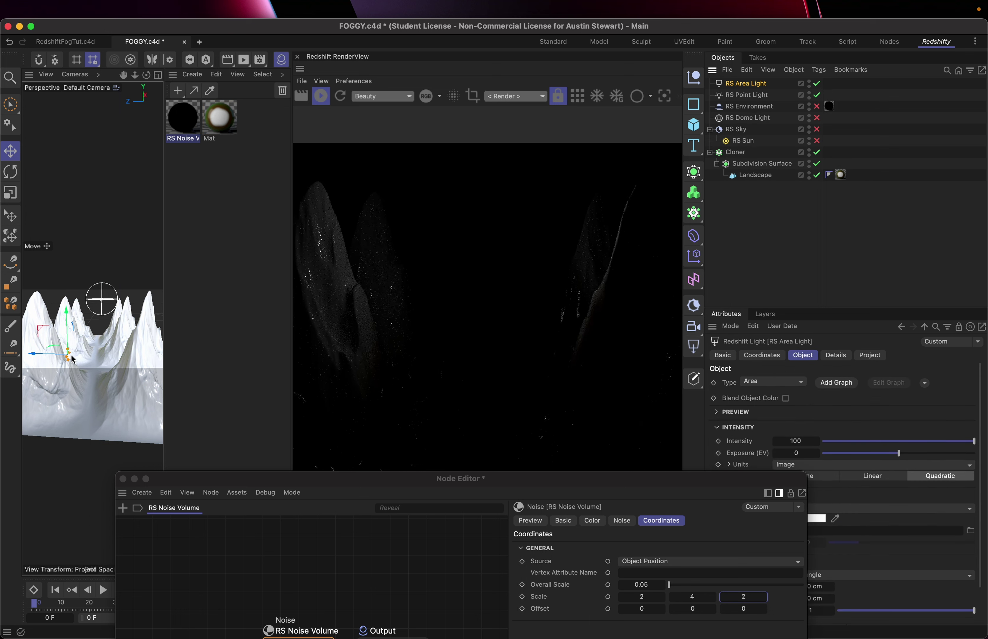
# - Raise the RS Area Light and set the RS Point Light's exposure to 2.321
pyautogui.moveTo(70, 317); pyautogui.dragTo(98, 299)
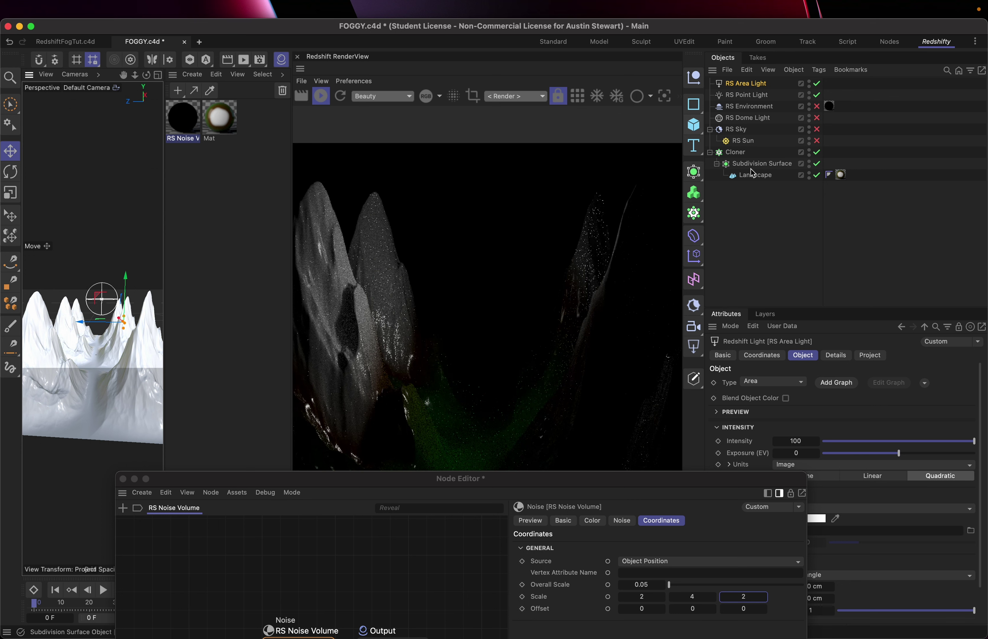
pyautogui.click(749, 95)
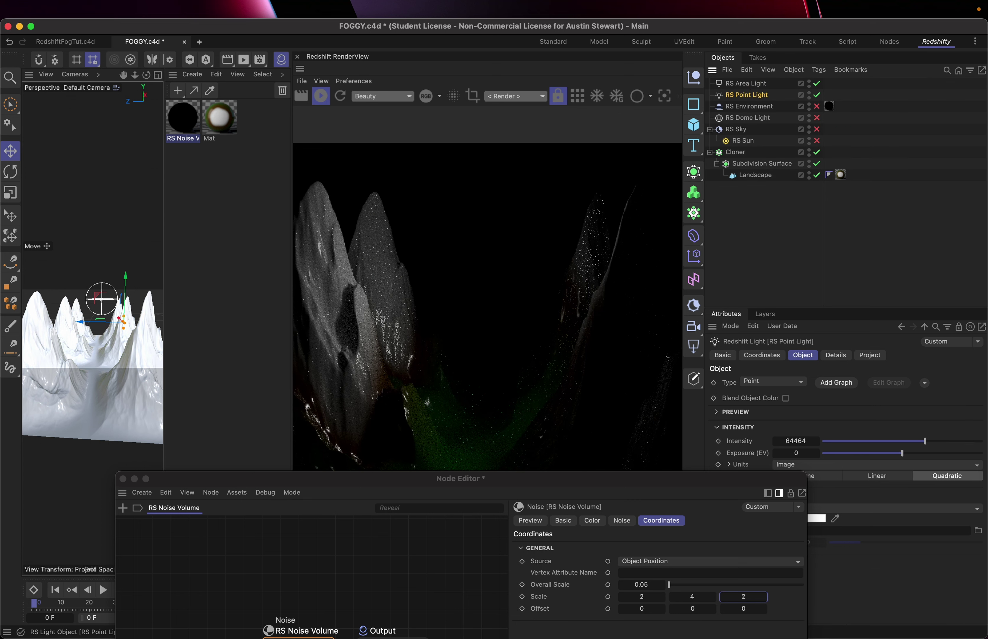
pyautogui.moveTo(686, 478); pyautogui.dragTo(542, 436)
pyautogui.moveTo(918, 454); pyautogui.dragTo(922, 454)
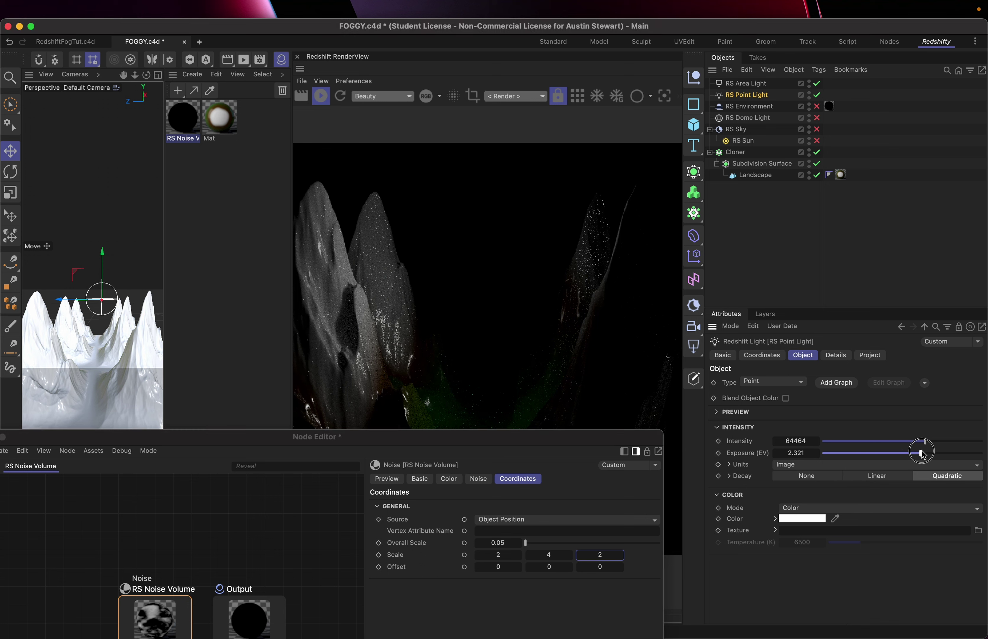
# - Disable the RS Area Light and enable the RS Environment fog
pyautogui.click(818, 83)
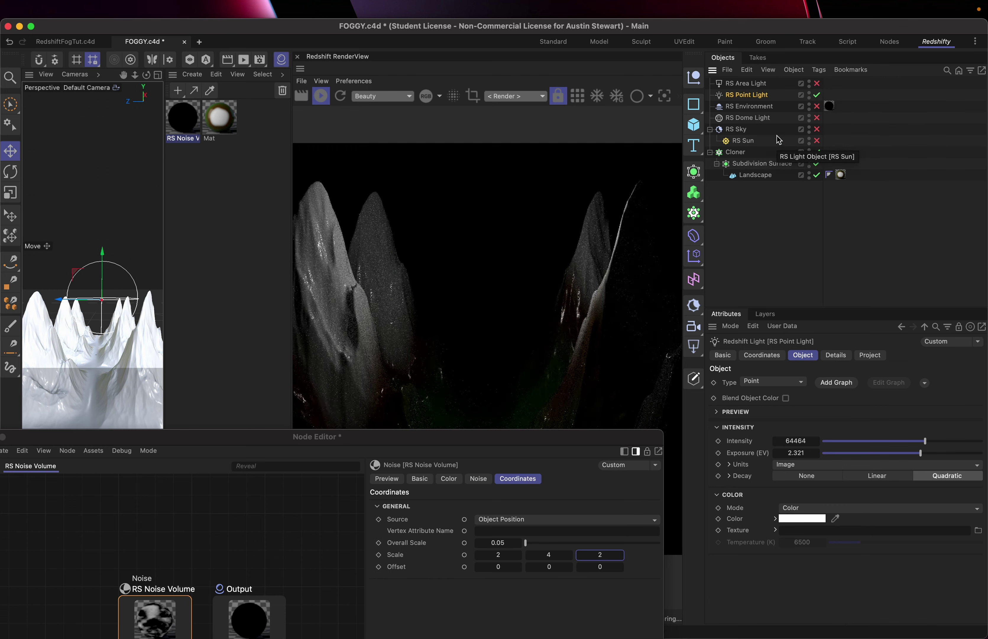
pyautogui.click(818, 106)
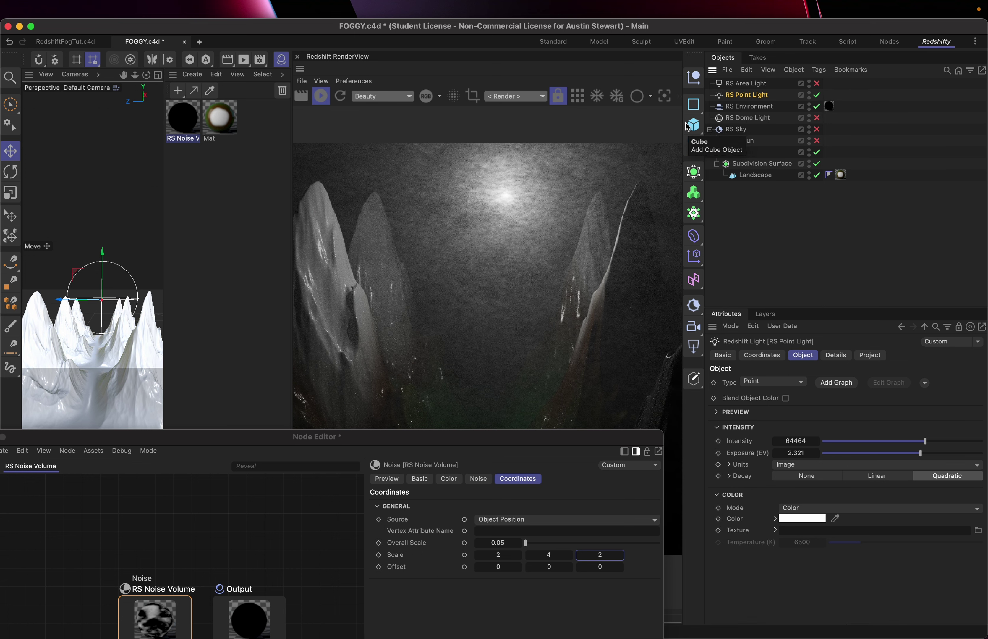
pyautogui.moveTo(444, 434); pyautogui.dragTo(278, 179)
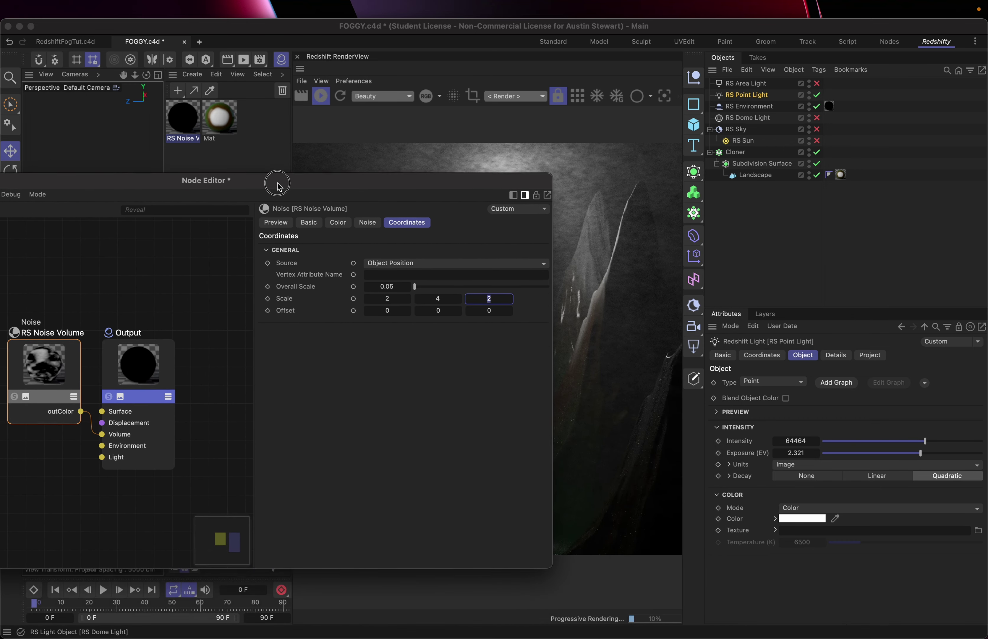
# - On the RS Noise Volume's Noise tab, set Complexity to 3 and Distortion Scale to 0.79
pyautogui.click(33, 371)
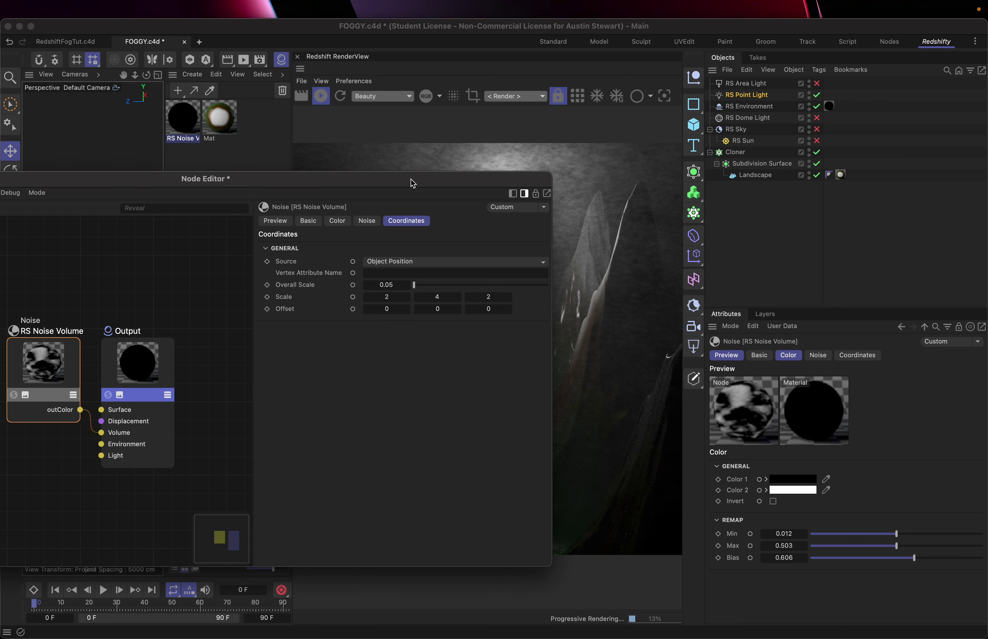
pyautogui.moveTo(410, 183); pyautogui.dragTo(384, 235)
pyautogui.click(341, 272)
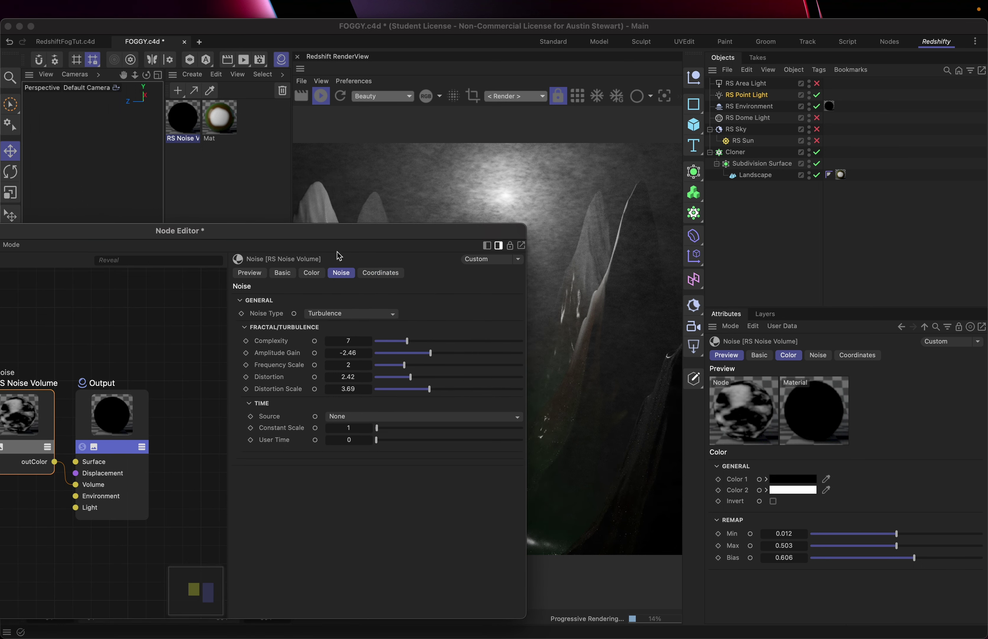
pyautogui.moveTo(361, 242); pyautogui.dragTo(179, 210)
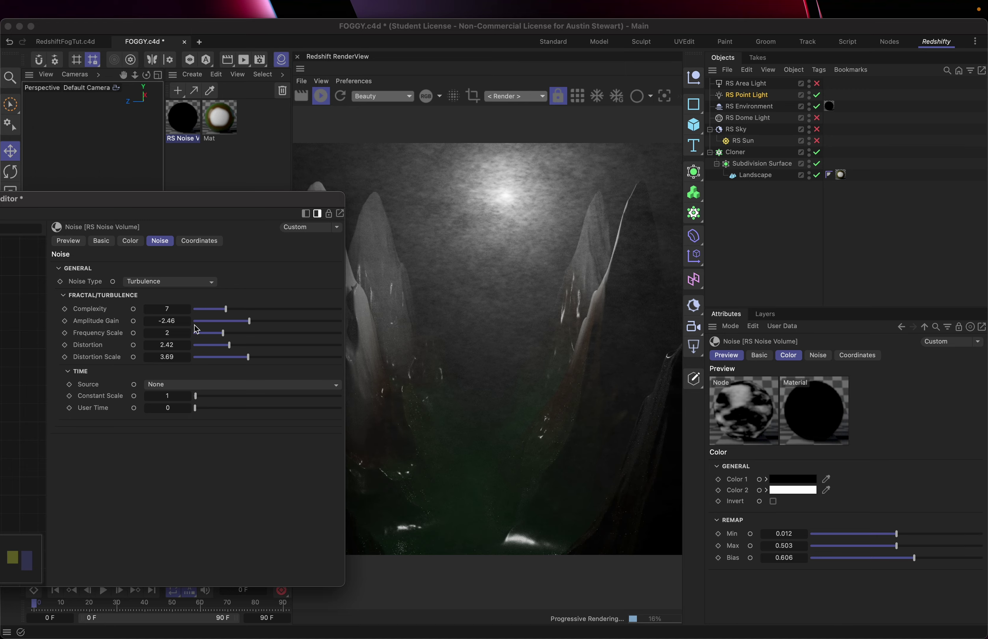
pyautogui.click(208, 310)
pyautogui.click(205, 358)
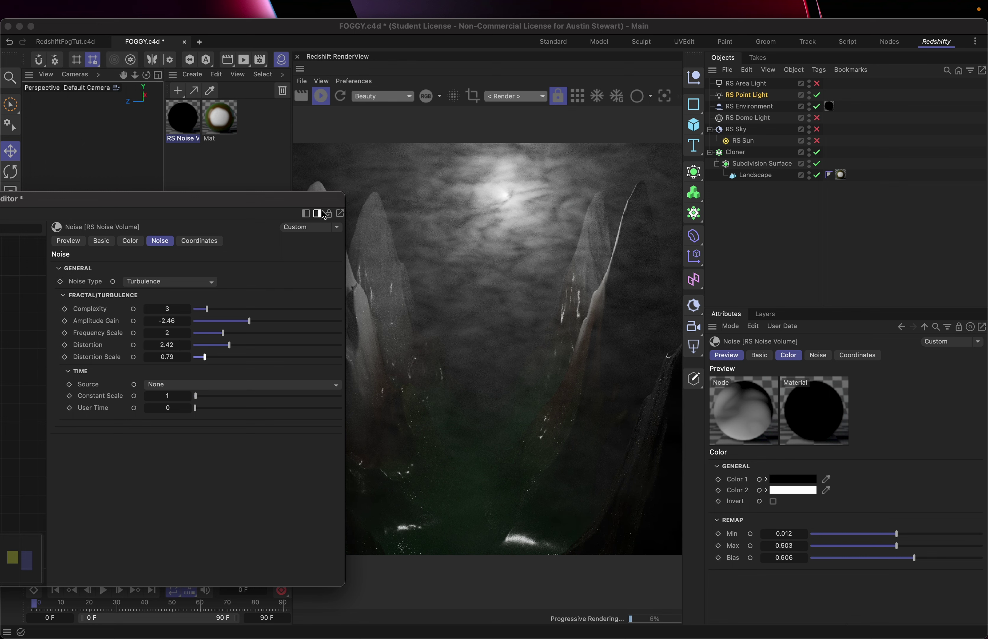
pyautogui.moveTo(282, 203); pyautogui.dragTo(254, 221)
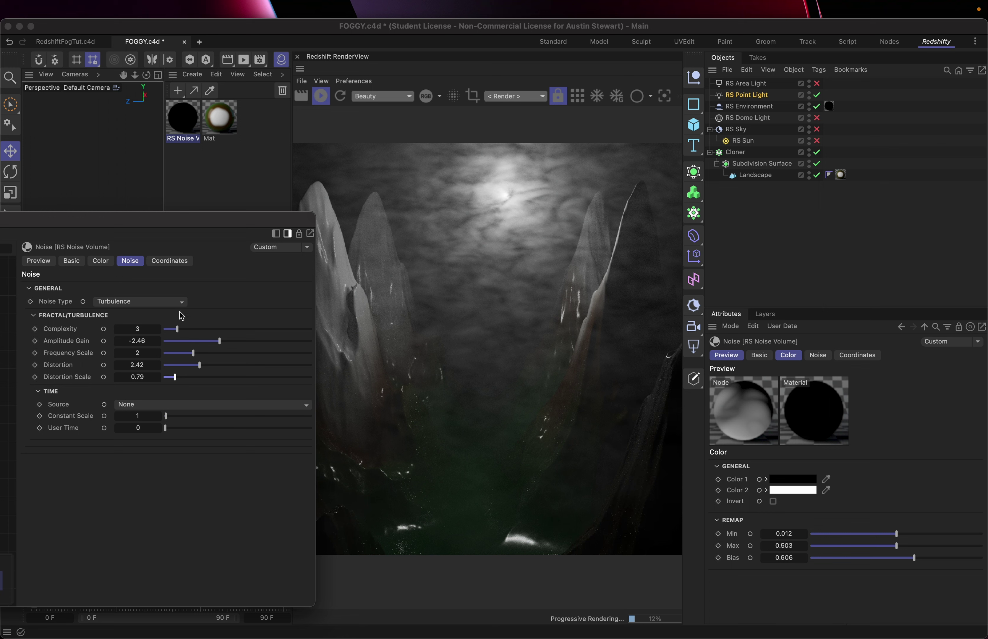
# - Set the fog noise Distortion to 0 and Amplitude Gain to -2.16
pyautogui.click(185, 366)
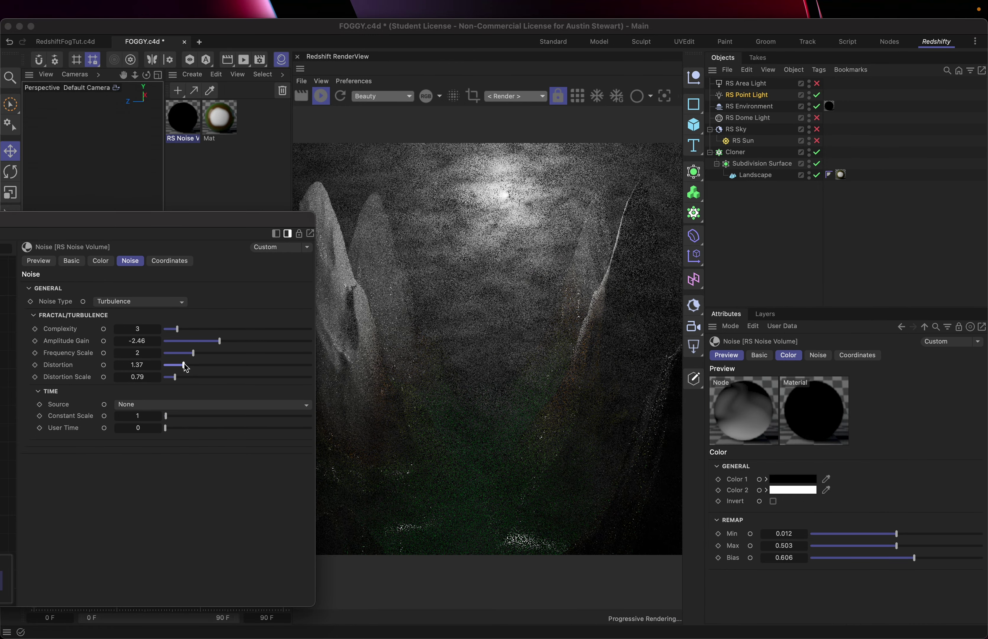
pyautogui.moveTo(185, 367); pyautogui.dragTo(148, 363)
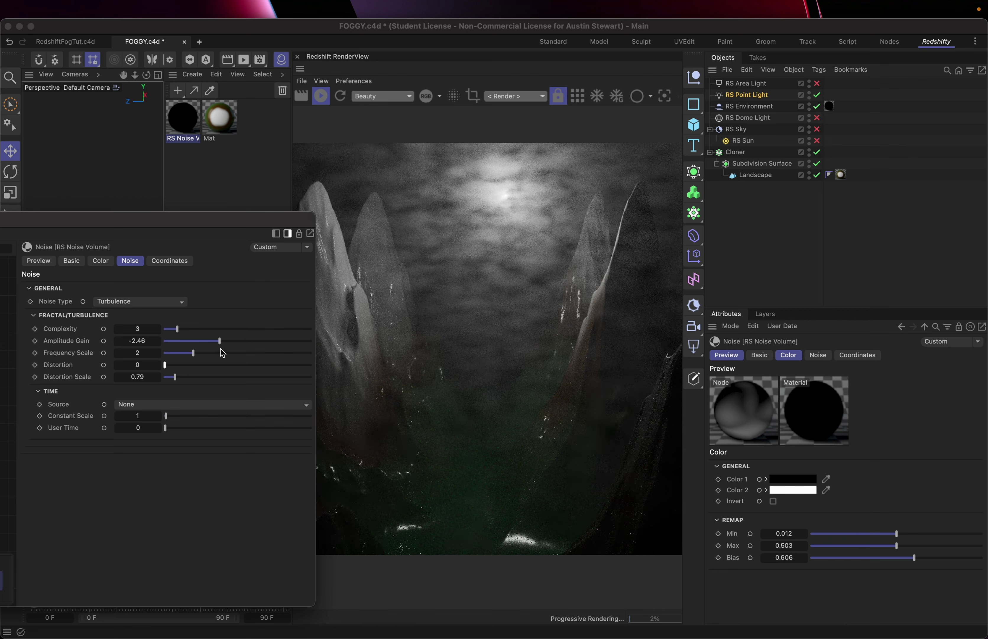
pyautogui.moveTo(214, 345); pyautogui.dragTo(245, 346)
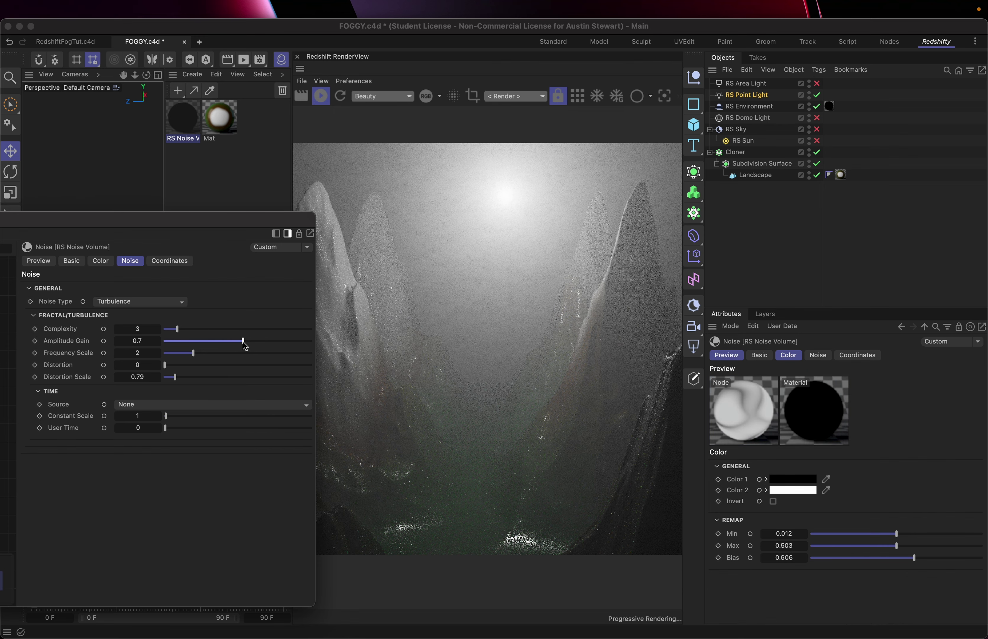
pyautogui.moveTo(245, 346); pyautogui.dragTo(223, 343)
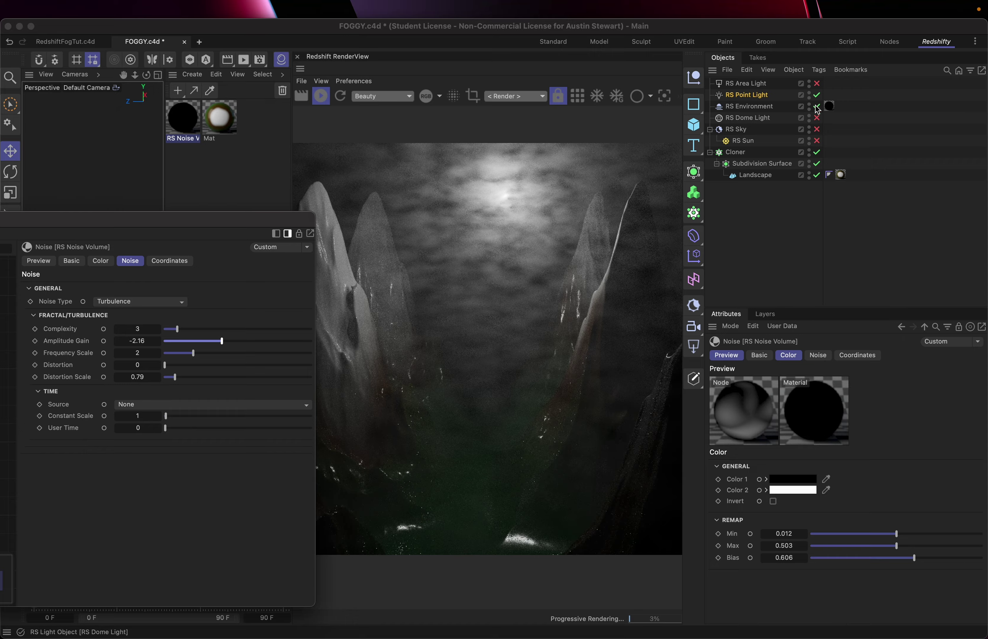
# - Turn on the RS Area Light and toggle the RS Point Light off and back on
pyautogui.click(818, 84)
pyautogui.click(818, 95)
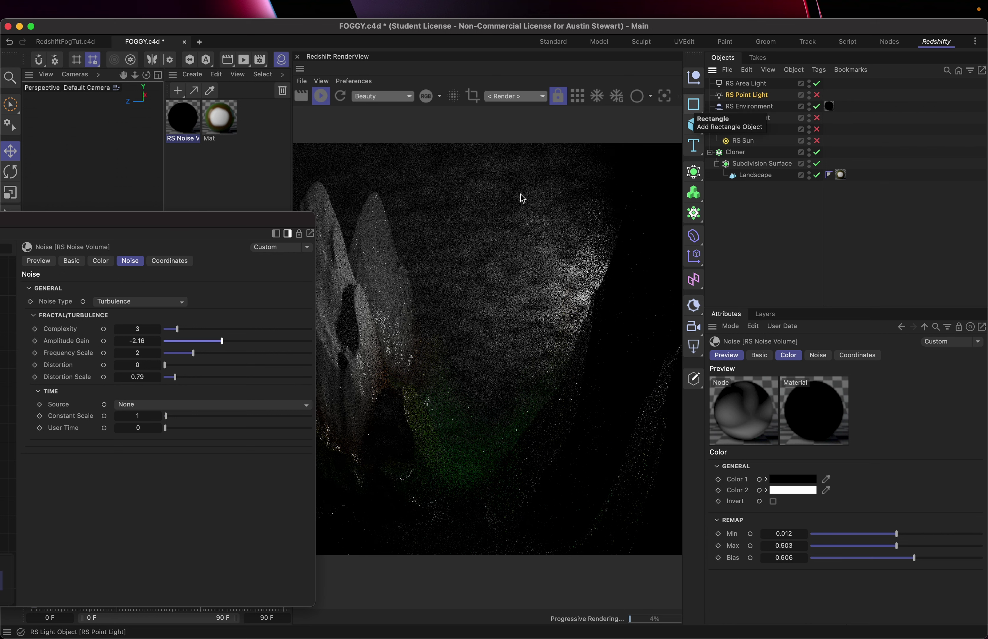
pyautogui.click(817, 96)
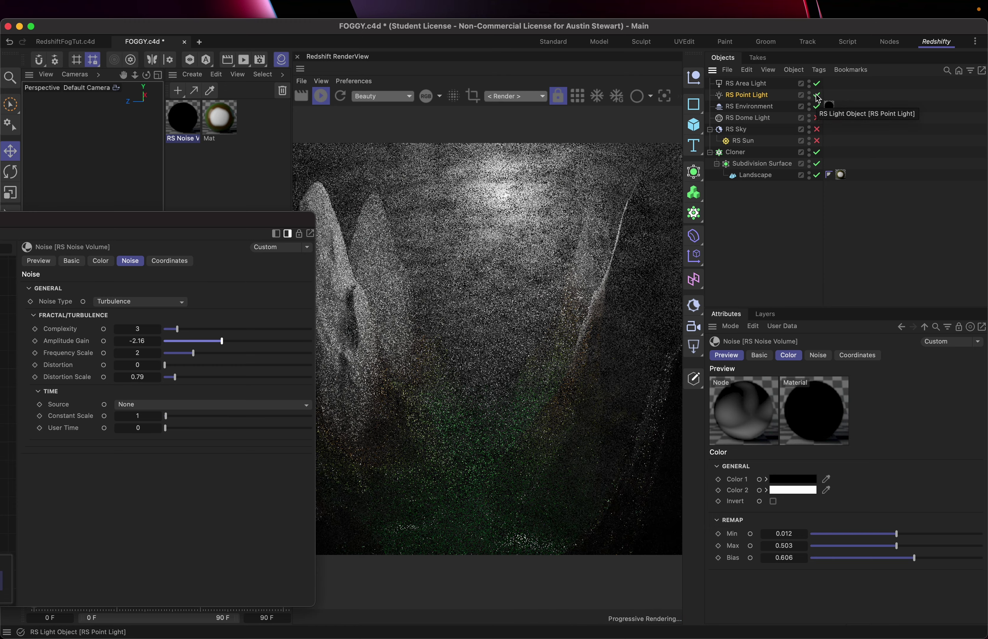
pyautogui.click(766, 98)
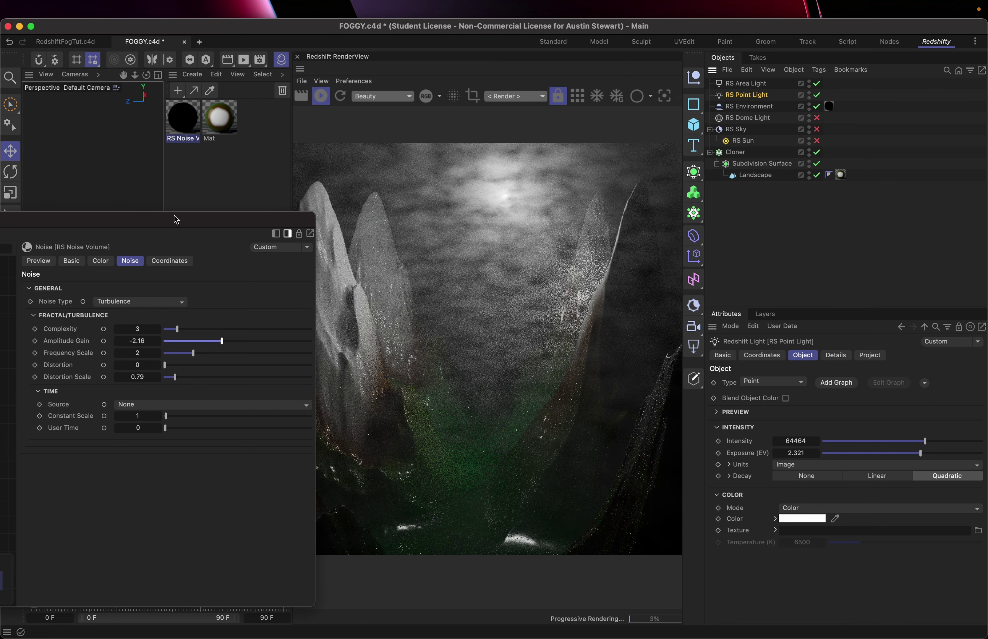
pyautogui.moveTo(180, 216); pyautogui.dragTo(264, 122)
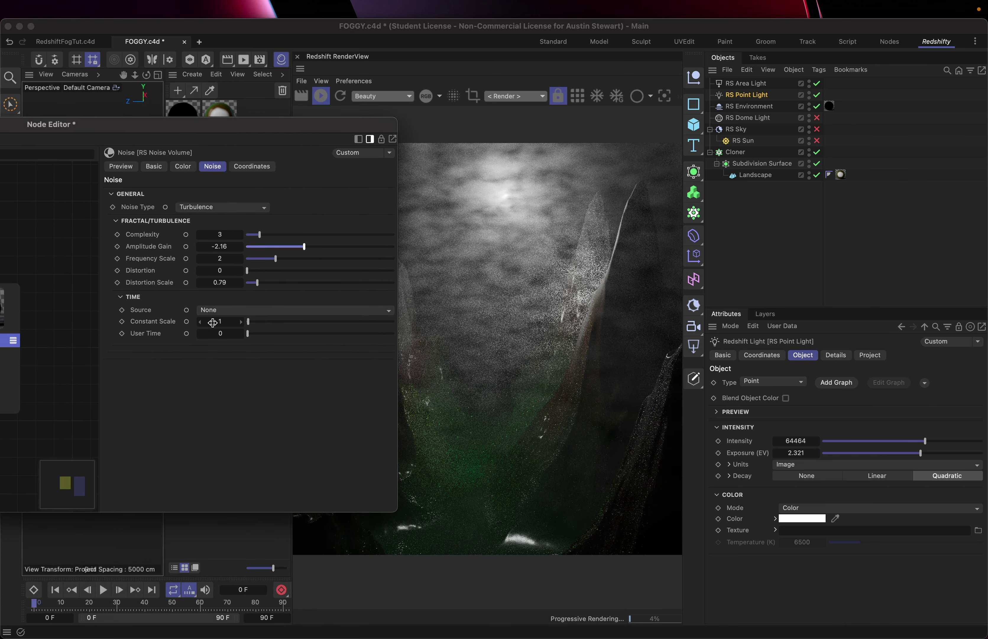
pyautogui.click(183, 168)
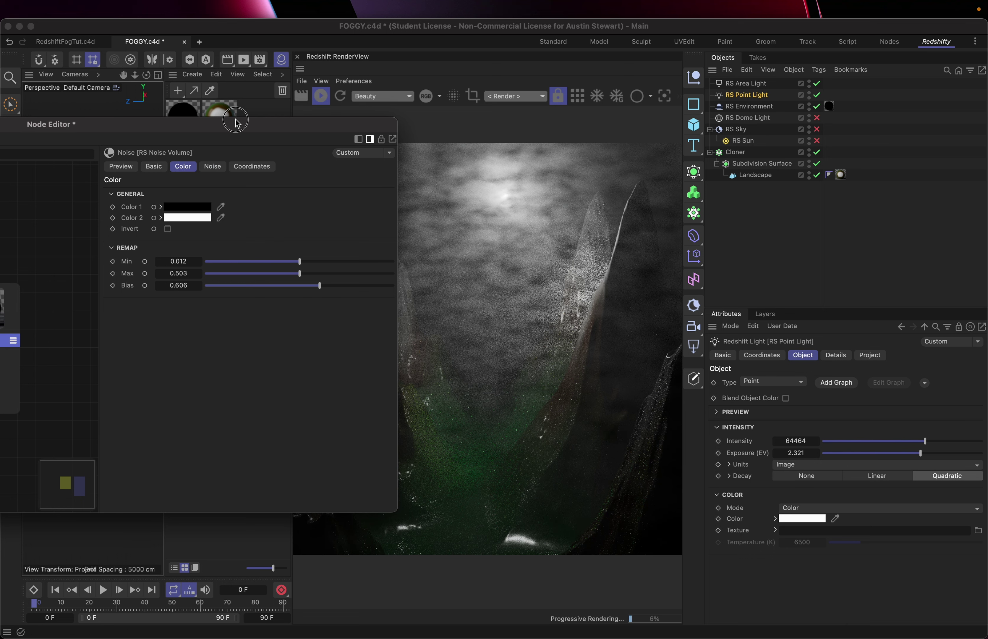
# - Set the fog noise's Color 2 to a dark red, RGB 77, 28, 28
pyautogui.moveTo(238, 122); pyautogui.dragTo(231, 173)
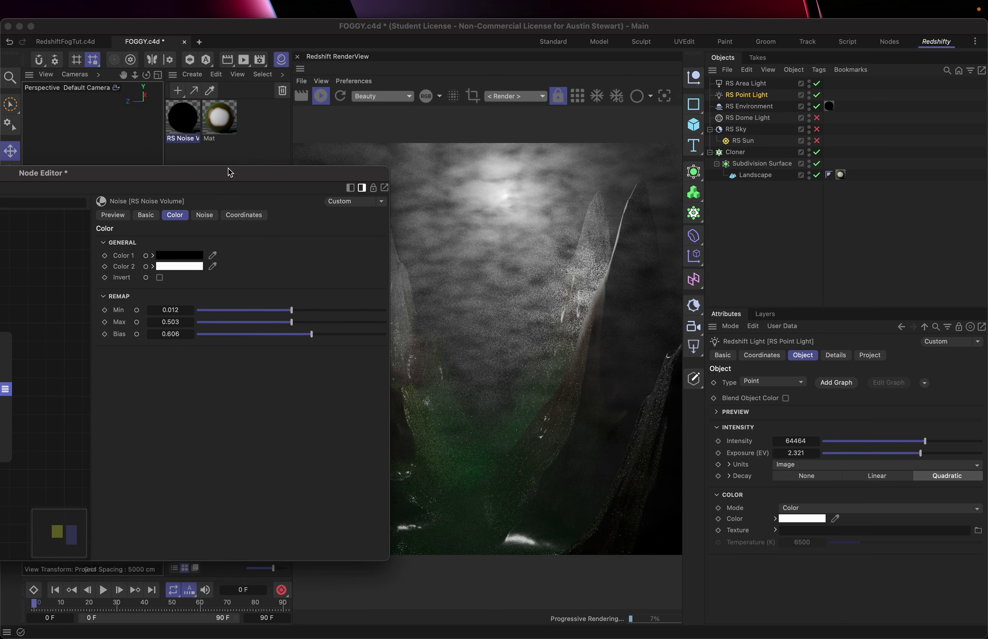
pyautogui.click(181, 255)
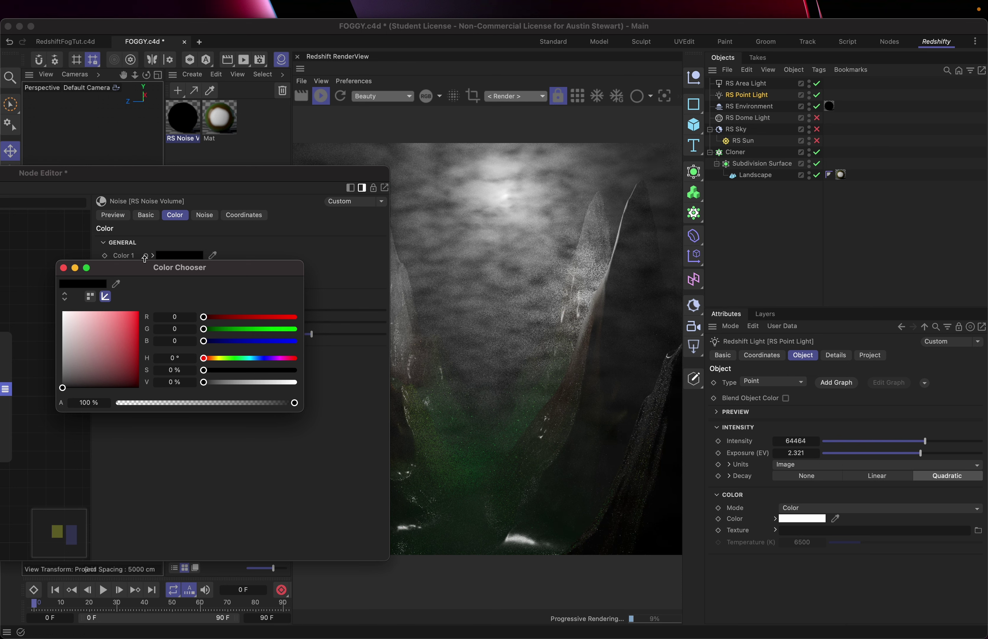
pyautogui.moveTo(135, 269); pyautogui.dragTo(283, 283)
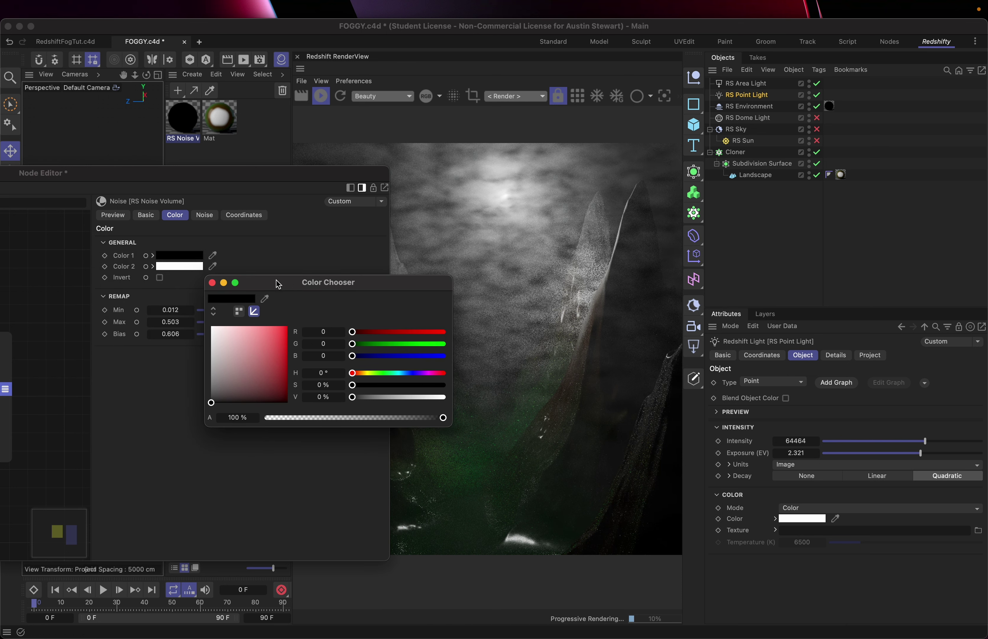
pyautogui.click(212, 282)
pyautogui.click(185, 266)
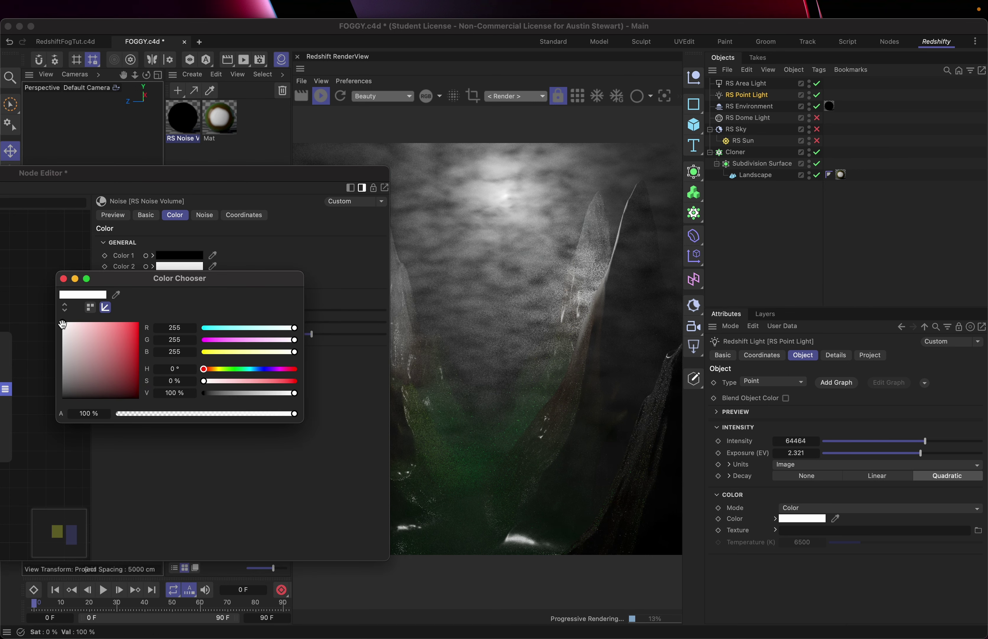
pyautogui.moveTo(63, 323); pyautogui.dragTo(62, 344)
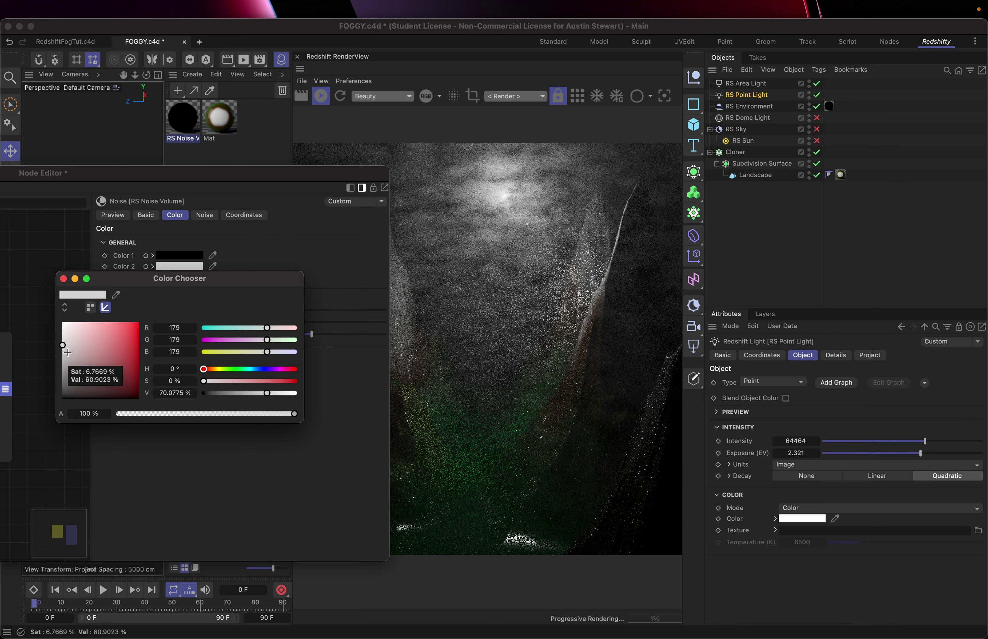
pyautogui.moveTo(63, 349); pyautogui.dragTo(63, 378)
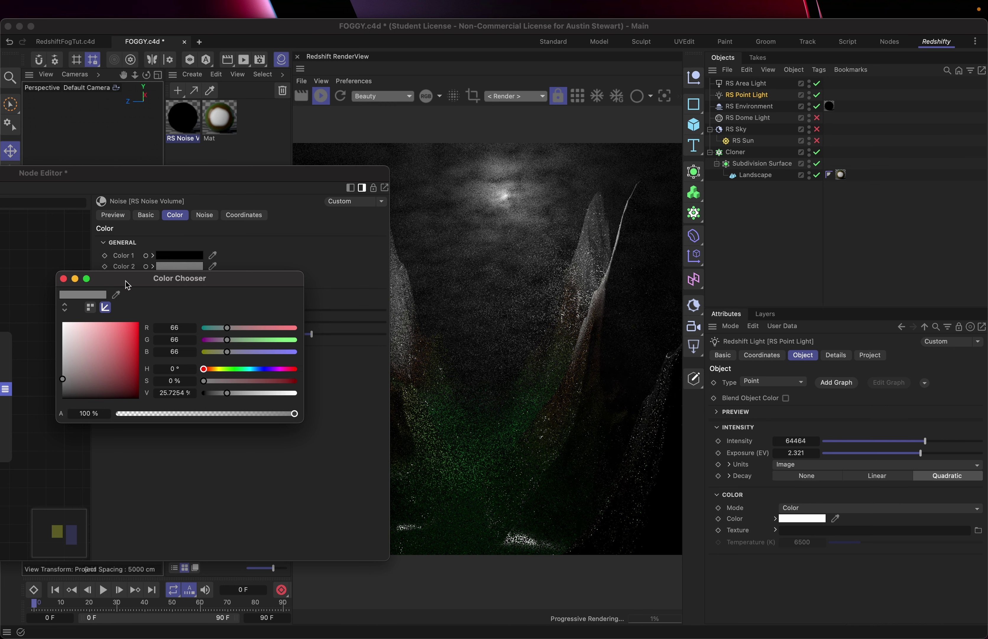
pyautogui.moveTo(130, 284); pyautogui.dragTo(250, 344)
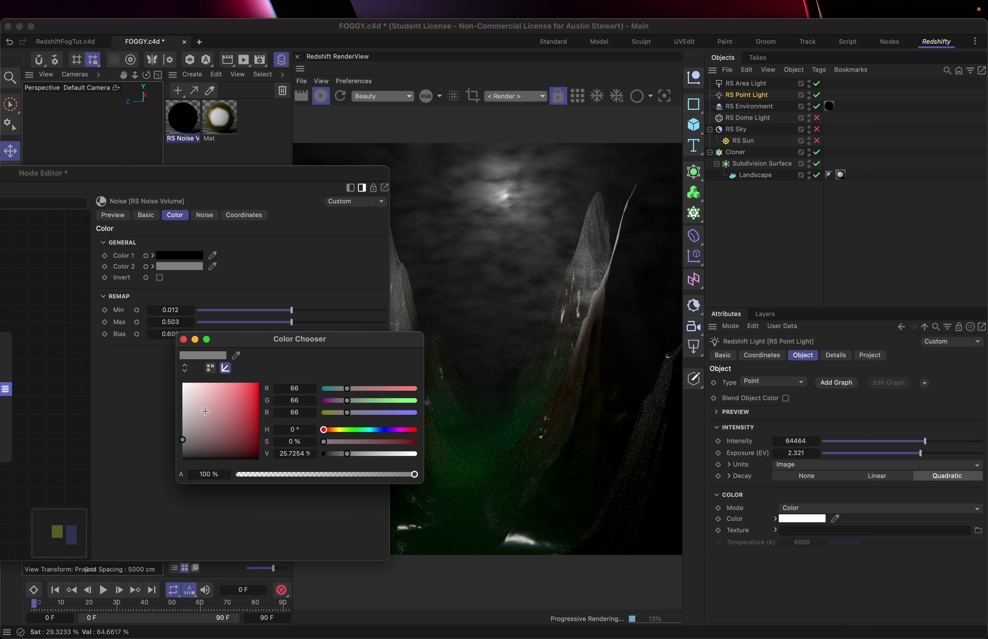
pyautogui.click(231, 436)
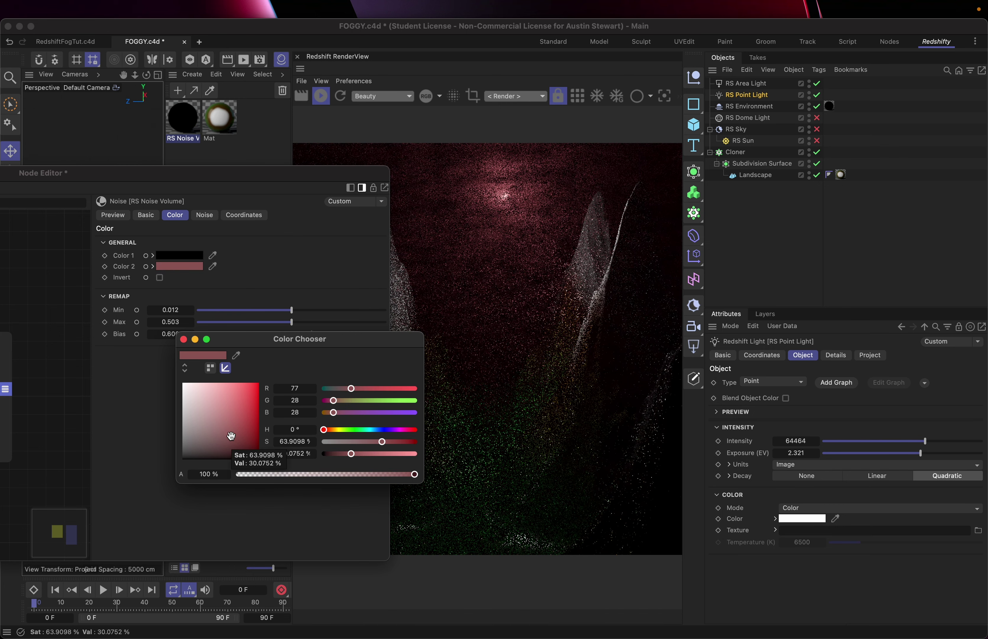
pyautogui.moveTo(251, 341); pyautogui.dragTo(213, 383)
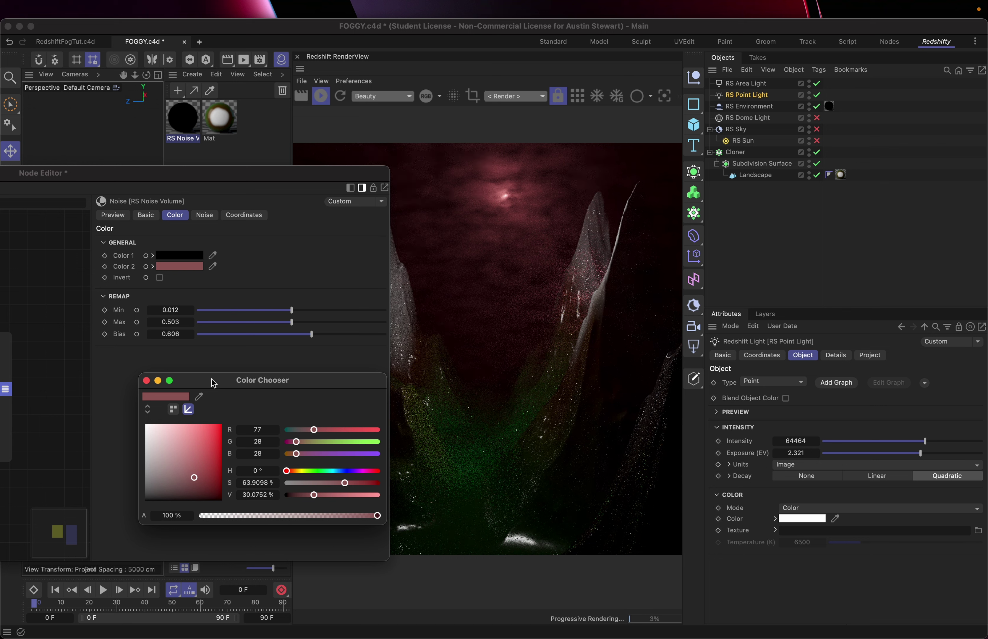
pyautogui.click(195, 265)
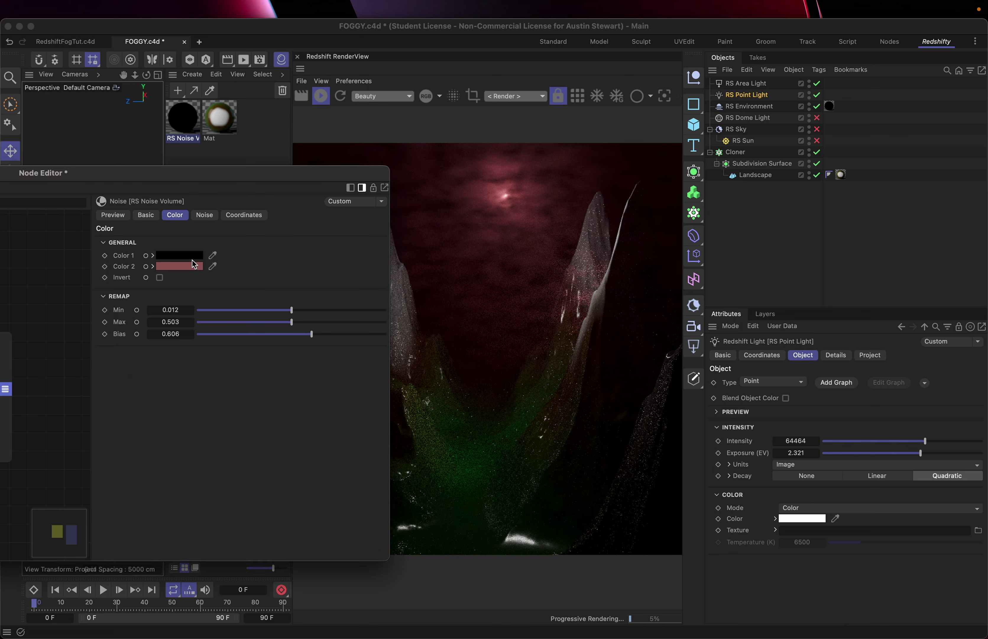
pyautogui.click(195, 265)
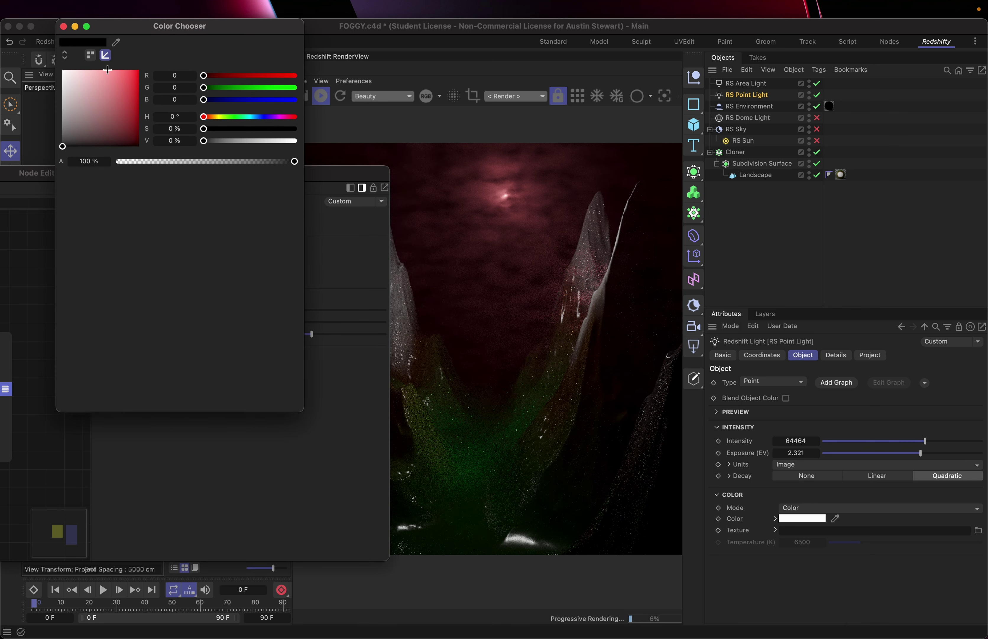
# - Change fog Color 1 to a dark teal at hue 185° (RGB 12, 47, 50)
pyautogui.click(64, 27)
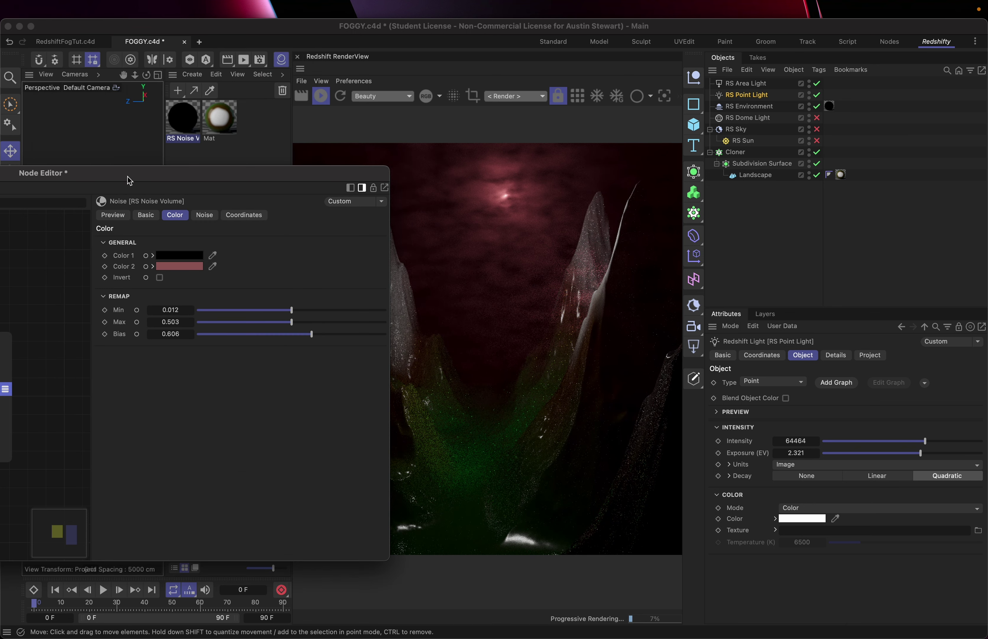
pyautogui.click(173, 256)
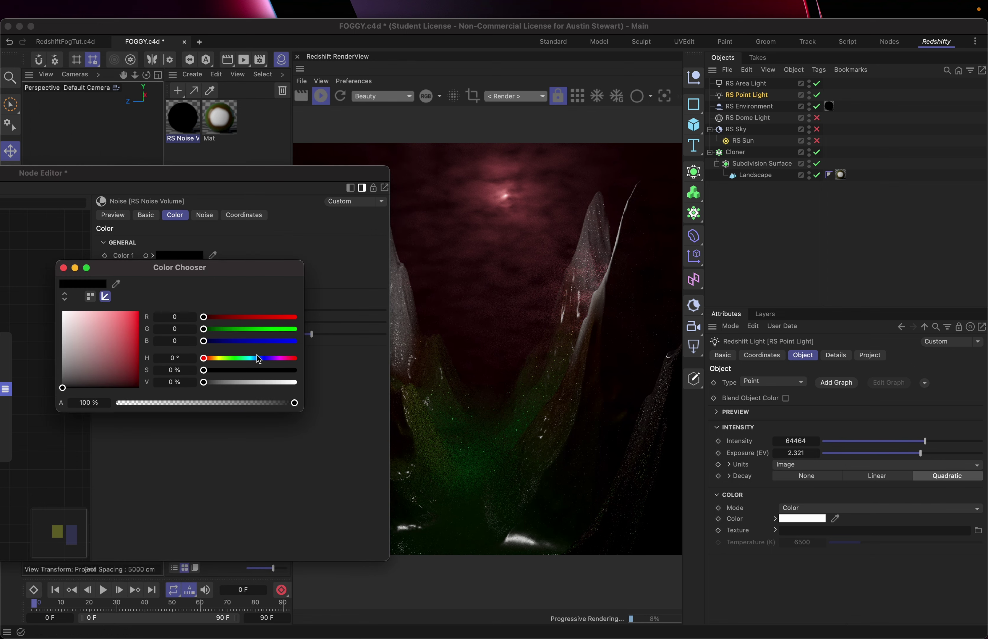
pyautogui.moveTo(255, 359); pyautogui.dragTo(252, 360)
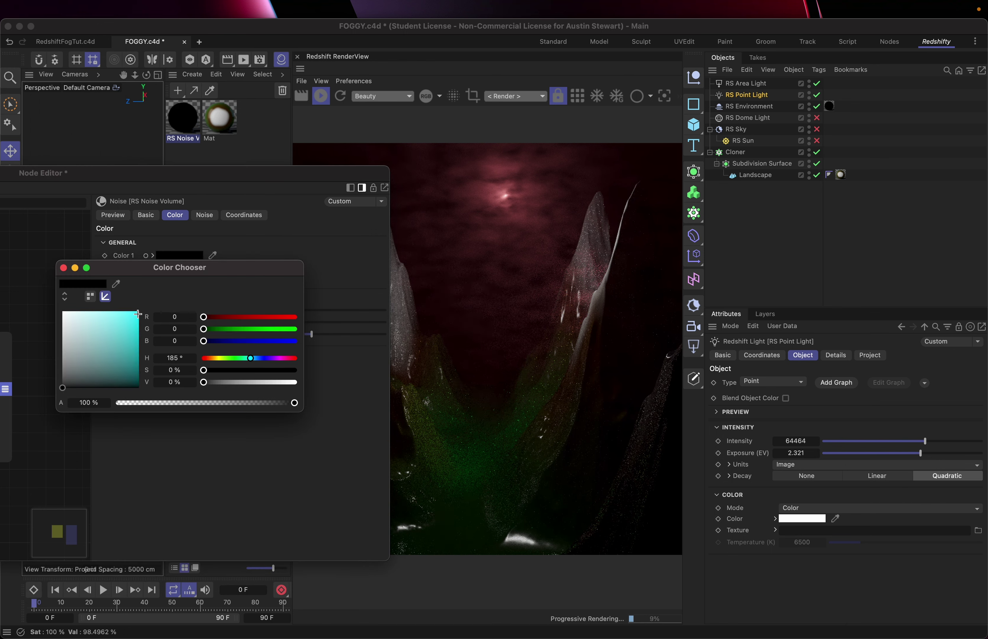
pyautogui.click(119, 326)
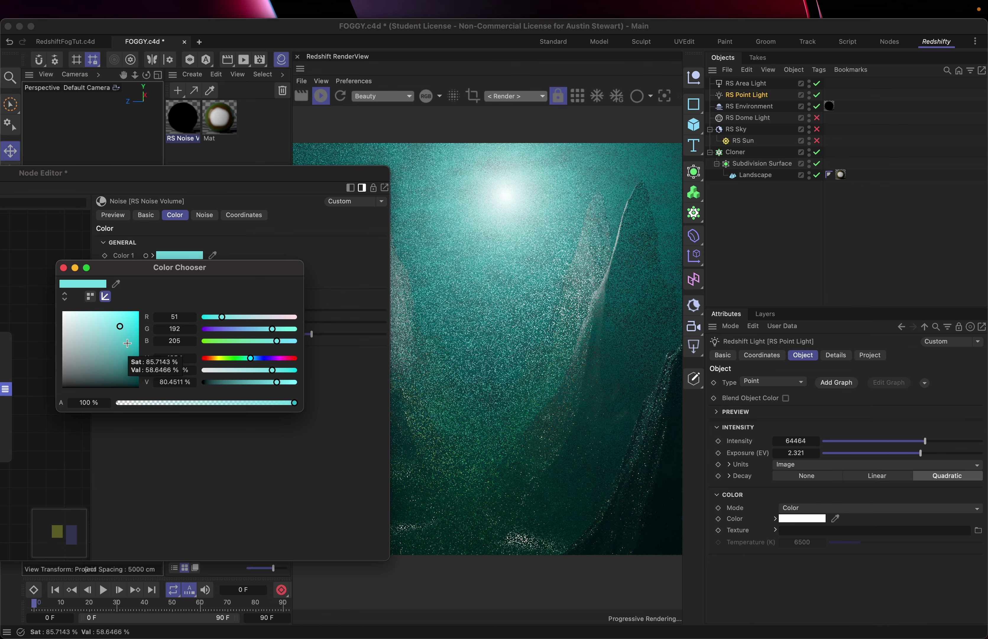
pyautogui.click(111, 344)
pyautogui.click(126, 377)
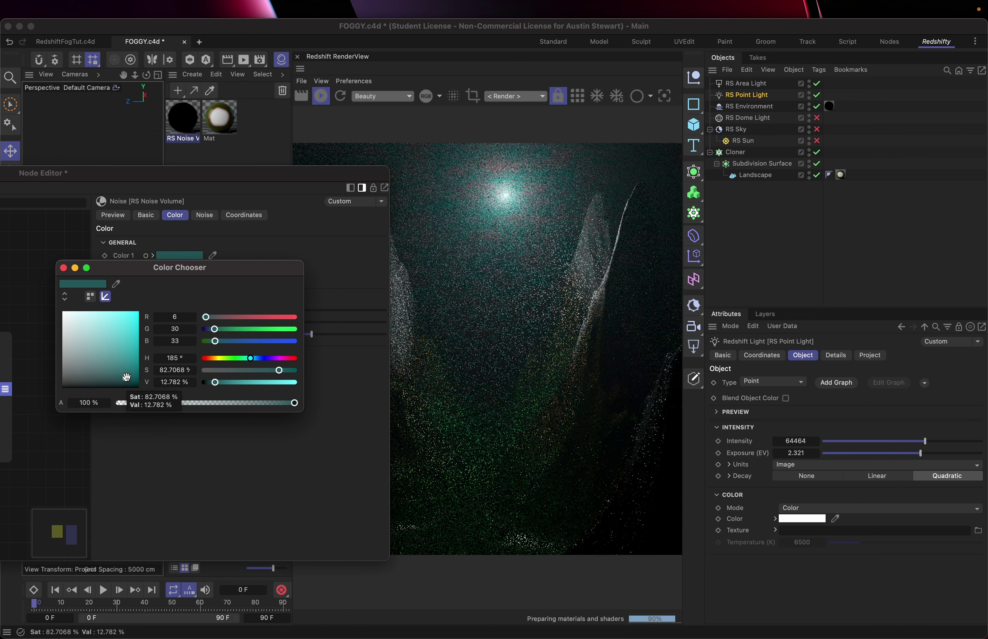
pyautogui.click(137, 372)
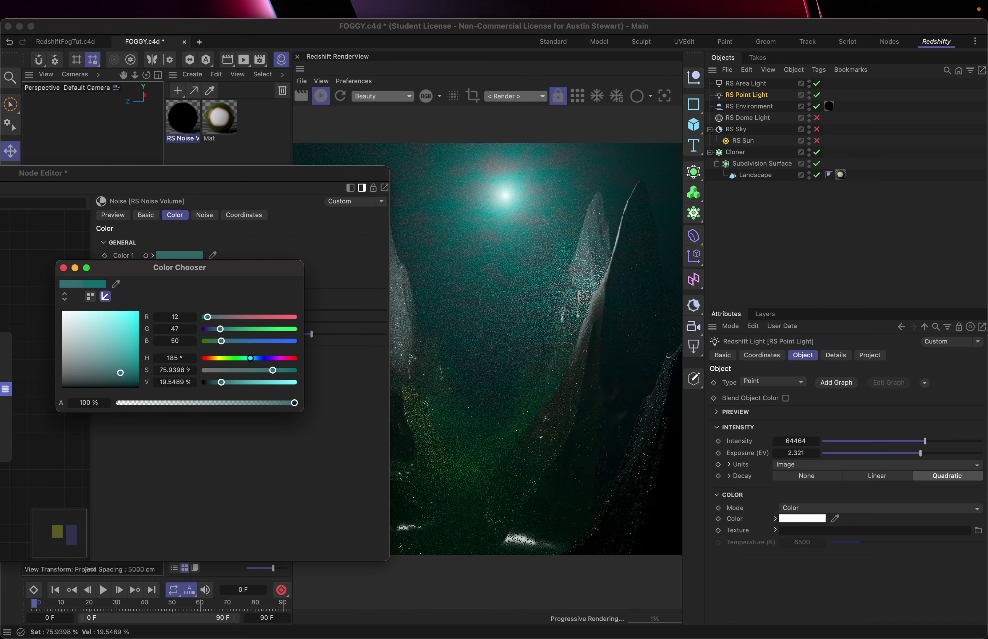
pyautogui.click(120, 372)
pyautogui.moveTo(126, 268); pyautogui.dragTo(197, 384)
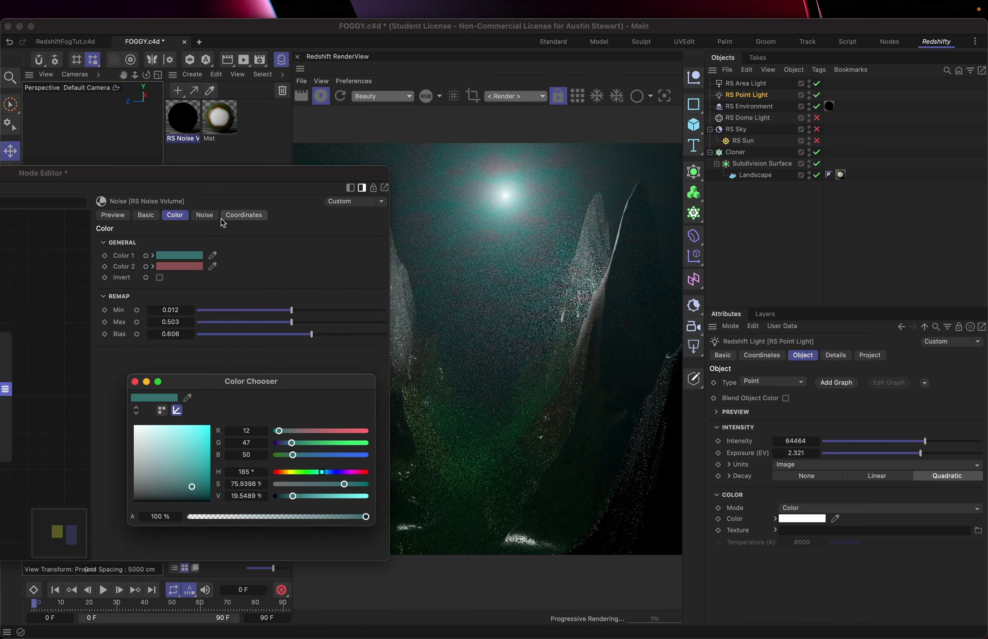
pyautogui.moveTo(216, 172); pyautogui.dragTo(260, 169)
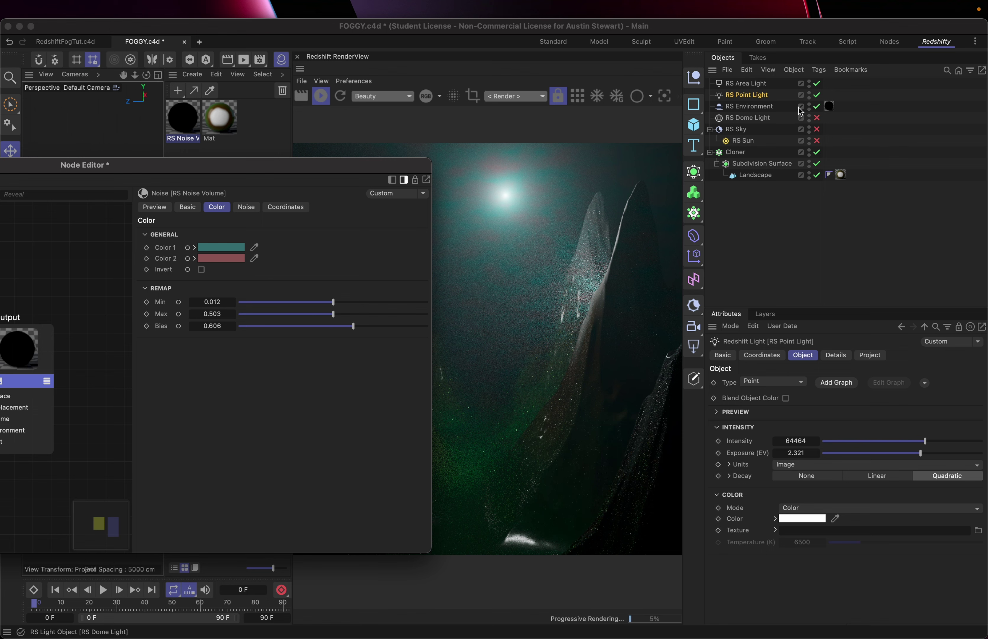
# - Disable the RS Area and Point lights and enable the RS Dome Light
pyautogui.click(817, 95)
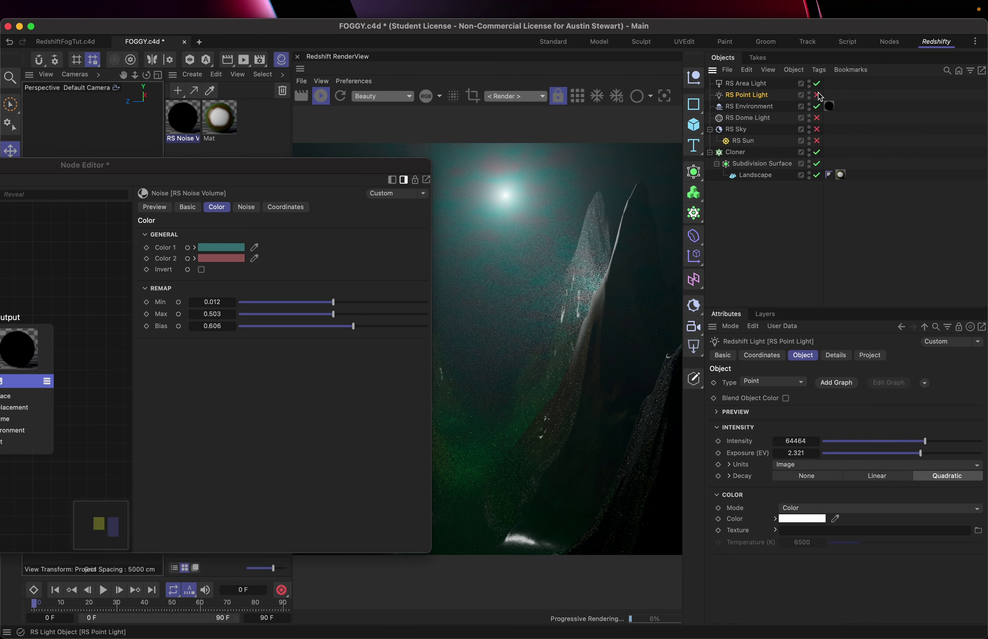
pyautogui.click(817, 83)
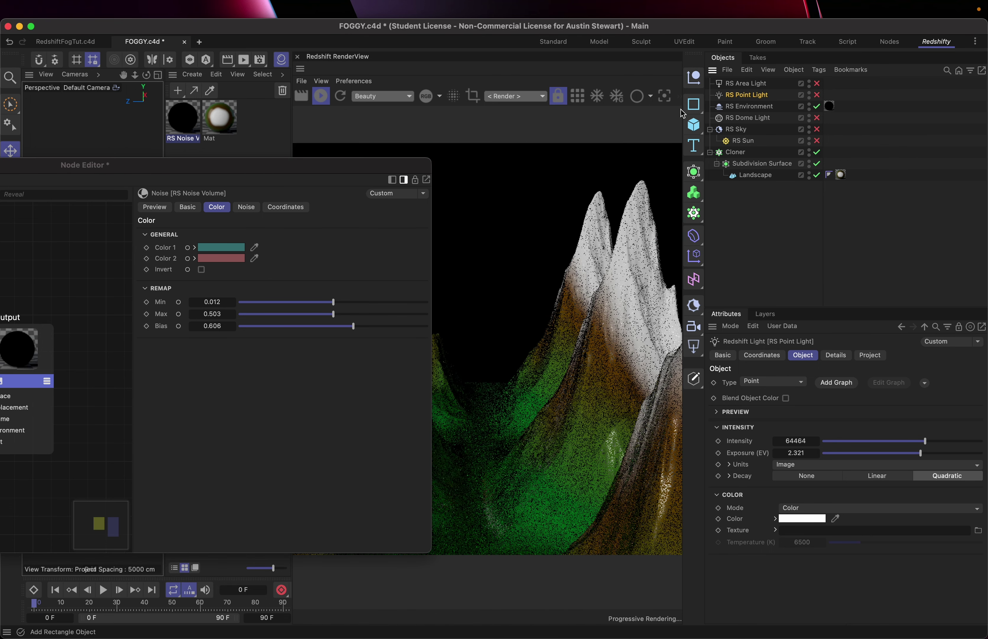
pyautogui.click(818, 118)
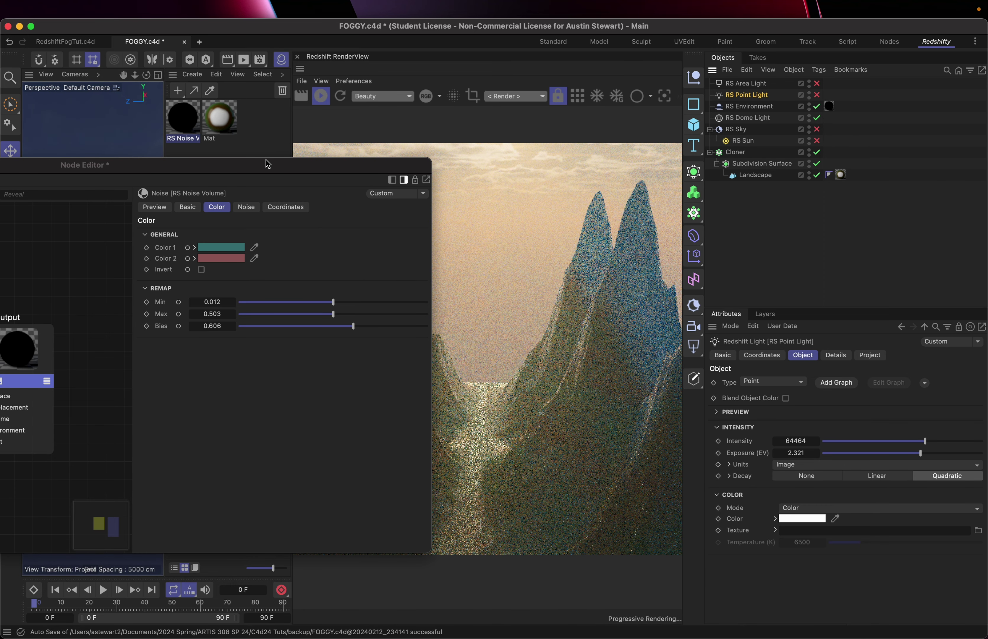
pyautogui.moveTo(266, 162); pyautogui.dragTo(115, 360)
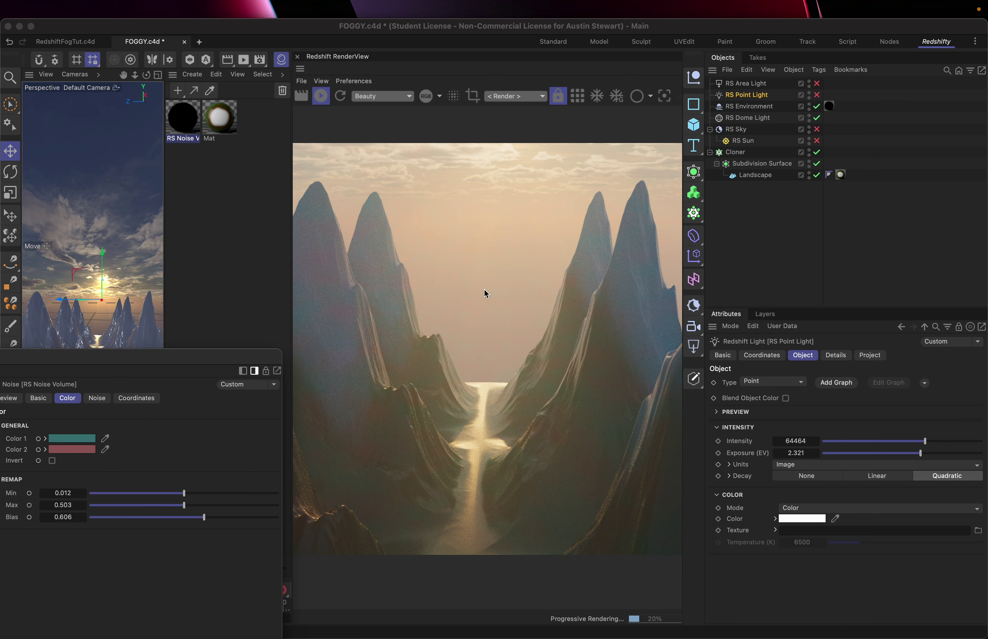
# - Briefly try white as fog Color 1, then close the picker
pyautogui.moveTo(164, 355); pyautogui.dragTo(492, 267)
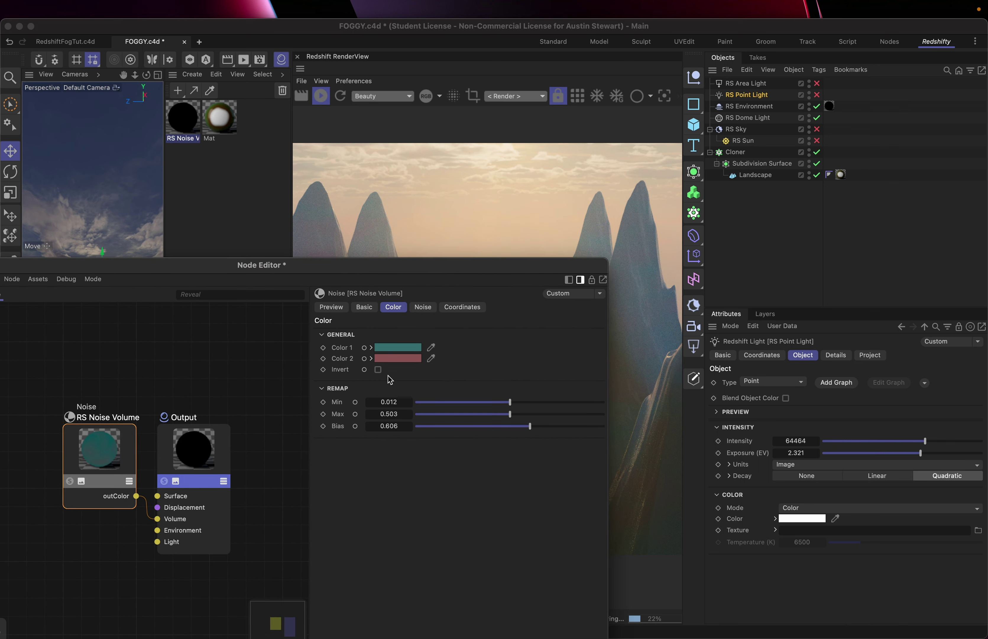
pyautogui.click(396, 347)
pyautogui.moveTo(344, 404); pyautogui.dragTo(281, 479)
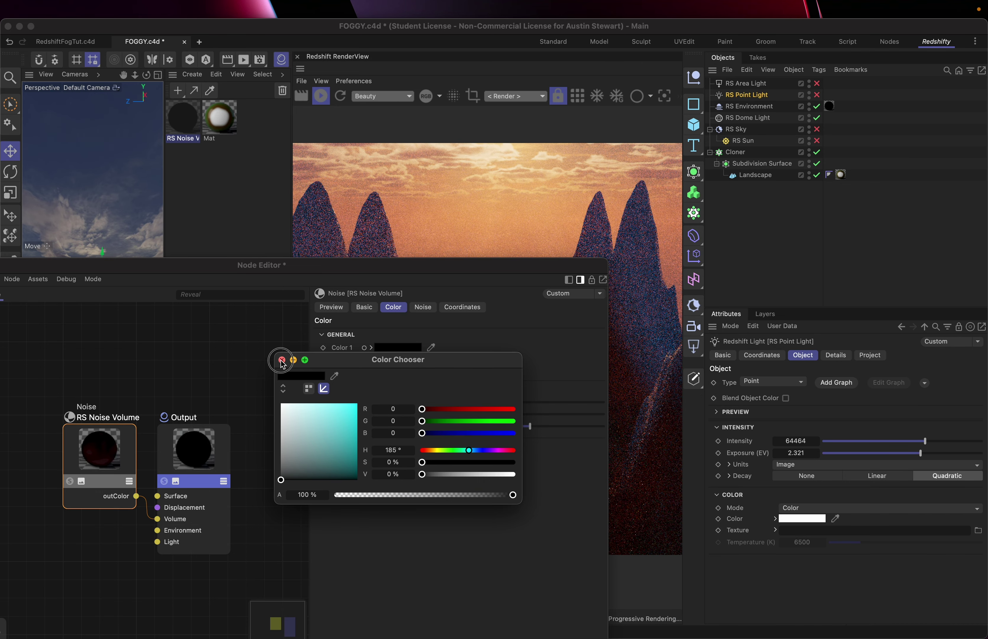
pyautogui.click(282, 359)
pyautogui.moveTo(384, 270); pyautogui.dragTo(194, 253)
# - Set fog Color 1 to a dark burnt orange at hue 30° (RGB 40, 21, 2)
pyautogui.click(152, 336)
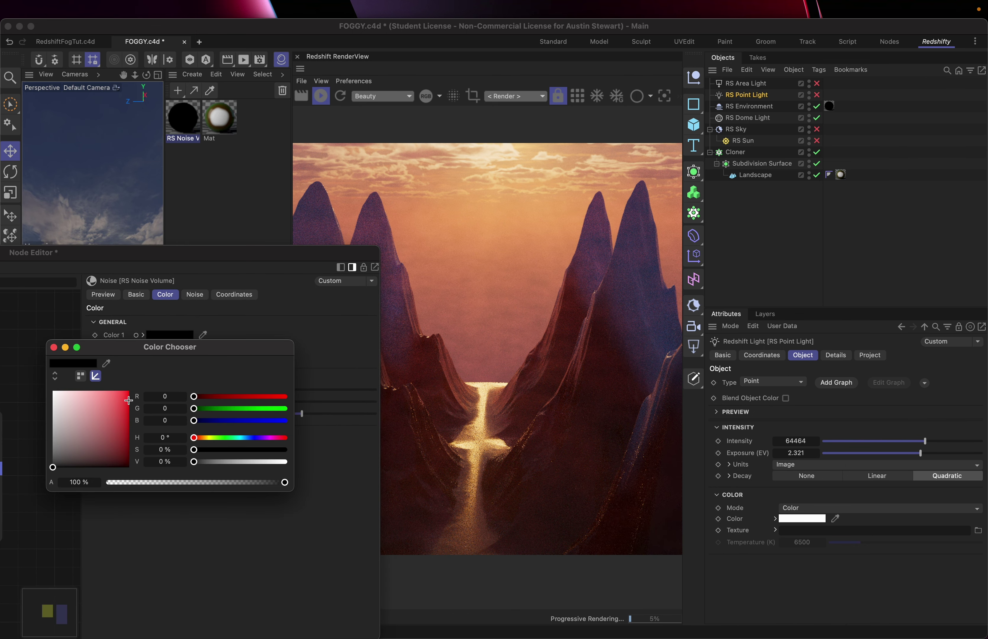
pyautogui.click(125, 455)
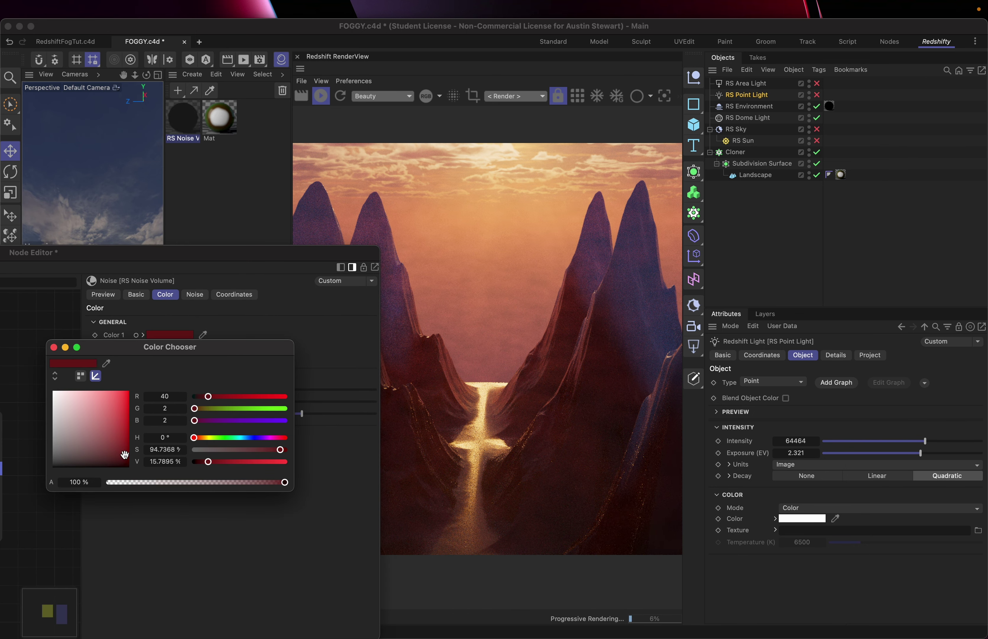
pyautogui.moveTo(132, 353)
pyautogui.mouseDown()
pyautogui.moveTo(115, 524)
pyautogui.moveTo(136, 322)
pyautogui.moveTo(130, 354)
pyautogui.moveTo(145, 341)
pyautogui.mouseUp()
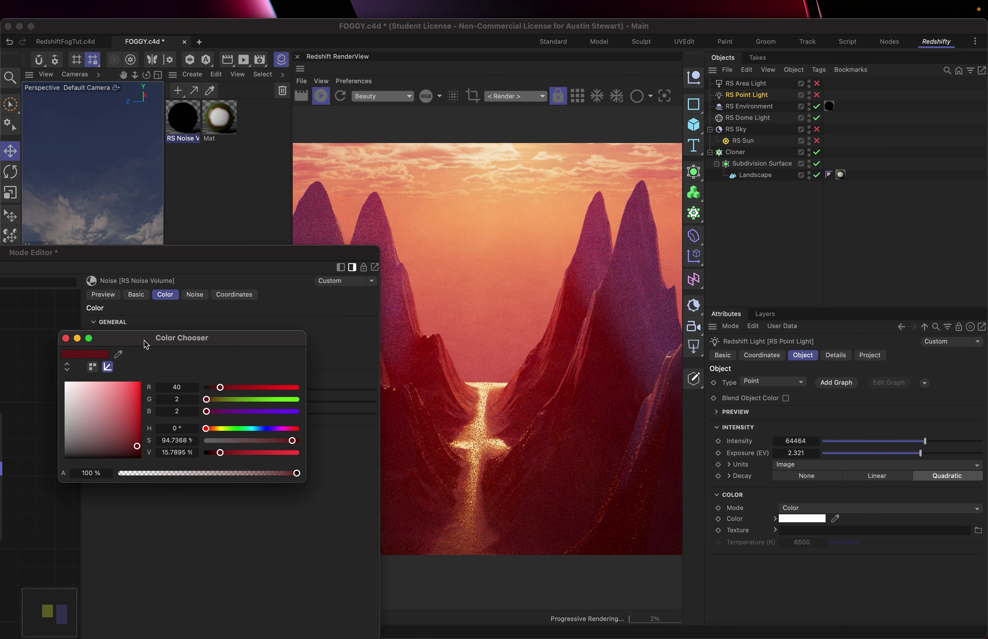
pyautogui.click(214, 429)
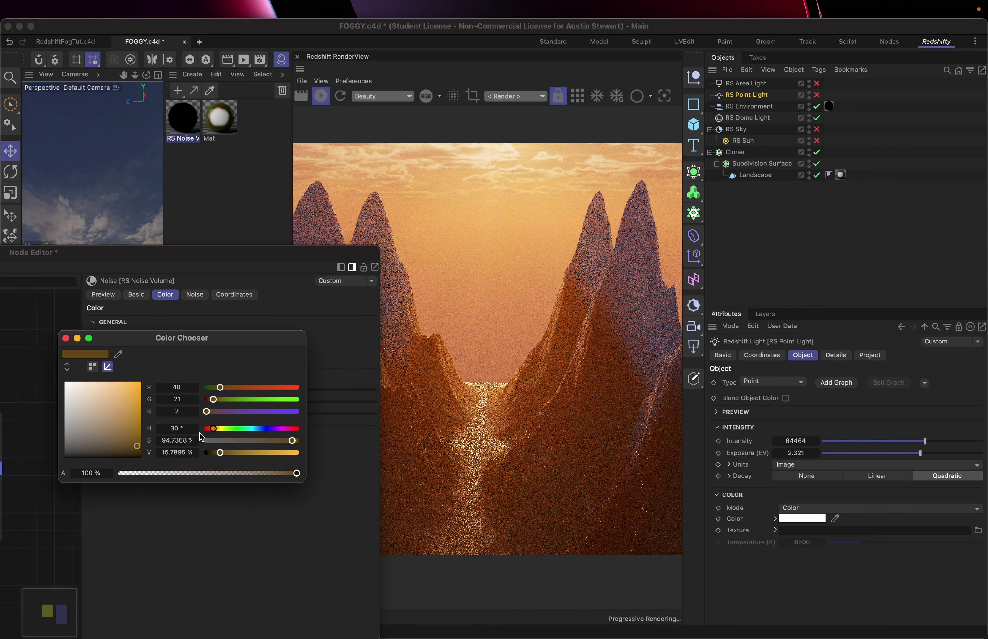
pyautogui.moveTo(236, 340); pyautogui.dragTo(394, 468)
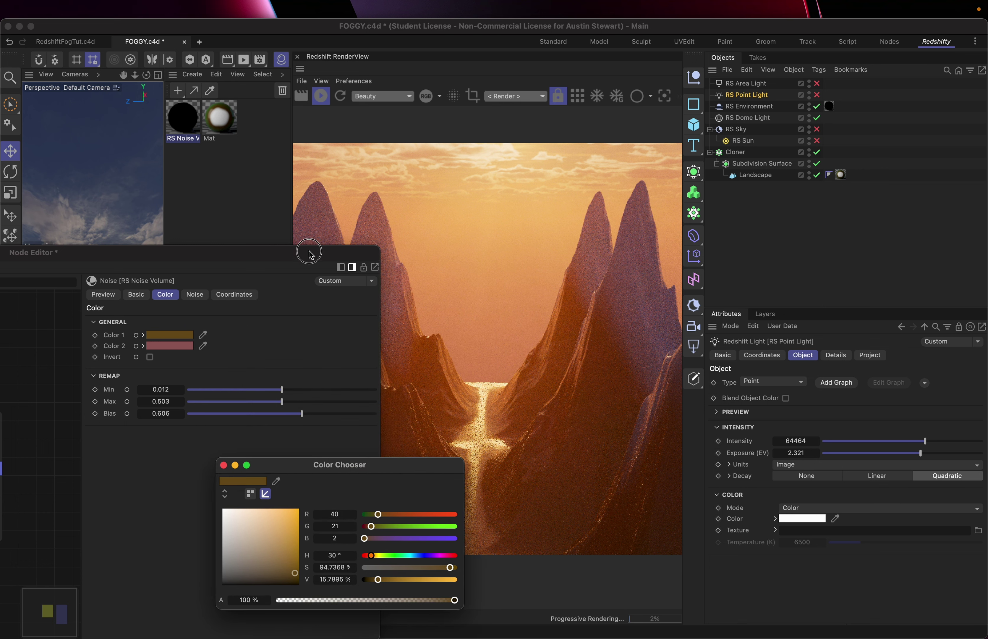
pyautogui.moveTo(311, 255); pyautogui.dragTo(381, 149)
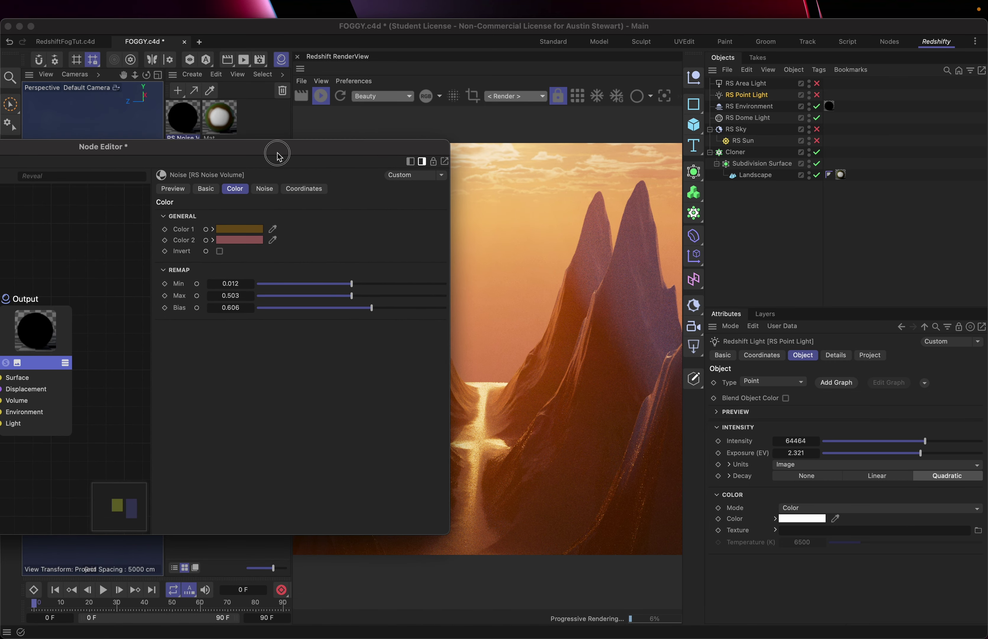
# - Bring the Node Editor back into view and switch it to the full graph, showing RS Noise Volume feeding Output
pyautogui.moveTo(274, 154); pyautogui.dragTo(61, 198)
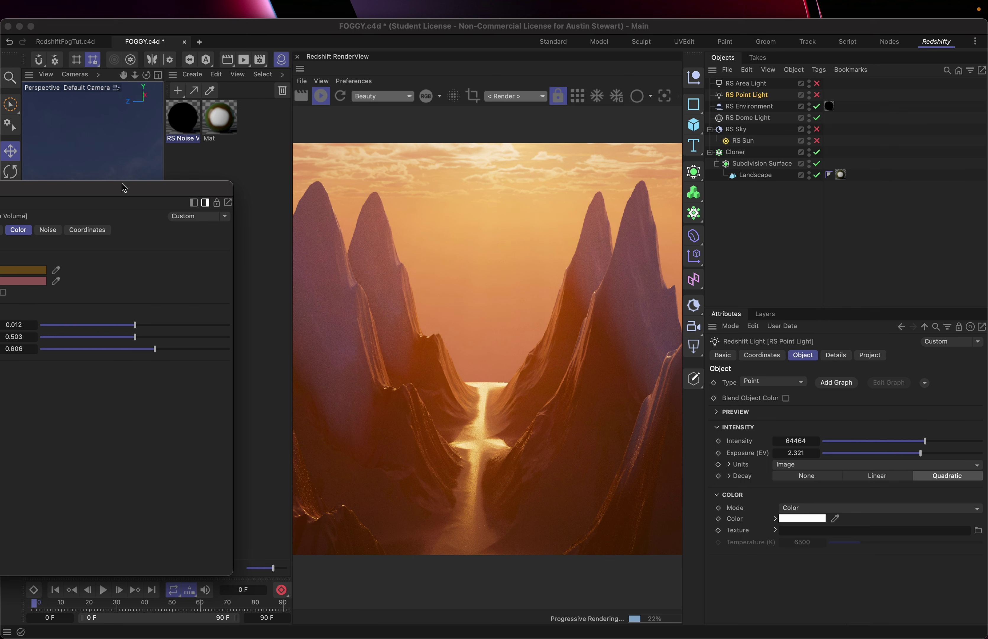
pyautogui.moveTo(123, 187); pyautogui.dragTo(320, 275)
pyautogui.click(388, 283)
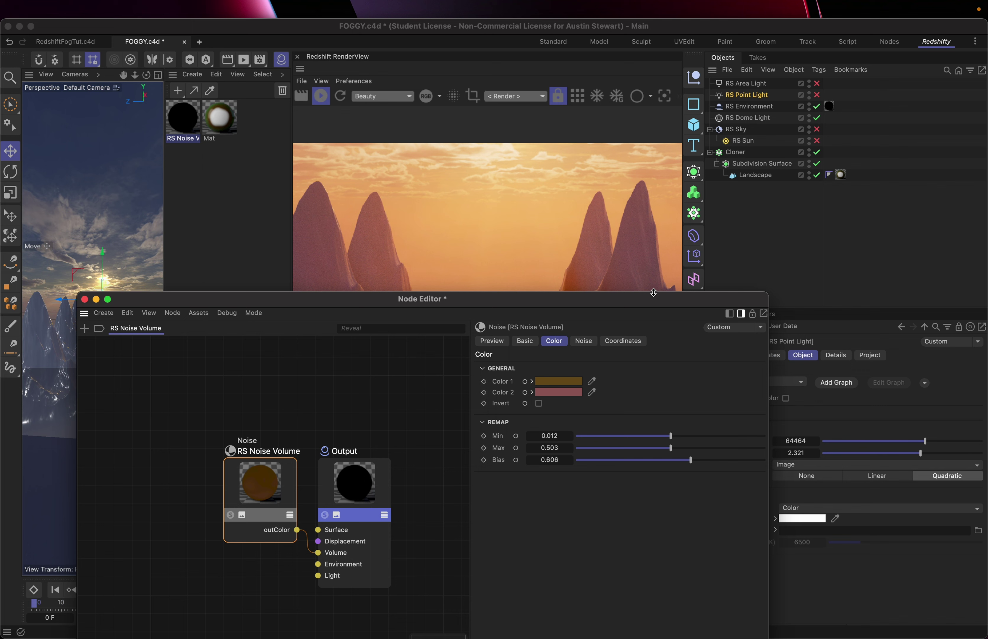